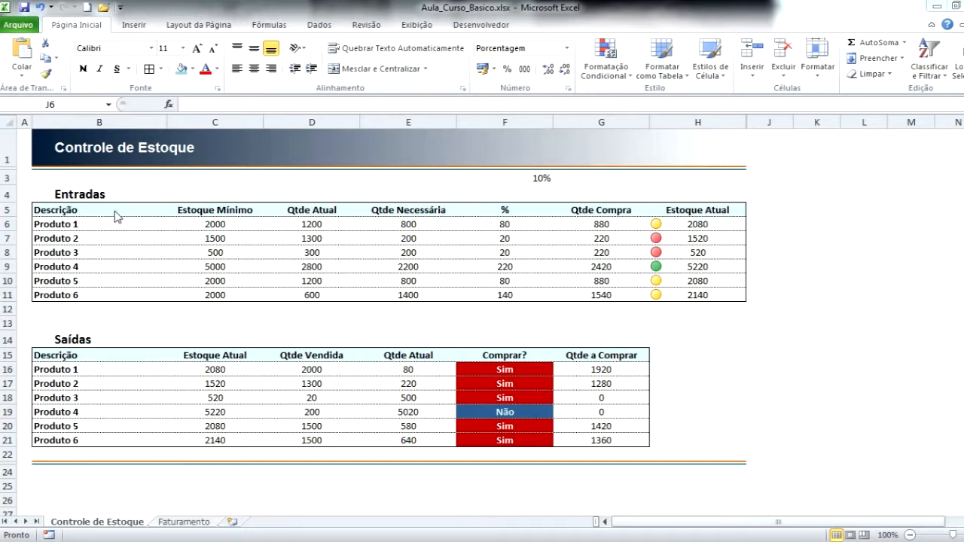
pyautogui.click(57, 240)
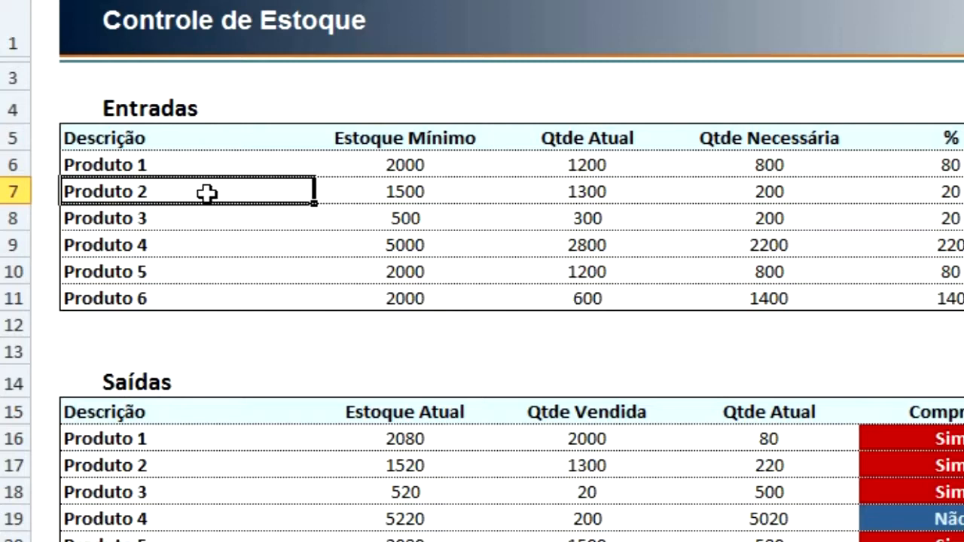
pyautogui.click(407, 192)
pyautogui.click(595, 194)
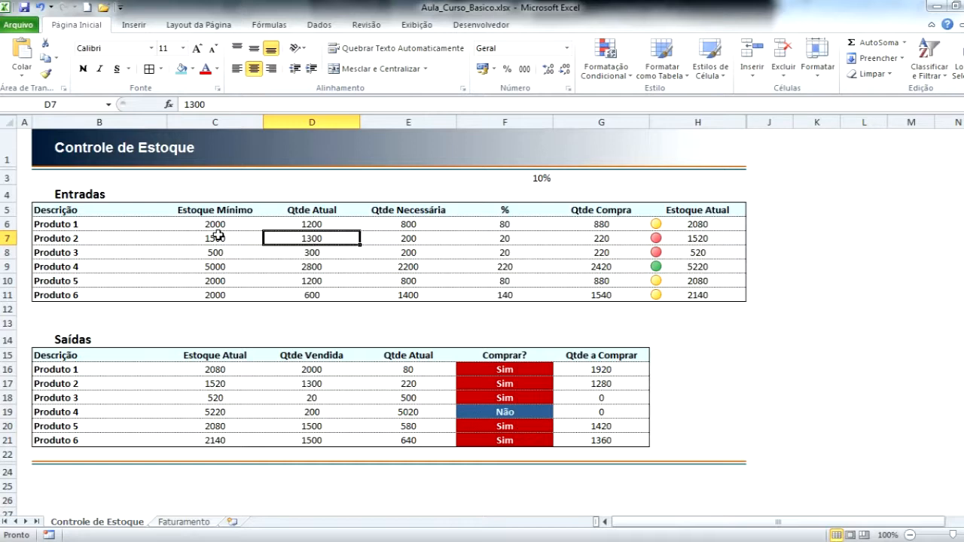
pyautogui.press('Right')
pyautogui.press('Right')
pyautogui.press('Right')
pyautogui.press('Right')
pyautogui.press('Right')
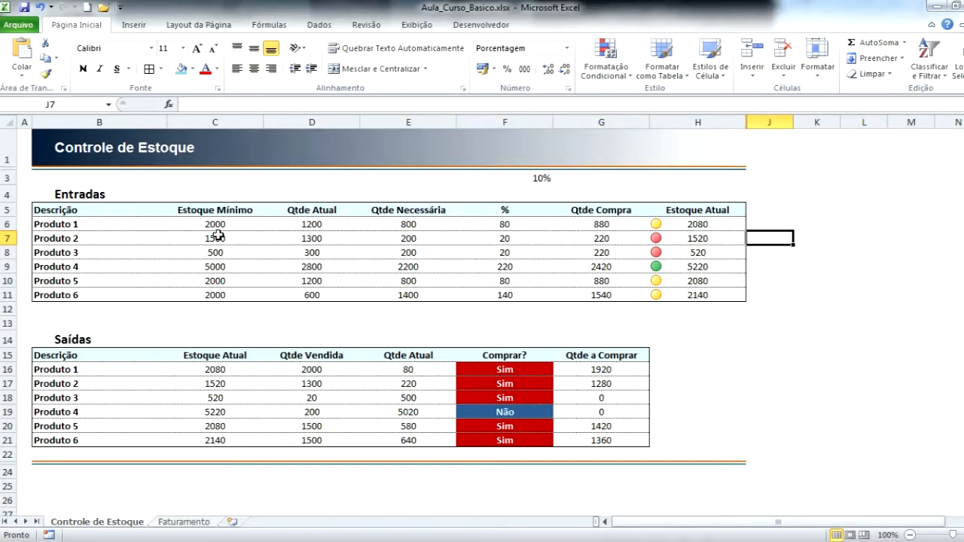
pyautogui.press('Down')
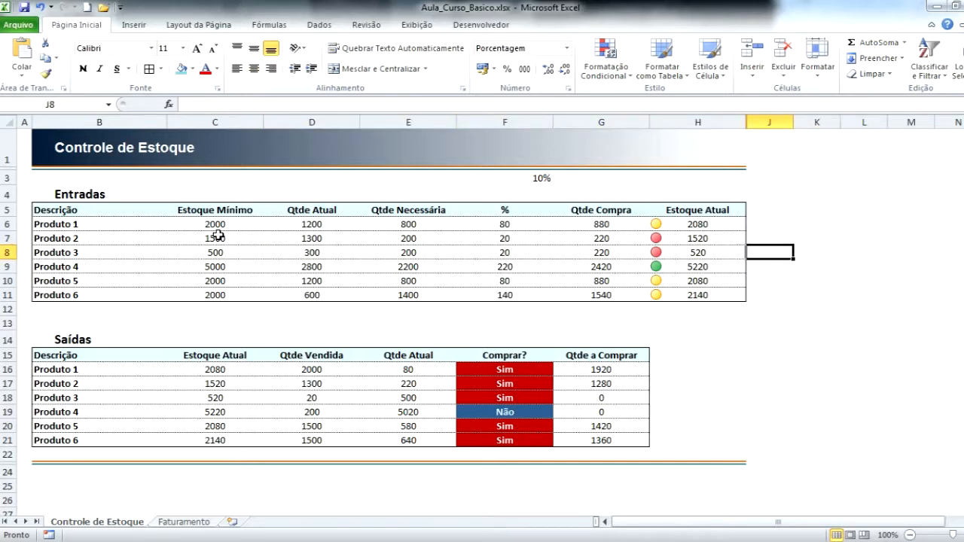
pyautogui.press('Up')
pyautogui.press('Down')
pyautogui.press('Up')
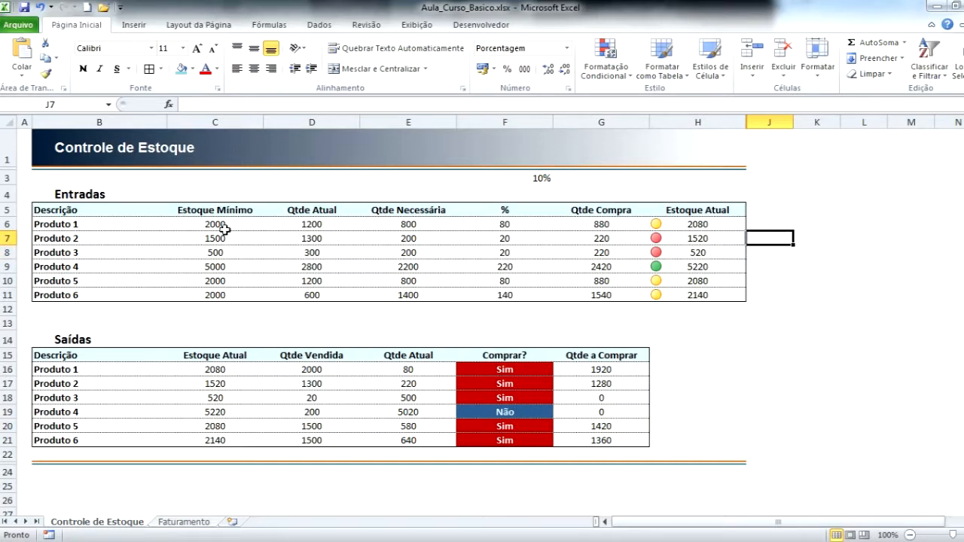
pyautogui.press('Right')
pyautogui.press('Left')
pyautogui.press('Down')
pyautogui.press('Up')
pyautogui.press('Down')
pyautogui.press('Up')
pyautogui.press('Down')
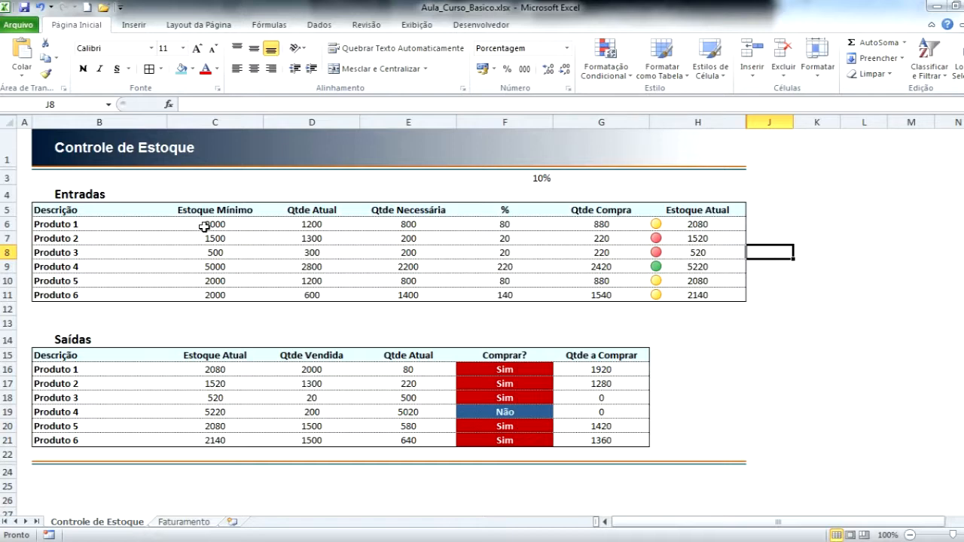
pyautogui.press('Up')
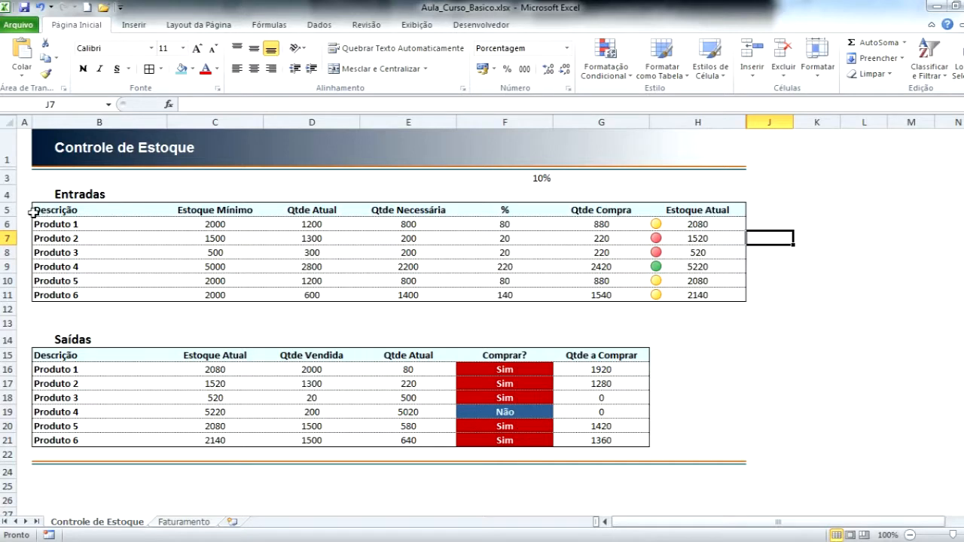
pyautogui.click(7, 210)
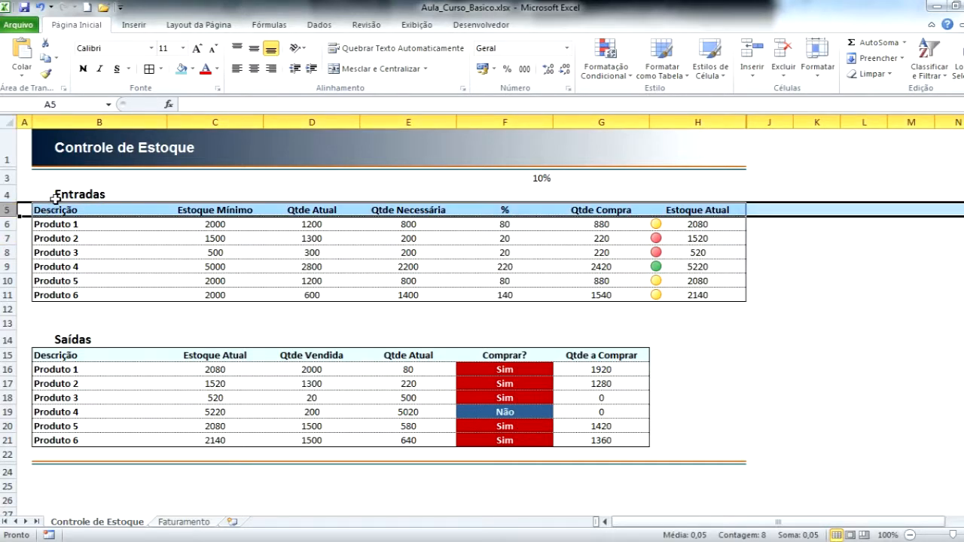
pyautogui.click(72, 120)
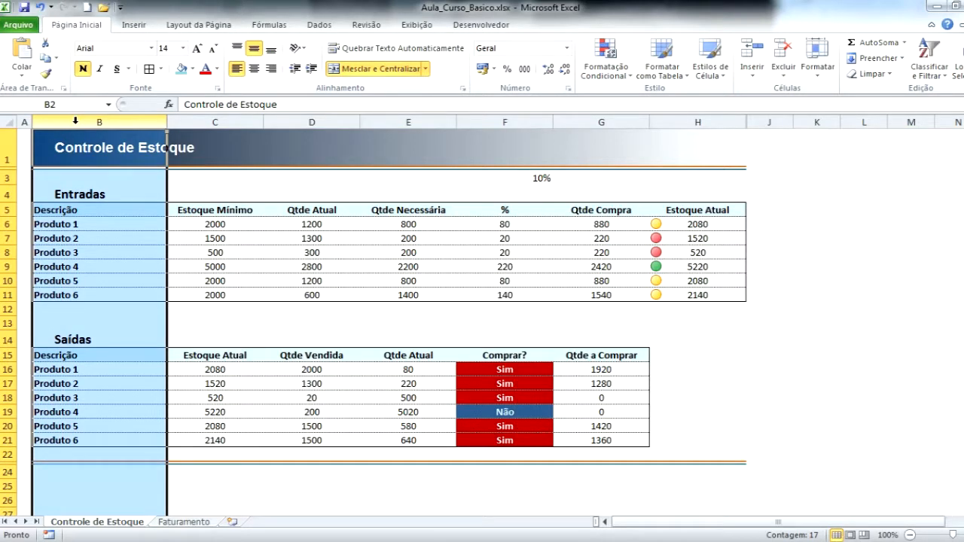
pyautogui.click(13, 209)
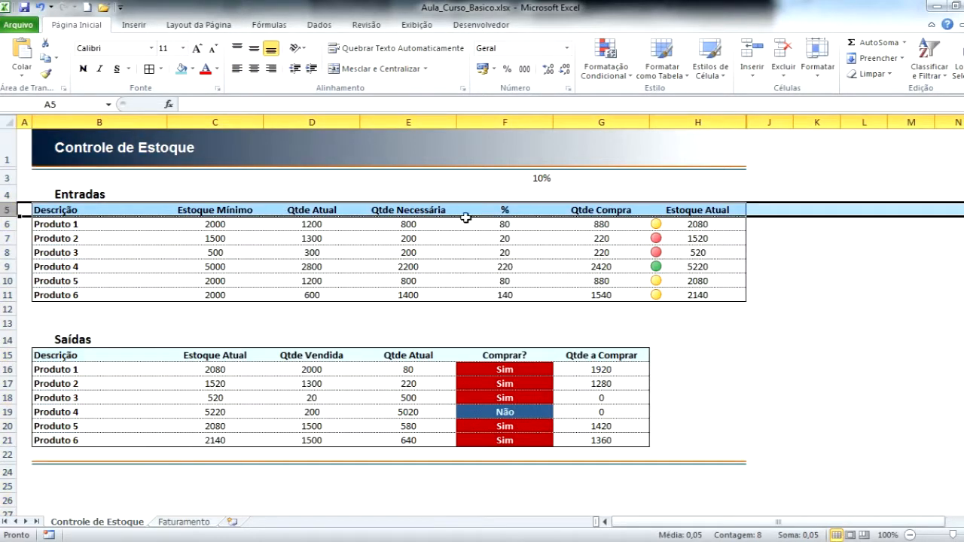
# Add a list-type data validation to cell J6 with the Entradas column headings =$C$5:$H$5 as its source.
pyautogui.click(759, 224)
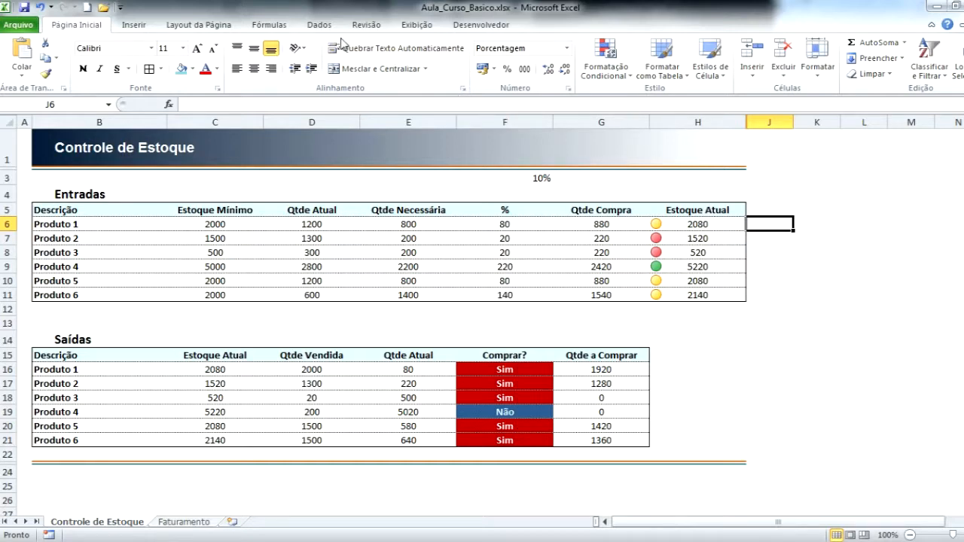
pyautogui.click(322, 25)
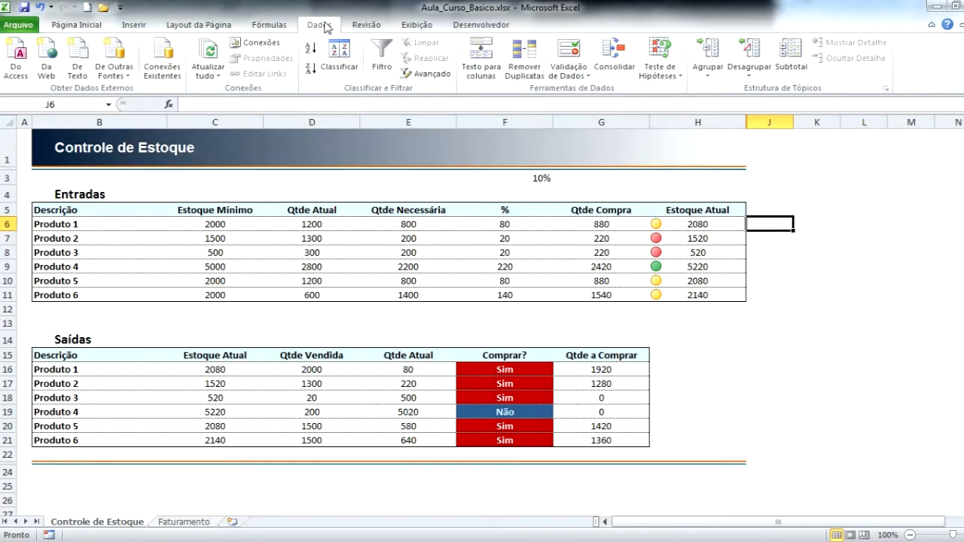
pyautogui.click(569, 72)
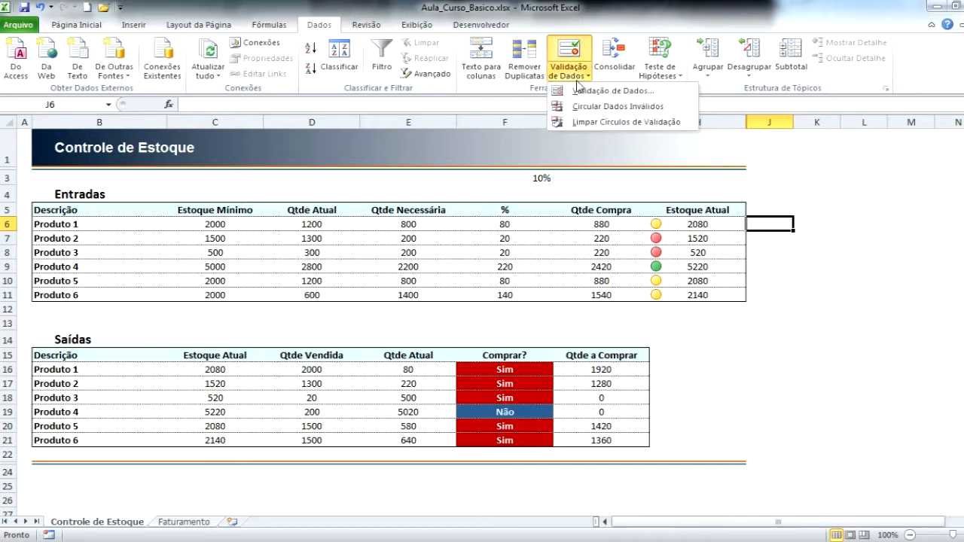
pyautogui.click(580, 91)
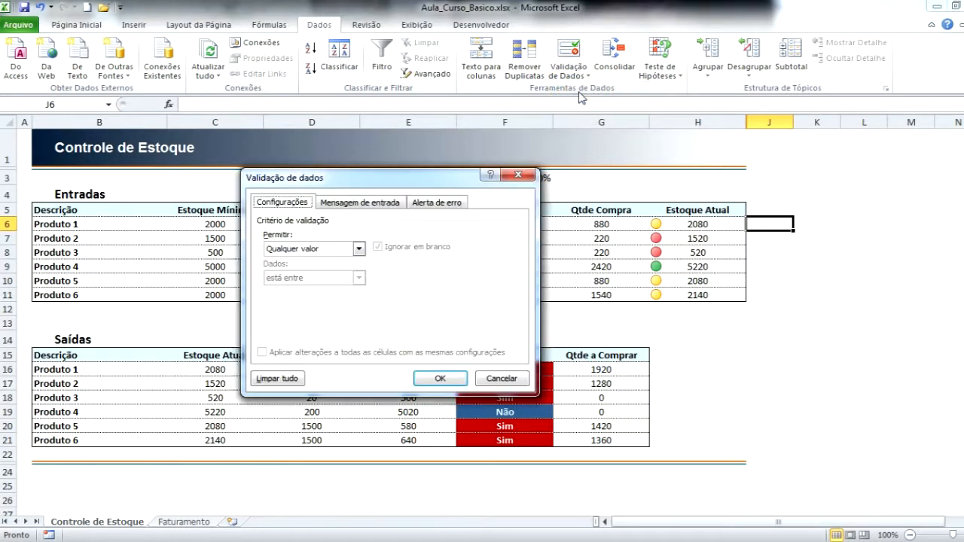
pyautogui.click(359, 249)
pyautogui.click(297, 289)
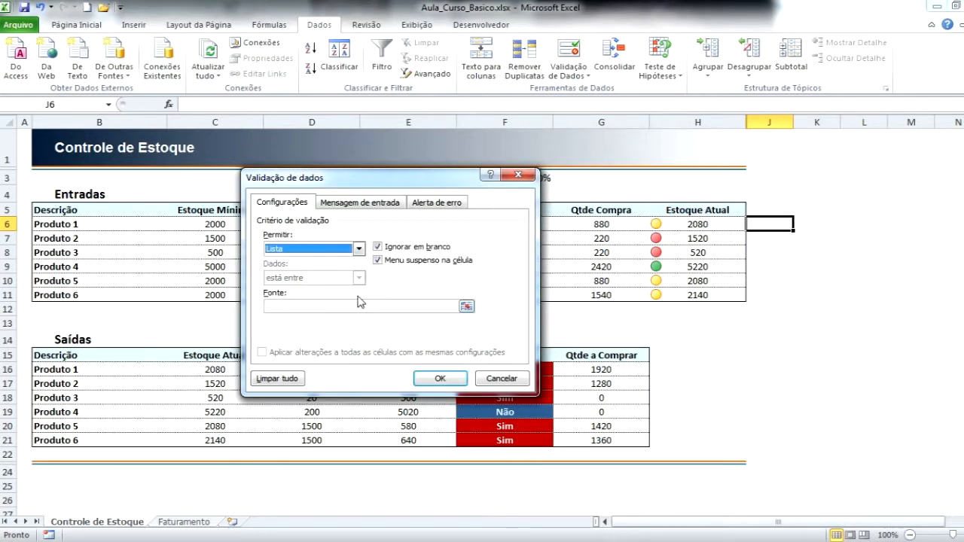
pyautogui.click(467, 307)
pyautogui.click(466, 307)
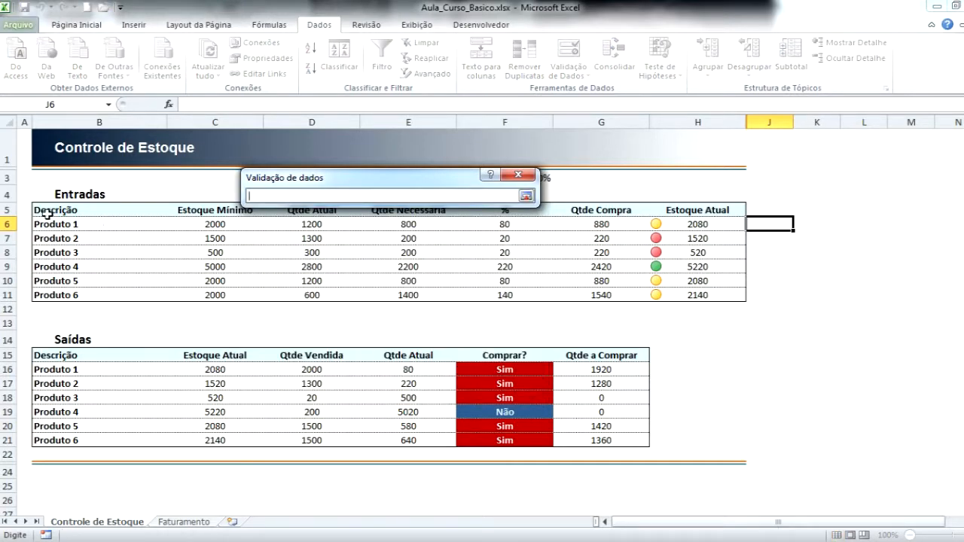
pyautogui.moveTo(190, 211); pyautogui.dragTo(681, 212)
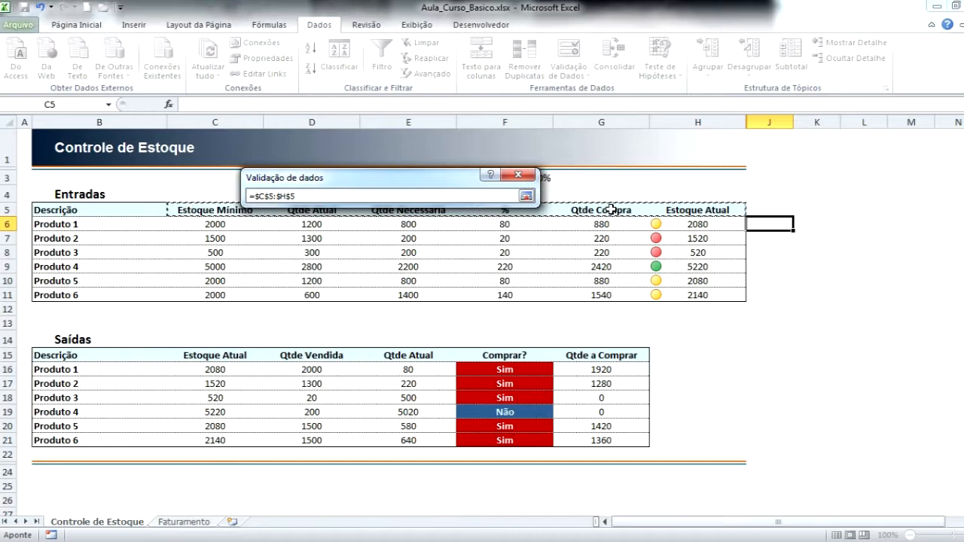
pyautogui.press('Return')
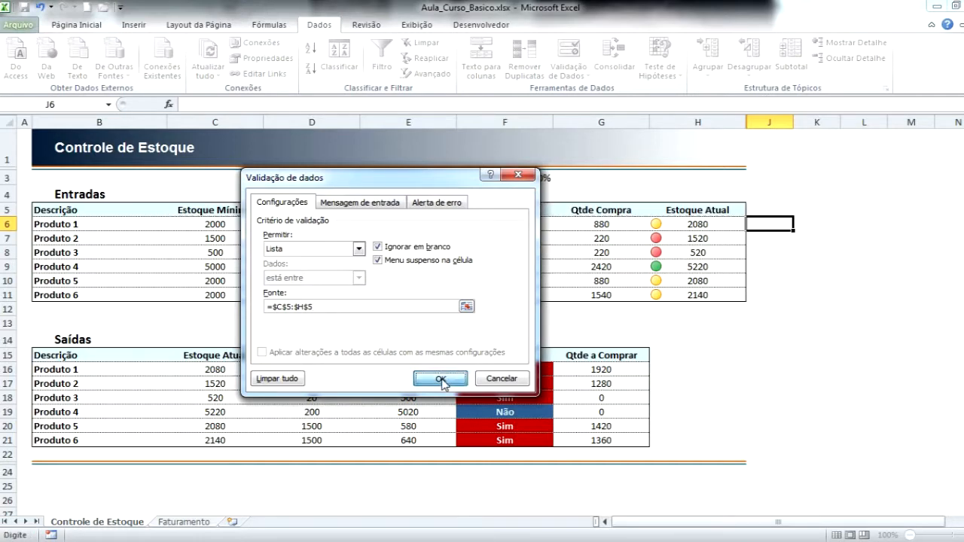
pyautogui.click(443, 379)
# Add a list-type data validation to cell J7 with the product names =$B$6:$B$11 as its source.
pyautogui.click(763, 239)
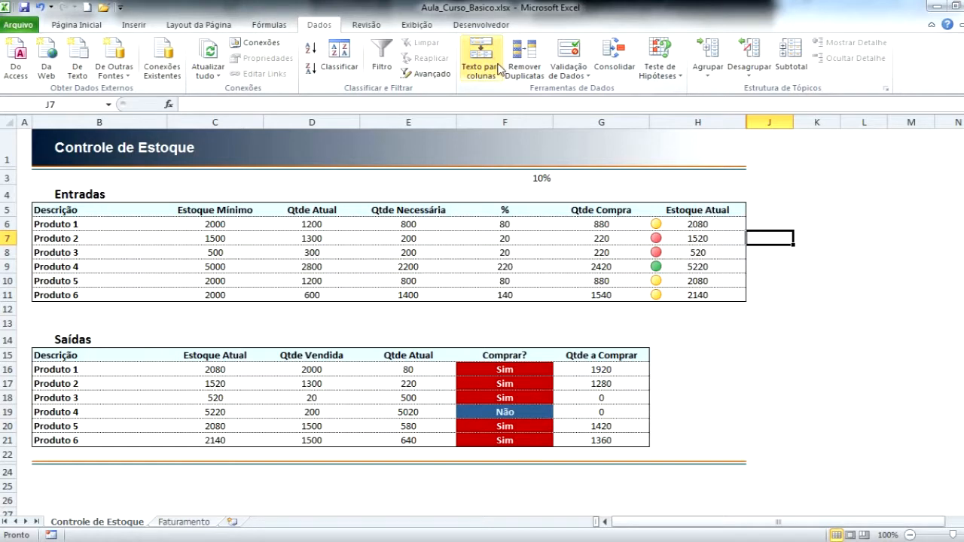
pyautogui.click(574, 72)
pyautogui.click(590, 100)
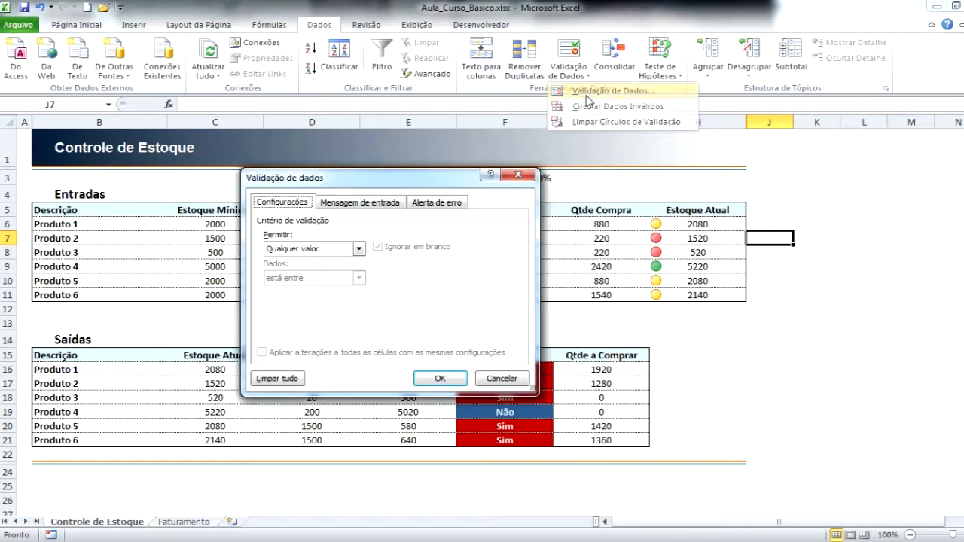
pyautogui.click(359, 249)
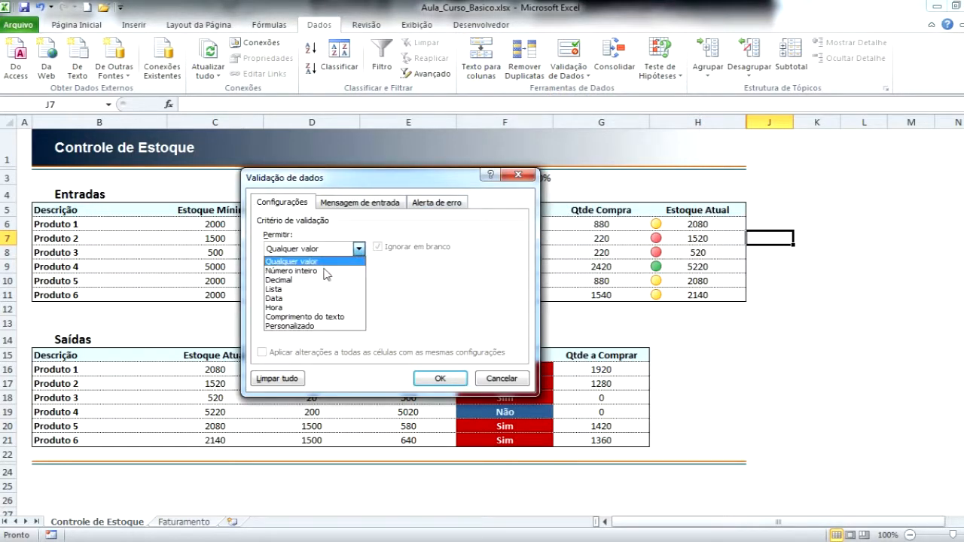
pyautogui.click(289, 290)
pyautogui.click(525, 309)
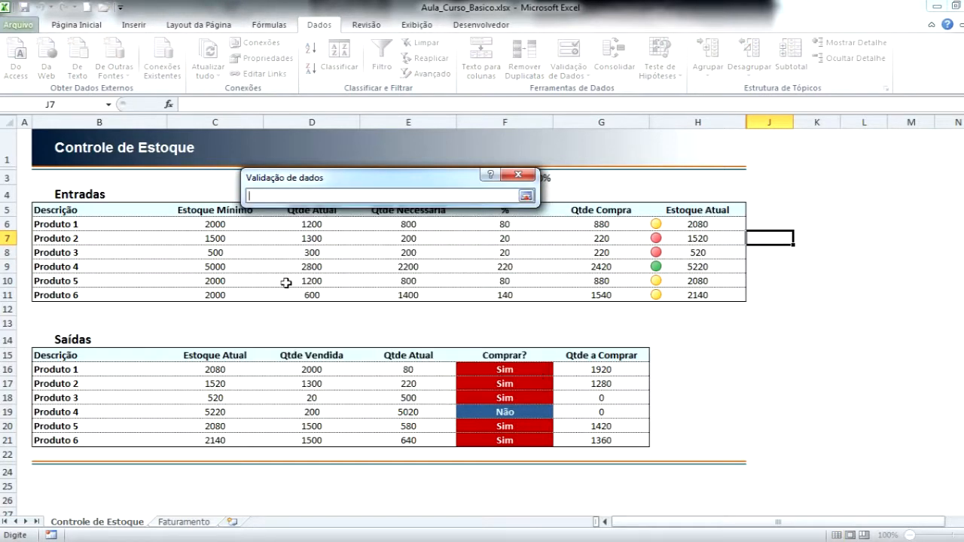
pyautogui.moveTo(57, 218); pyautogui.dragTo(58, 294)
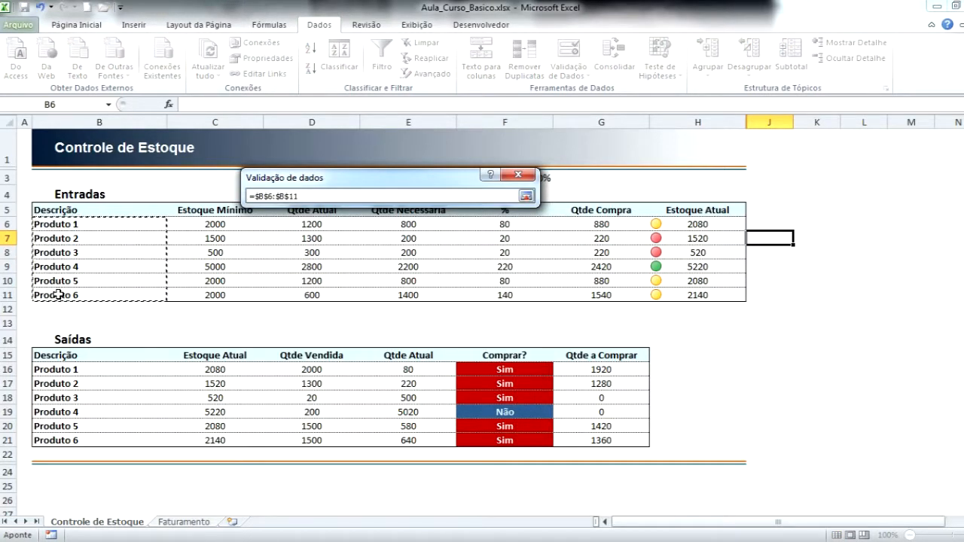
pyautogui.press('Return')
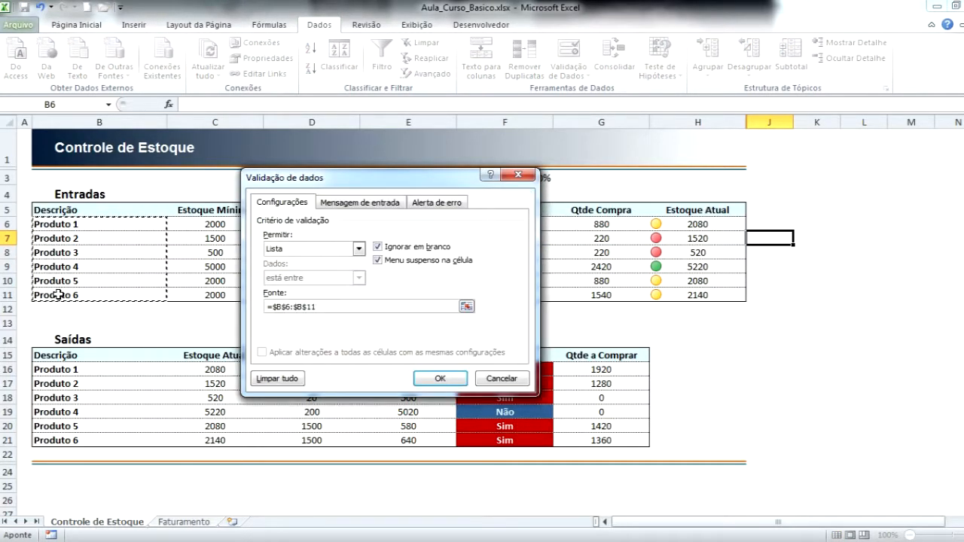
pyautogui.click(441, 378)
# Fill cells J6:J7 with a light orange theme colour.
pyautogui.moveTo(762, 224); pyautogui.dragTo(765, 238)
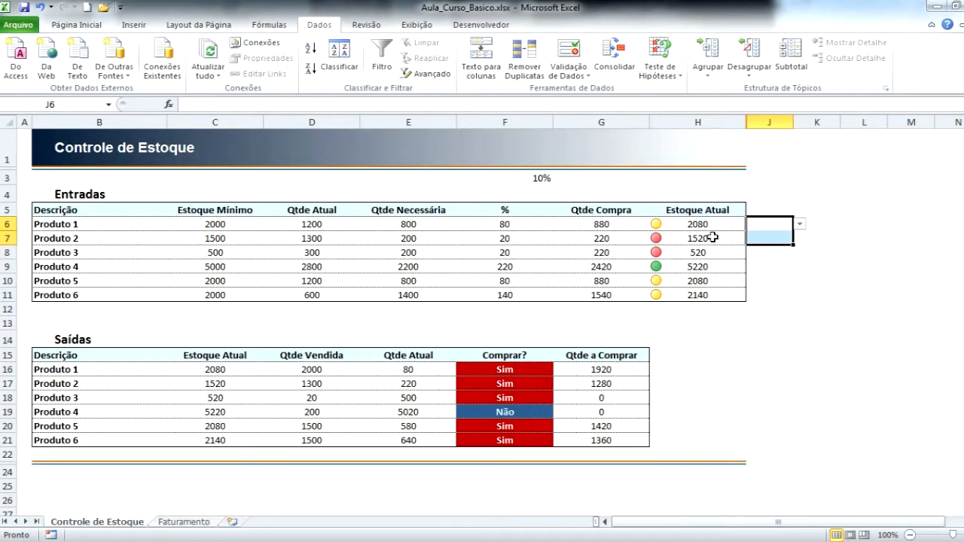
pyautogui.click(97, 24)
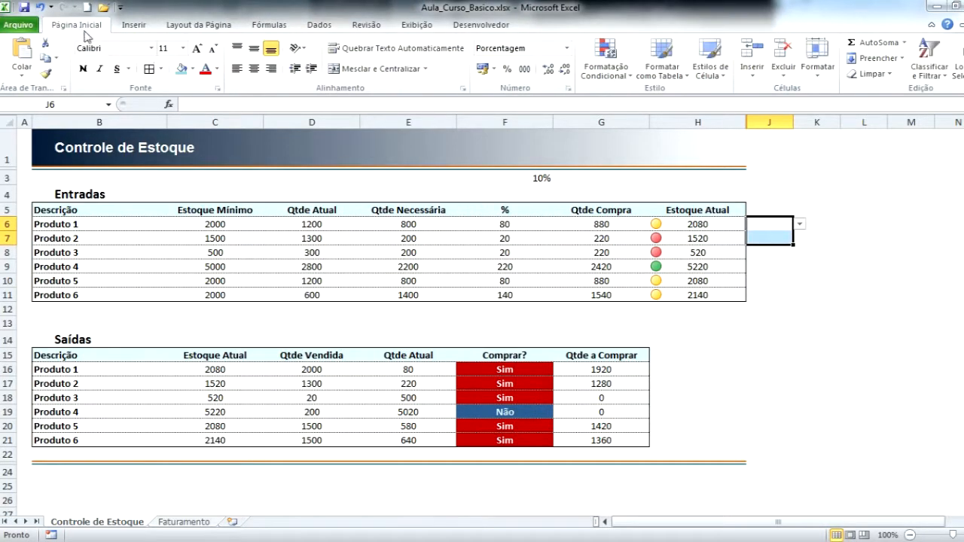
pyautogui.click(192, 68)
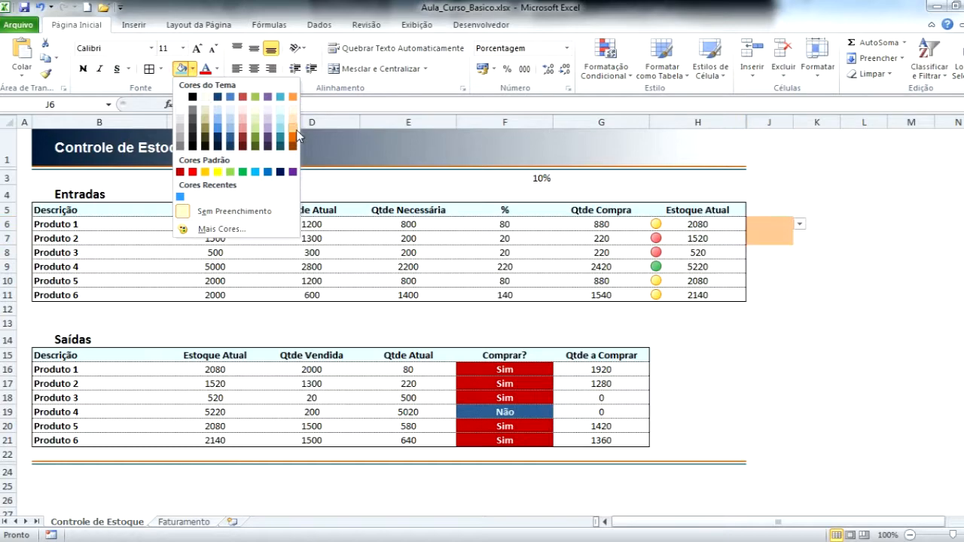
pyautogui.click(294, 129)
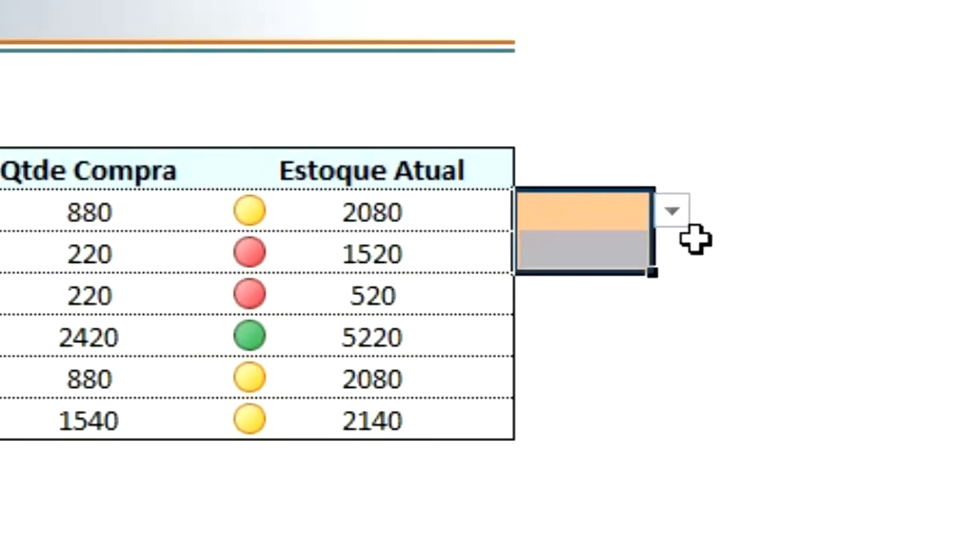
# Check the heading list in J6 and widen column J to fit its longest entries.
pyautogui.click(798, 224)
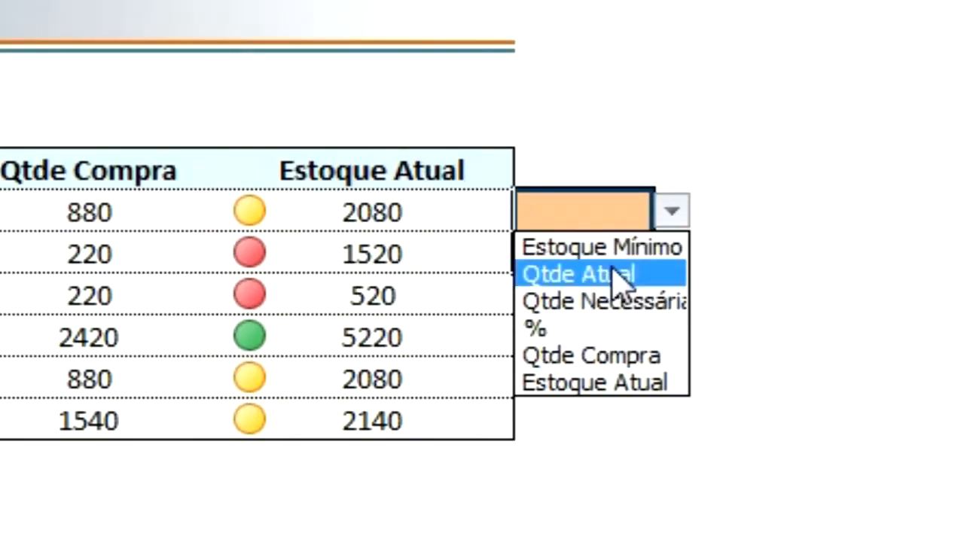
pyautogui.press('Escape')
pyautogui.moveTo(653, 4); pyautogui.dragTo(806, 3)
# Choose Estoque Mínimo from the list in J6 and Produto 1 from the list in J7.
pyautogui.click(796, 211)
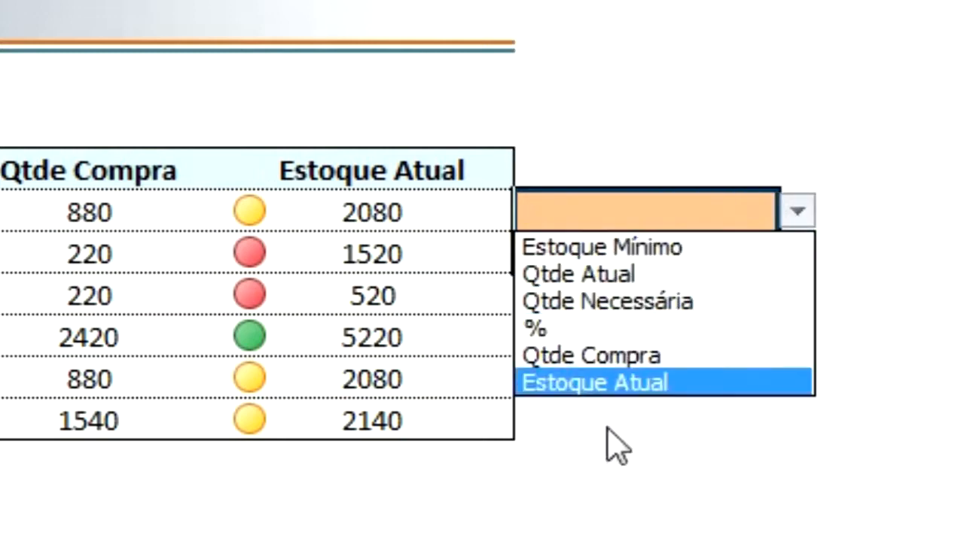
pyautogui.click(603, 247)
pyautogui.click(700, 260)
pyautogui.click(796, 253)
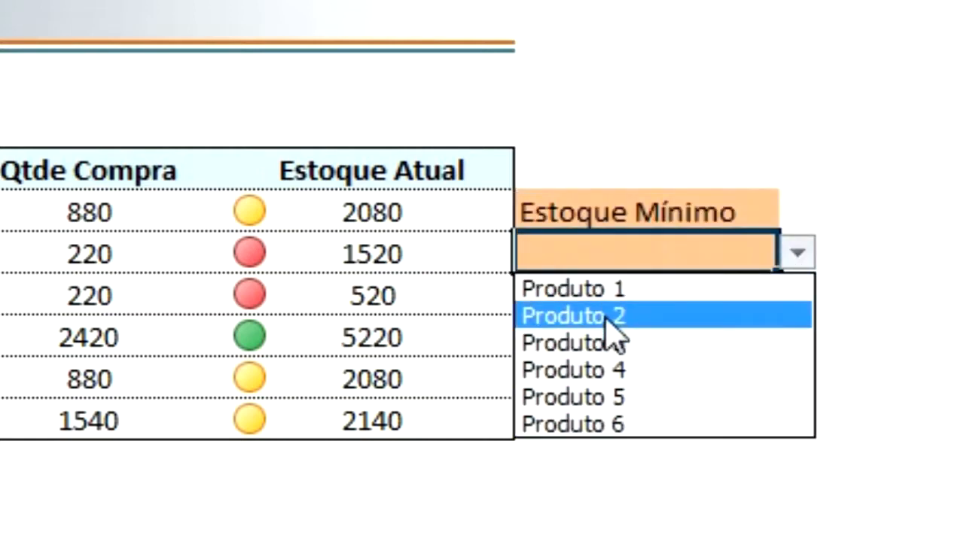
pyautogui.click(606, 290)
pyautogui.click(610, 380)
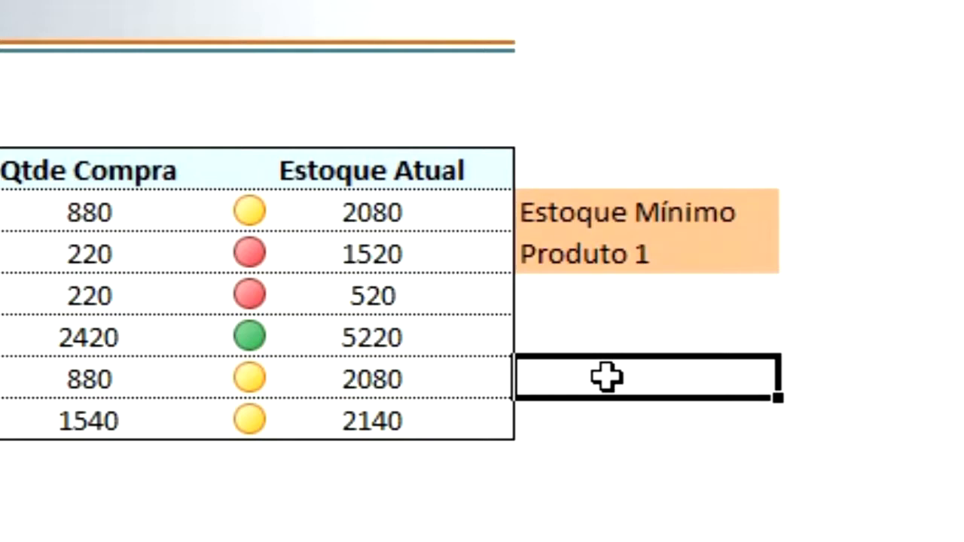
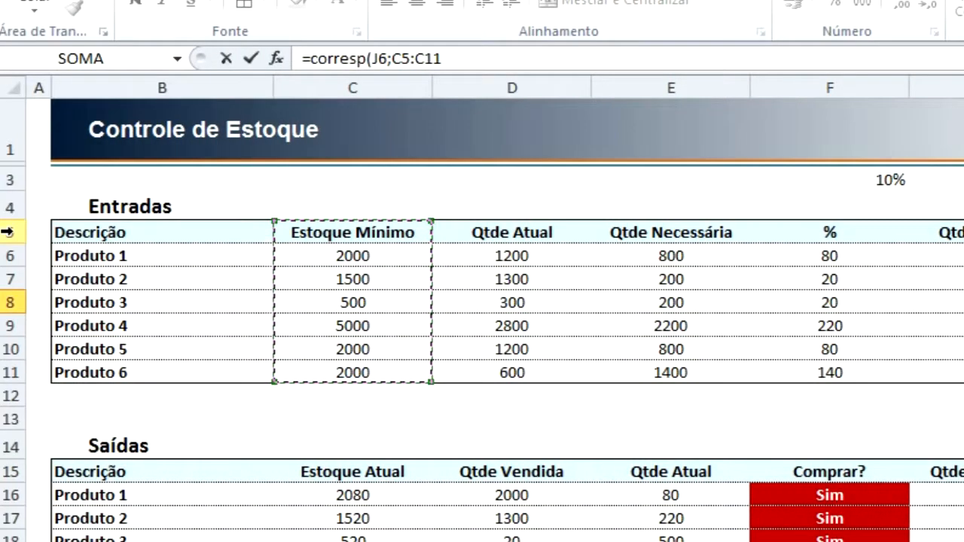
# Complete the J8 formula as =corresp(J6;5:5;0) to find the chosen heading's position across row 5.
pyautogui.click(7, 232)
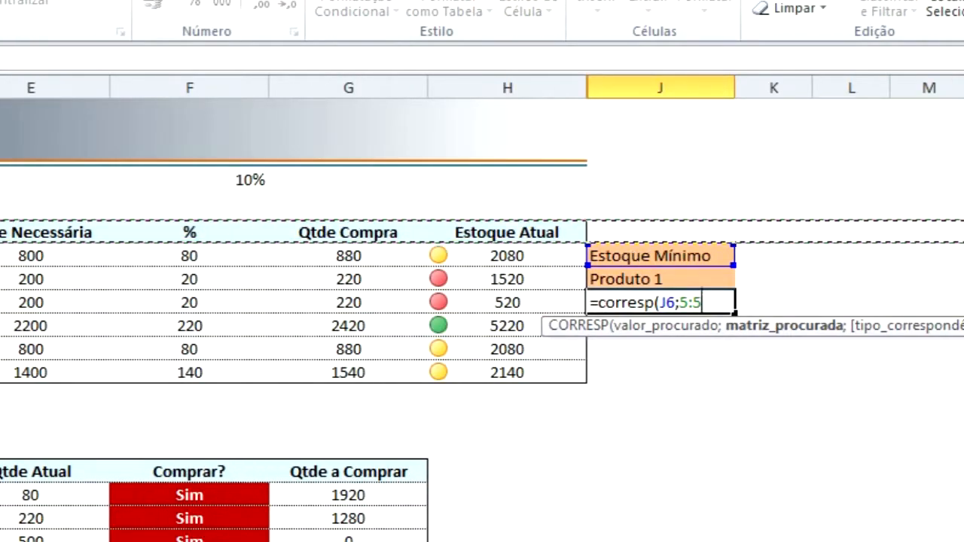
pyautogui.write(';')
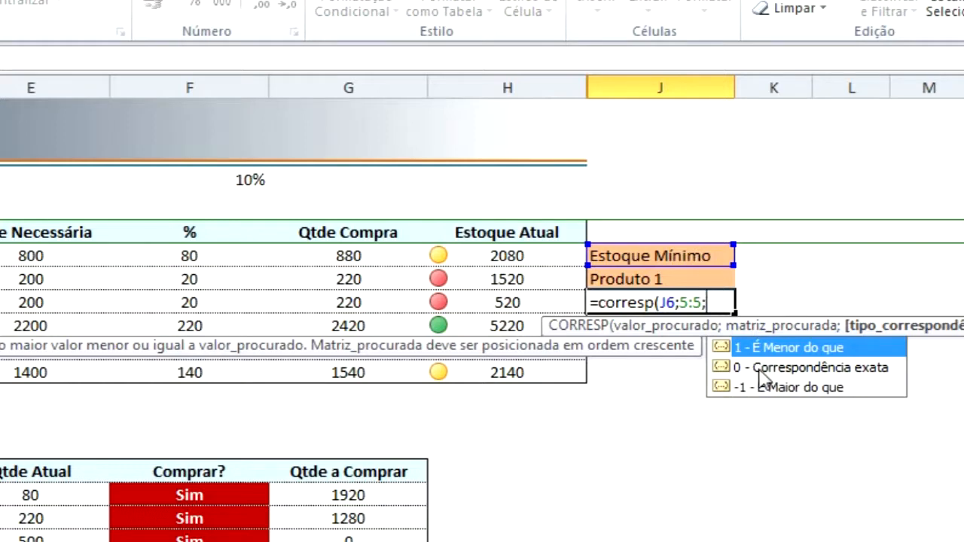
pyautogui.write('0)')
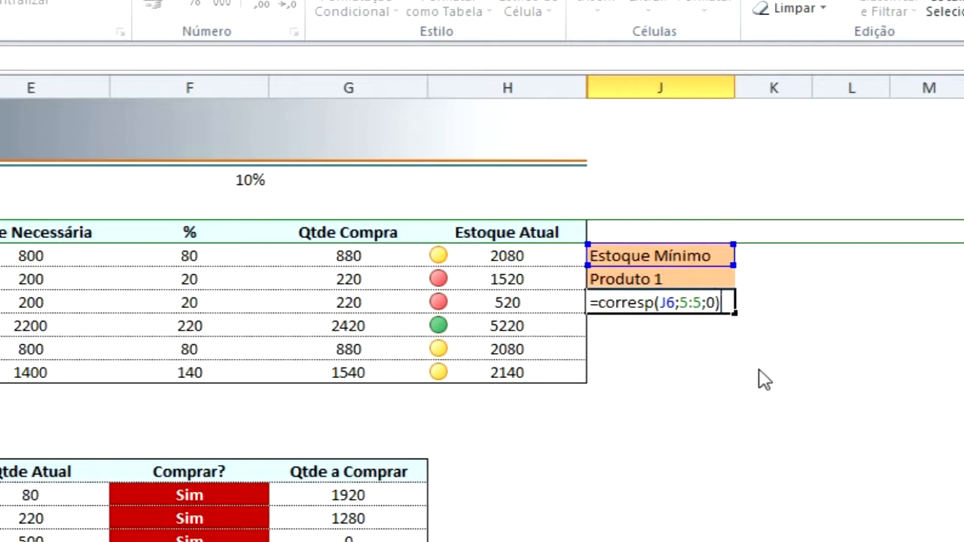
pyautogui.press('Return')
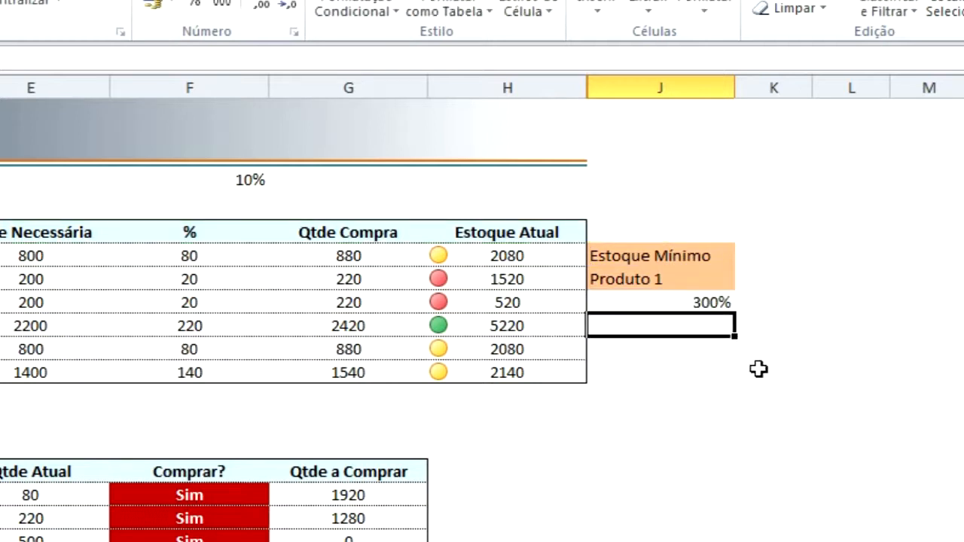
# Set the number format of J8 to the general one without specific formatting (Sem formato específico).
pyautogui.press('Up')
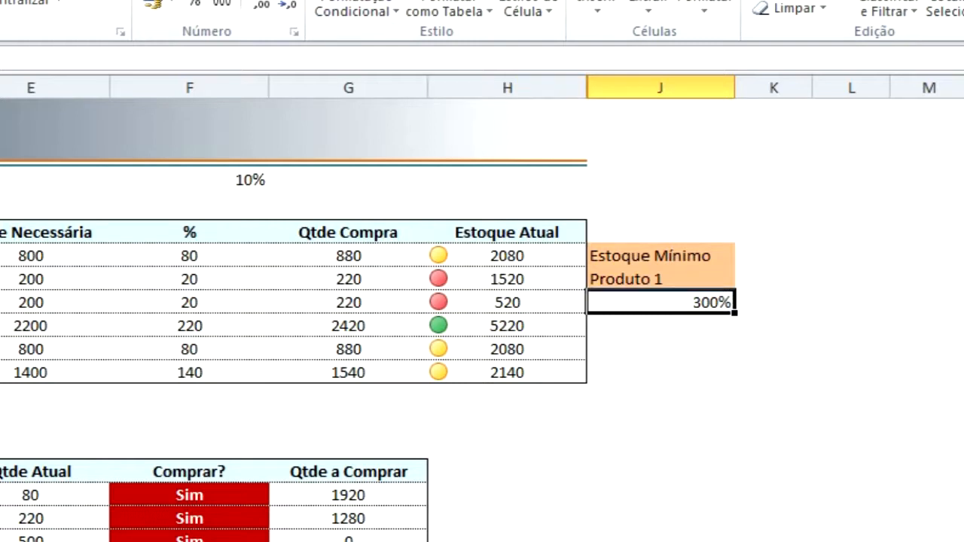
pyautogui.click(249, 3)
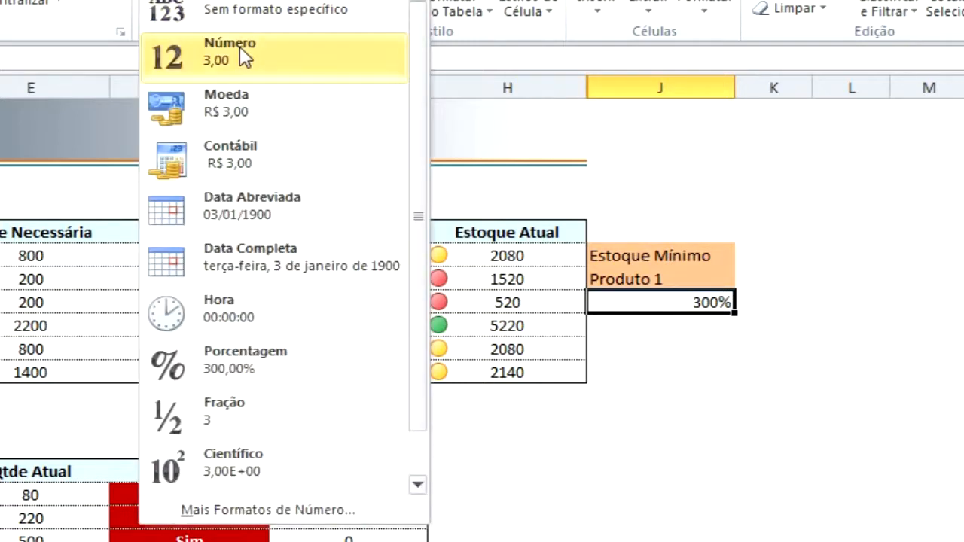
pyautogui.click(271, 10)
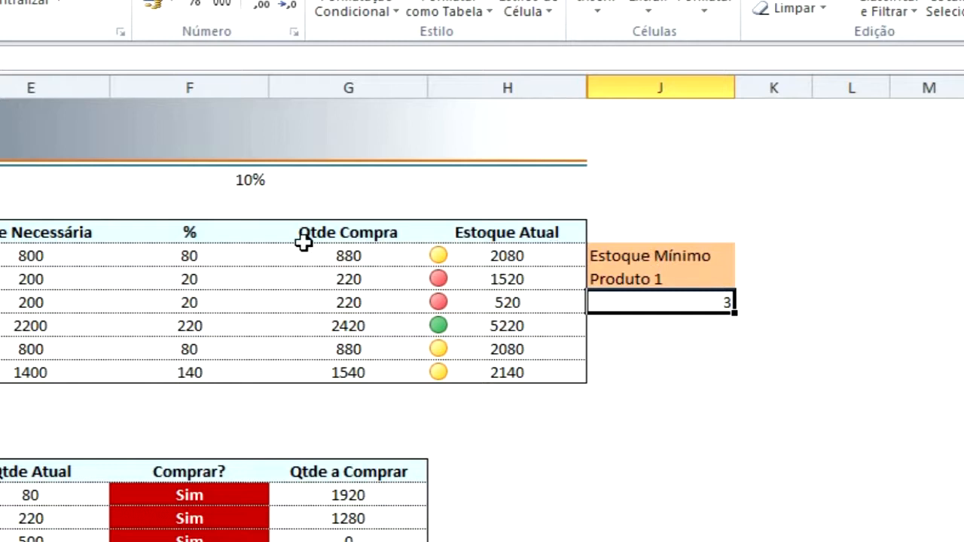
# Check heading row 5 and choose % from the list in J6.
pyautogui.click(2, 232)
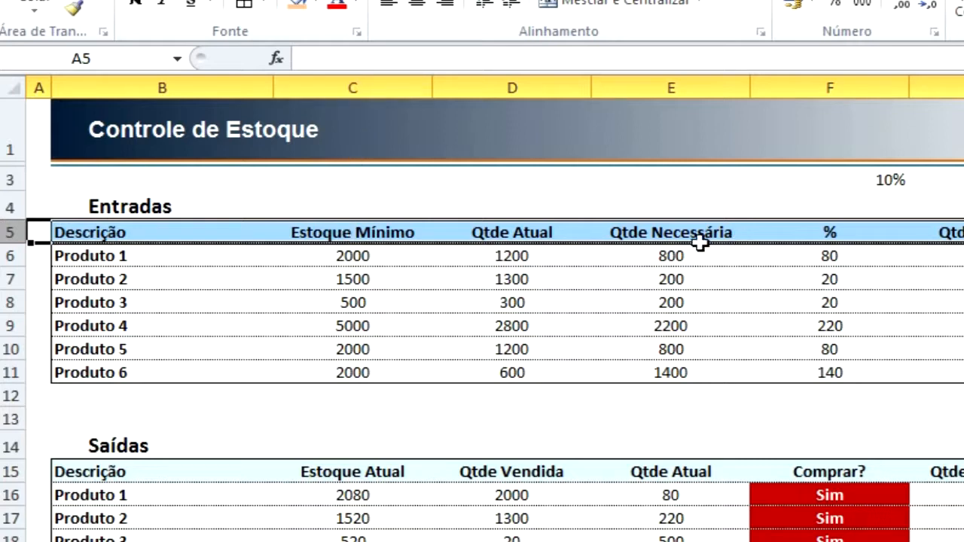
pyautogui.click(962, 256)
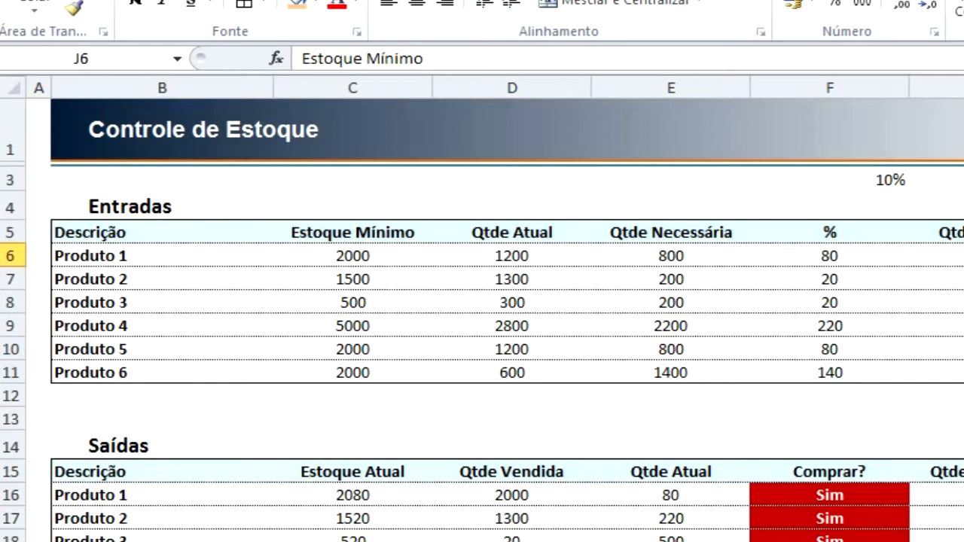
pyautogui.click(963, 328)
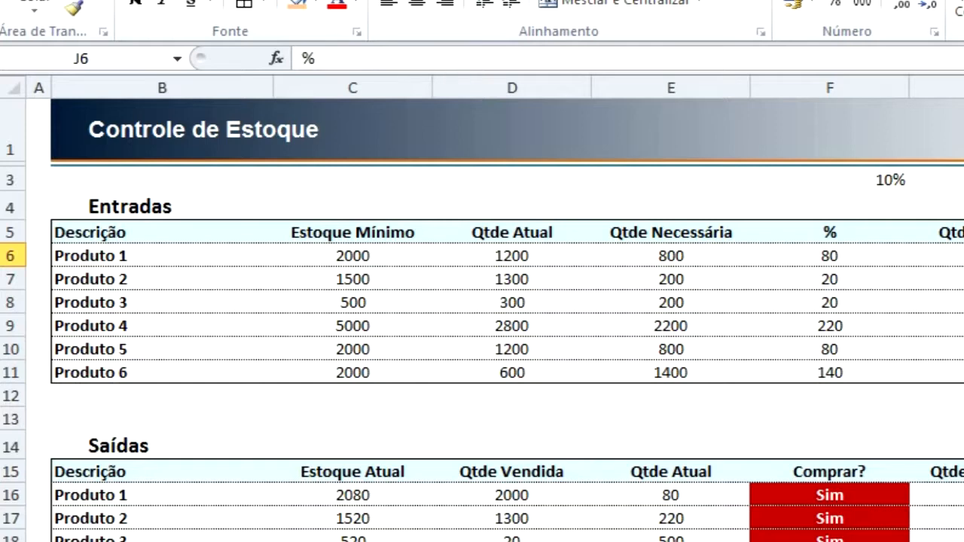
# Examine the headings along row 5 cell by cell, comparing the whole row with the range starting at C5.
pyautogui.click(37, 232)
pyautogui.press('Right')
pyautogui.press('Right')
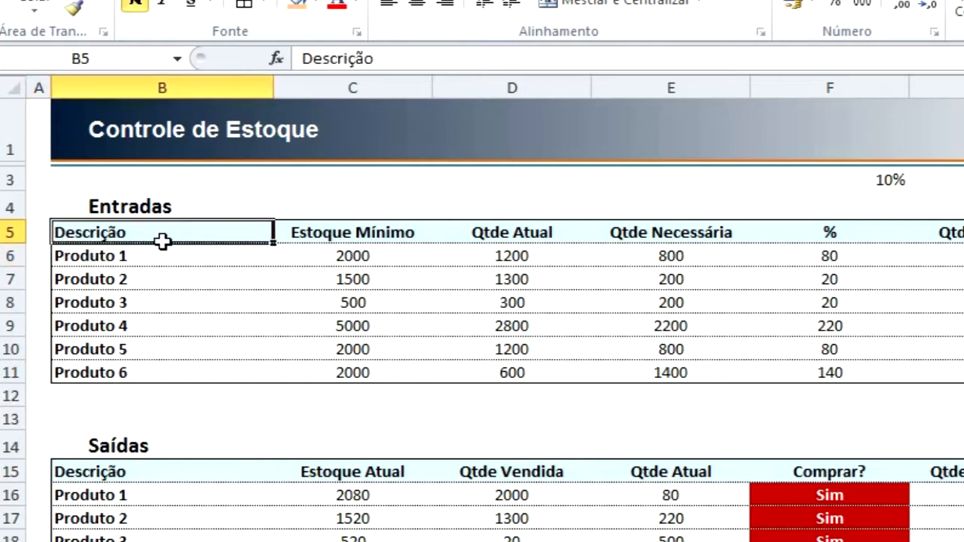
pyautogui.press('Right')
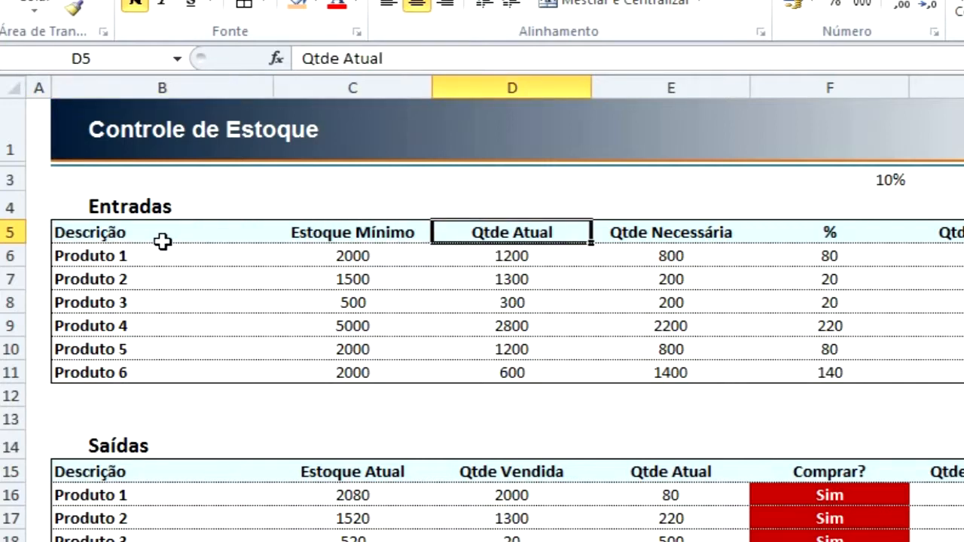
pyautogui.press('Right')
pyautogui.press('Right')
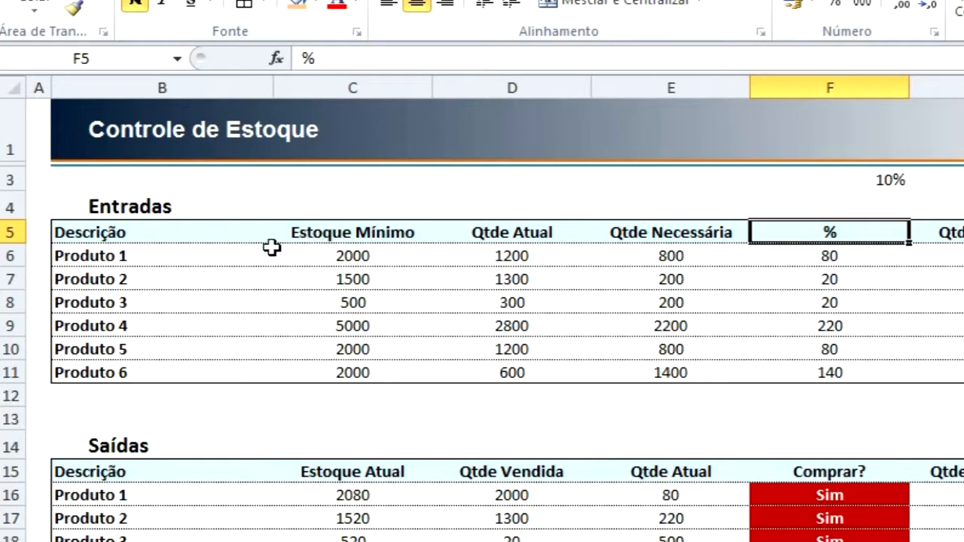
pyautogui.click(15, 231)
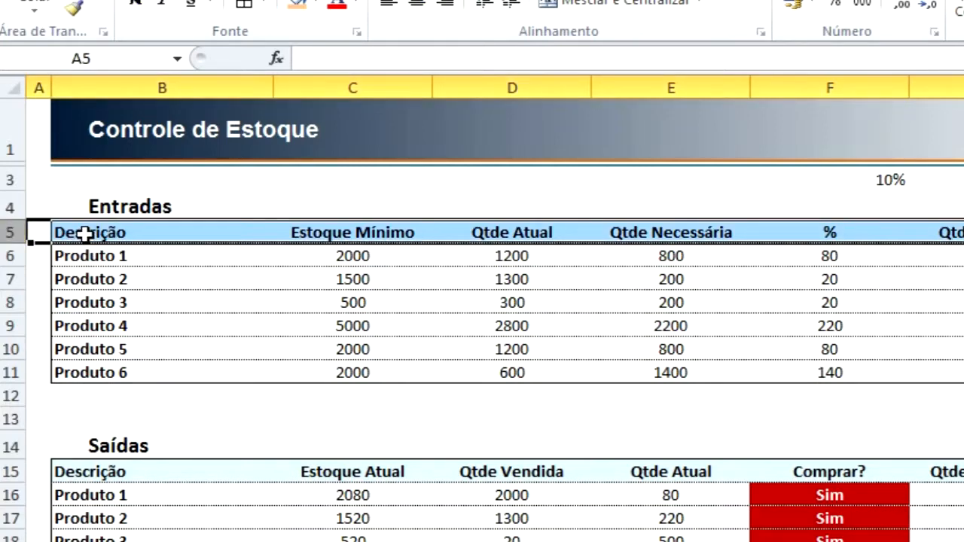
pyautogui.click(342, 234)
pyautogui.moveTo(343, 234); pyautogui.dragTo(941, 235)
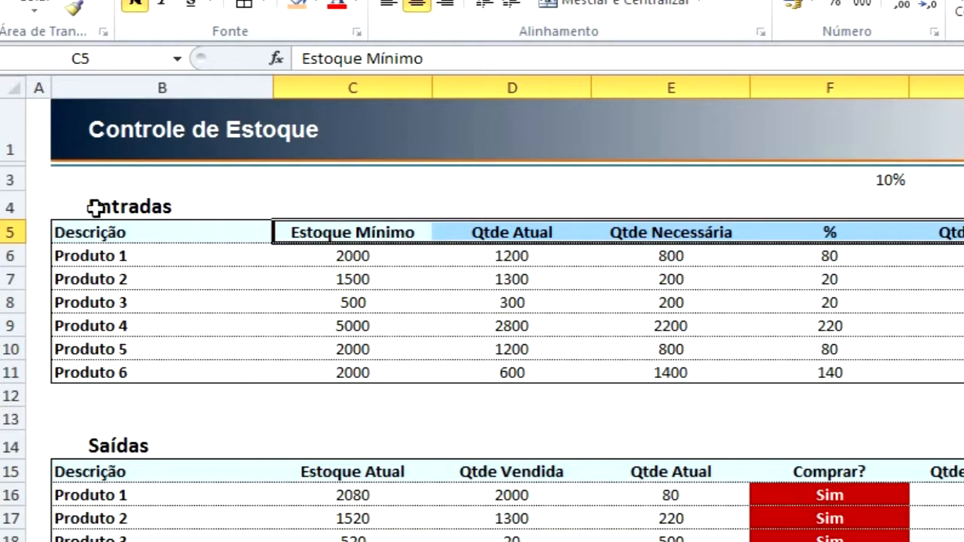
pyautogui.click(24, 234)
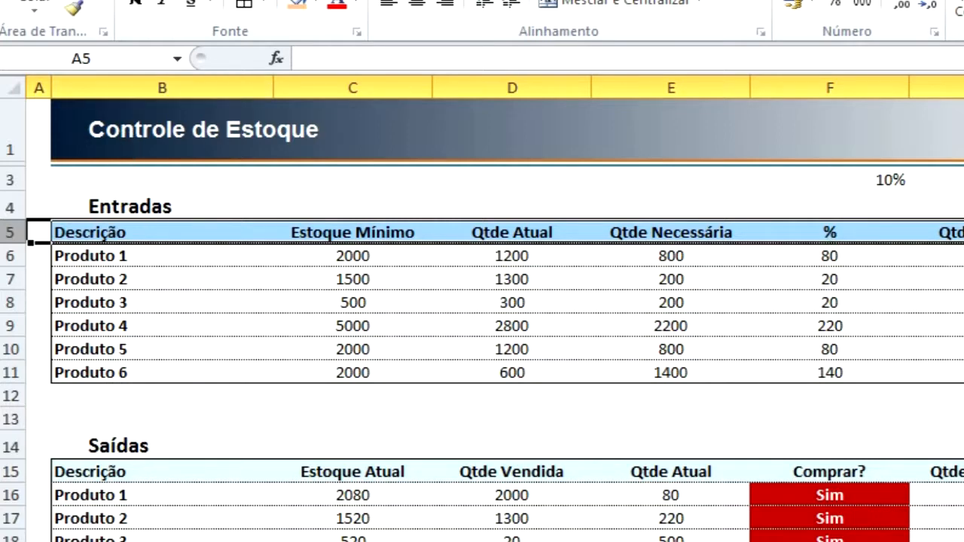
# Enter =corresp(J7;B:H;0) in J9 to look up the row position of the chosen product.
pyautogui.click(661, 304)
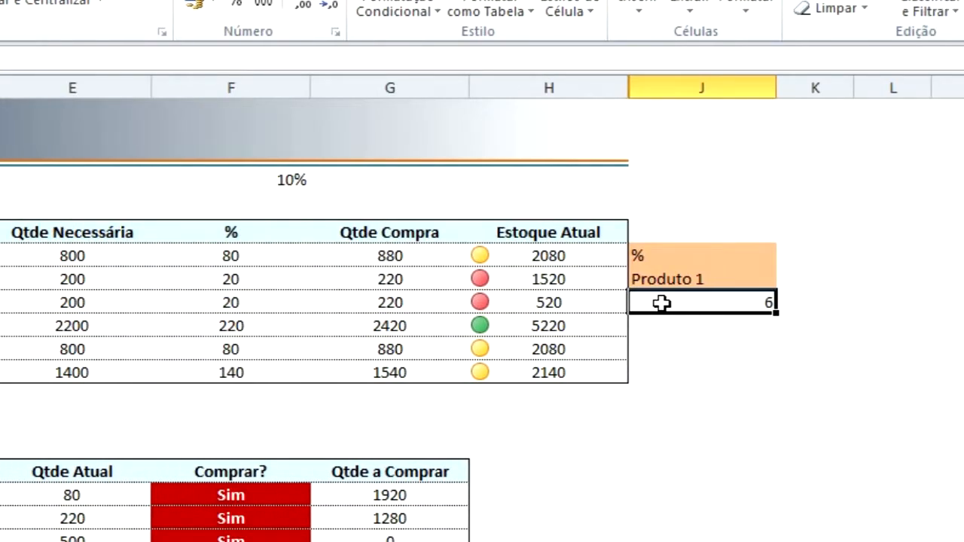
pyautogui.press('Return')
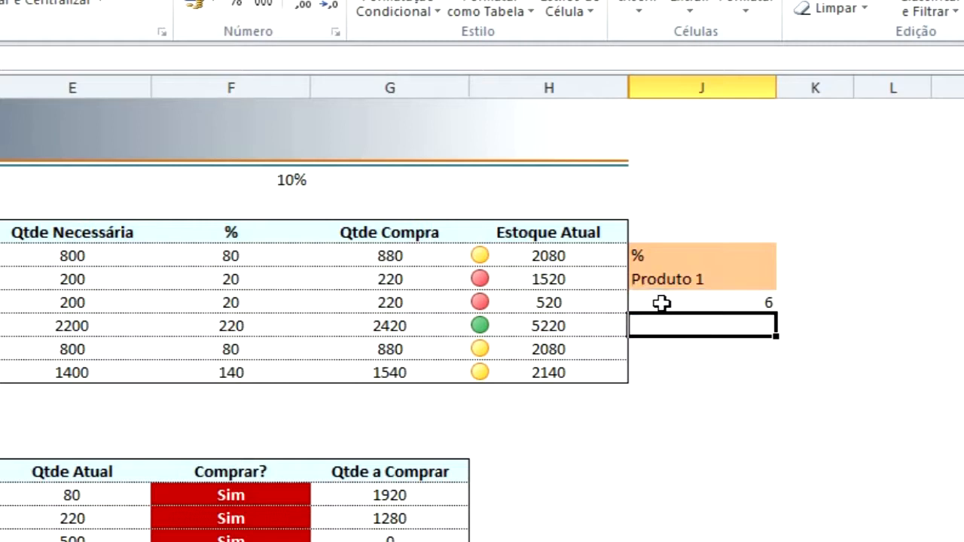
pyautogui.write('=cor')
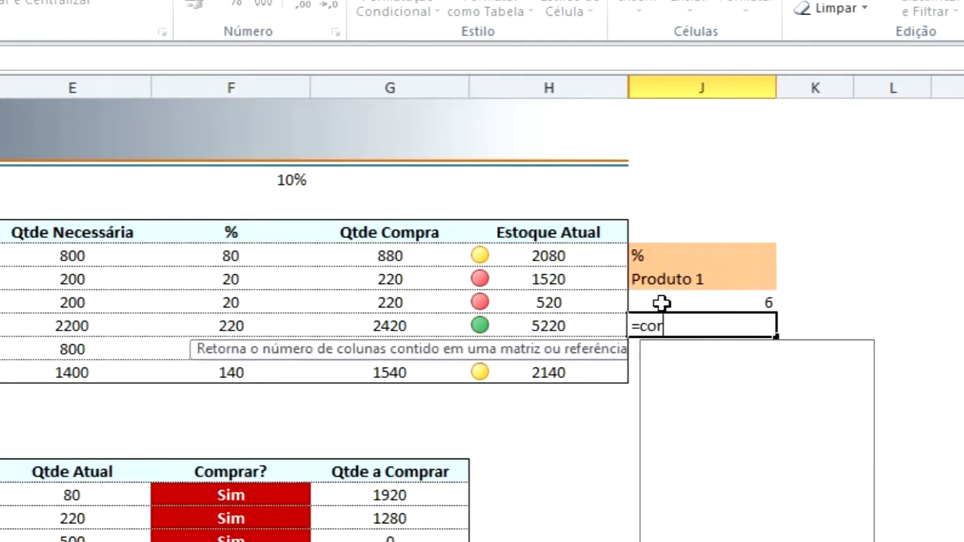
pyautogui.write('resp')
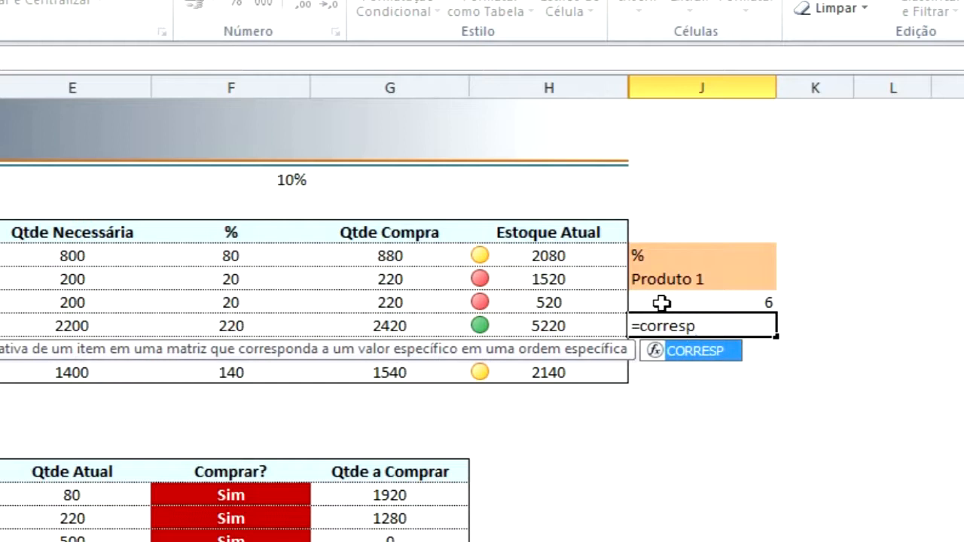
pyautogui.write('(')
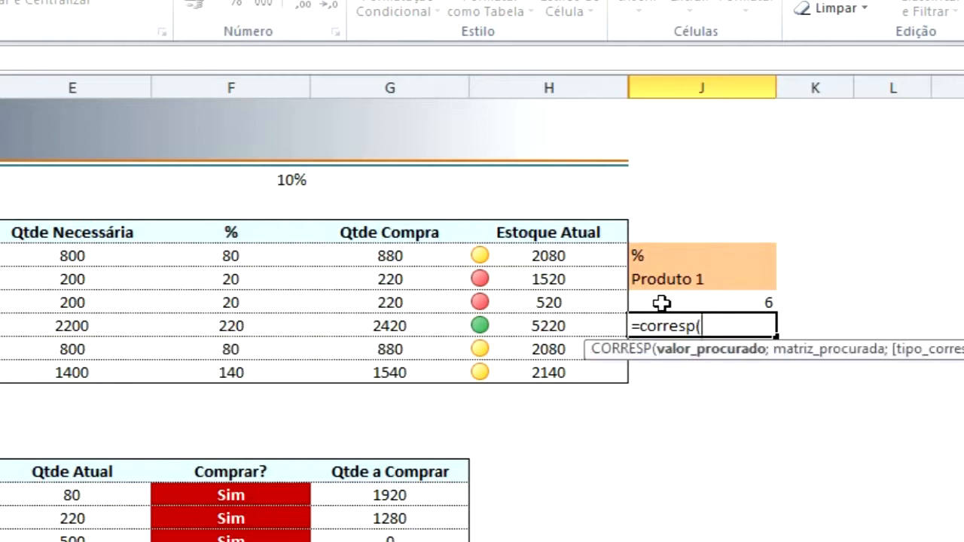
pyautogui.click(668, 279)
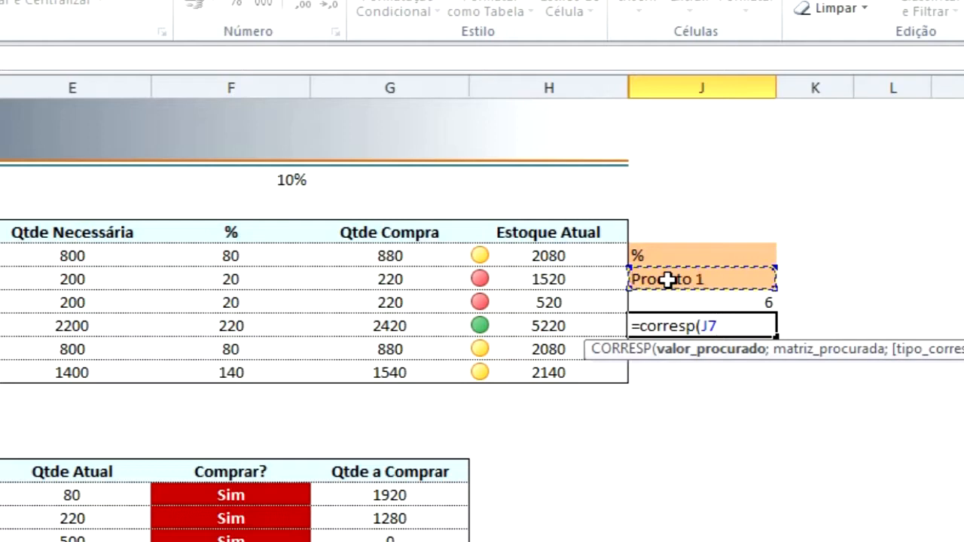
pyautogui.write(';')
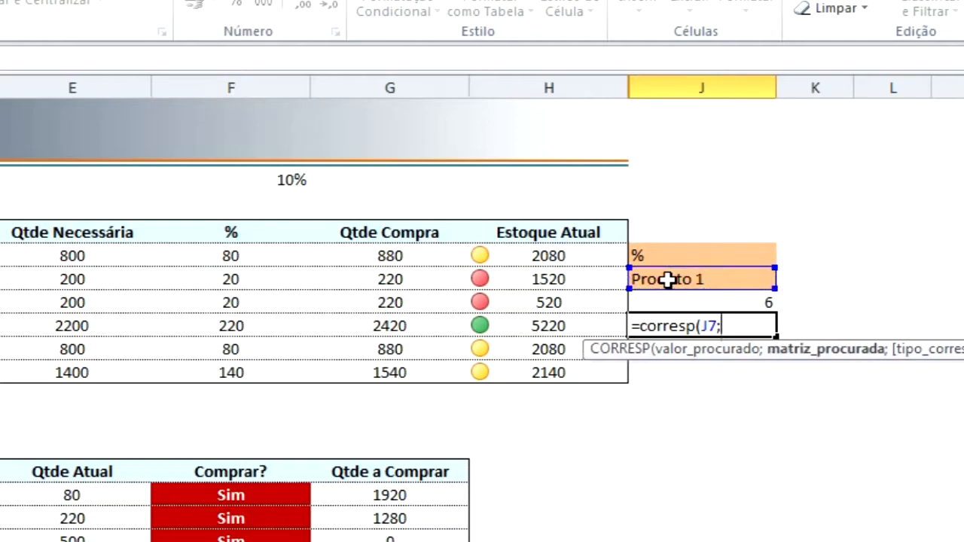
pyautogui.moveTo(548, 87); pyautogui.dragTo(194, 84)
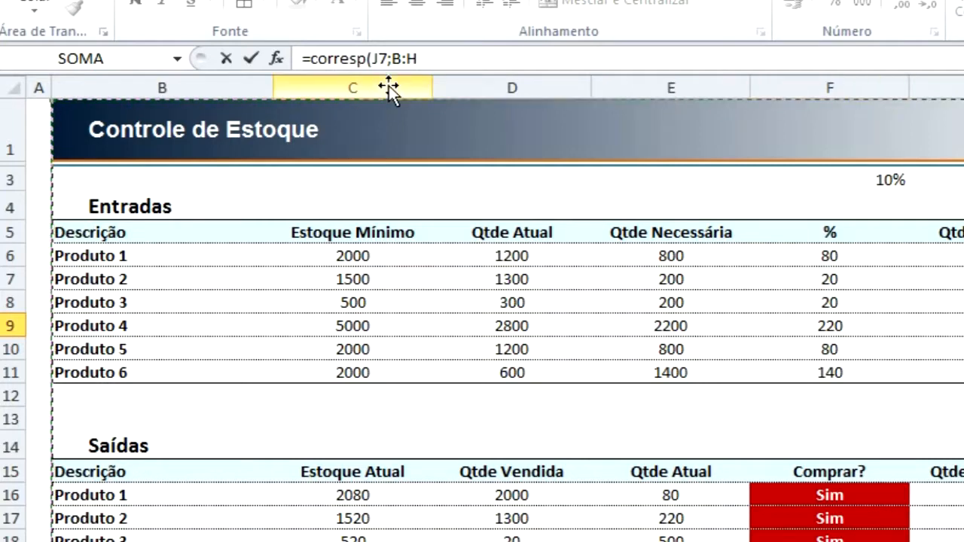
pyautogui.click(161, 189)
pyautogui.click(161, 163)
pyautogui.click(160, 159)
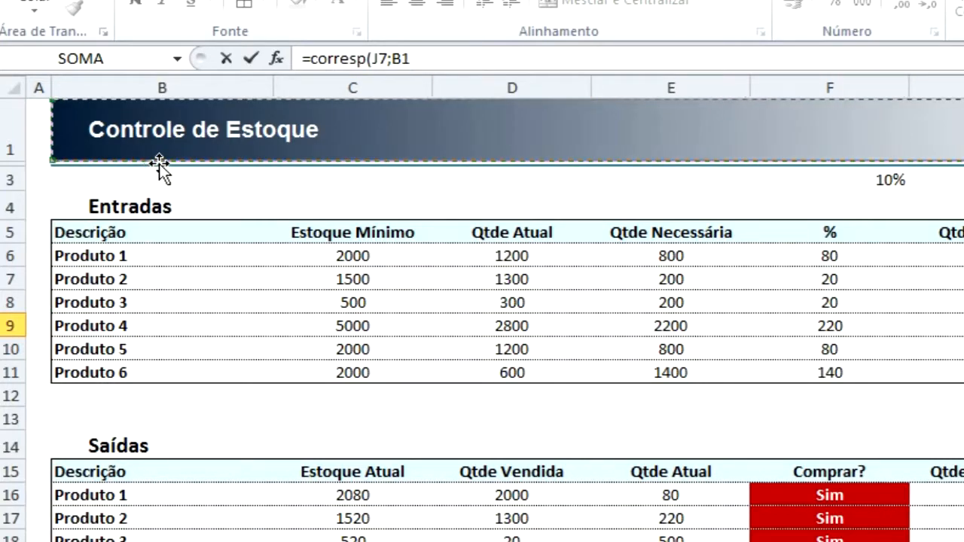
pyautogui.click(166, 89)
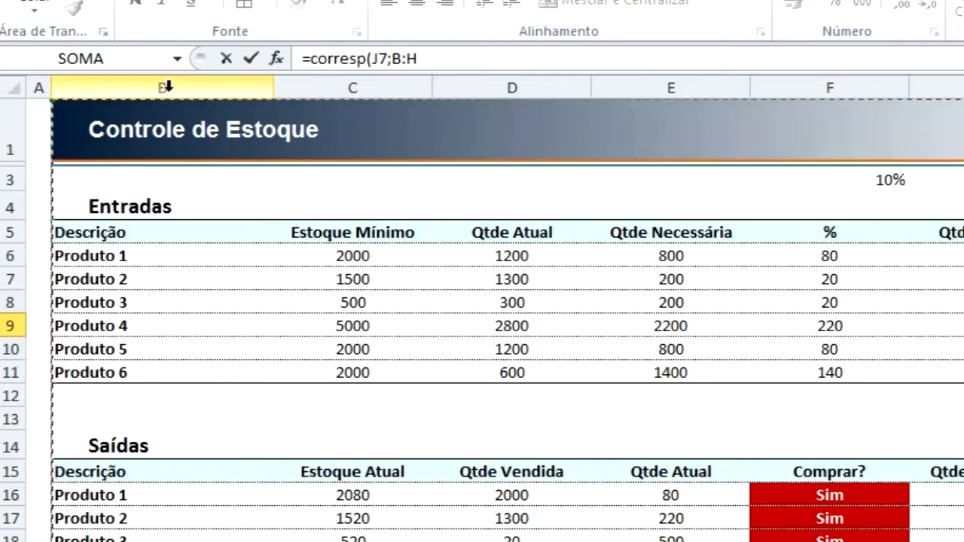
pyautogui.write(';')
pyautogui.write('0')
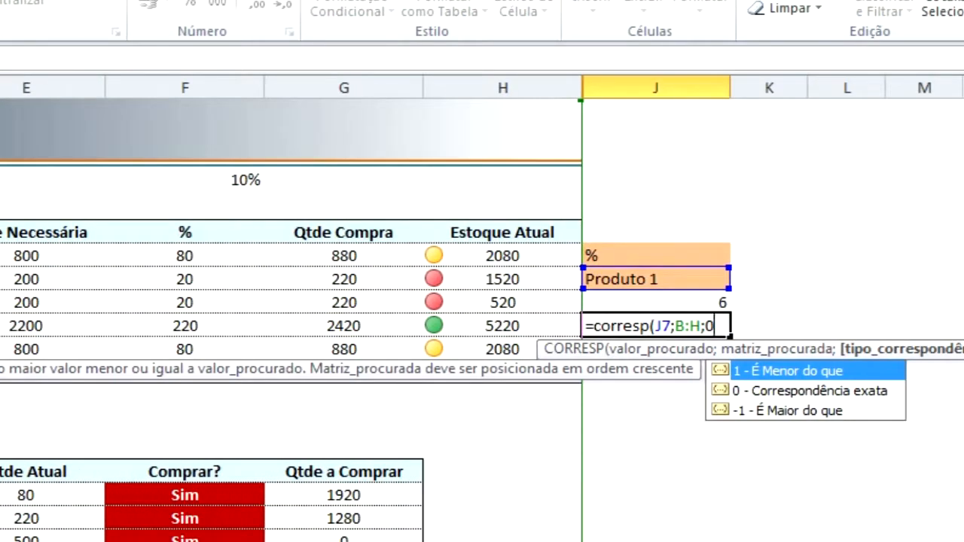
pyautogui.write(')')
pyautogui.press('Return')
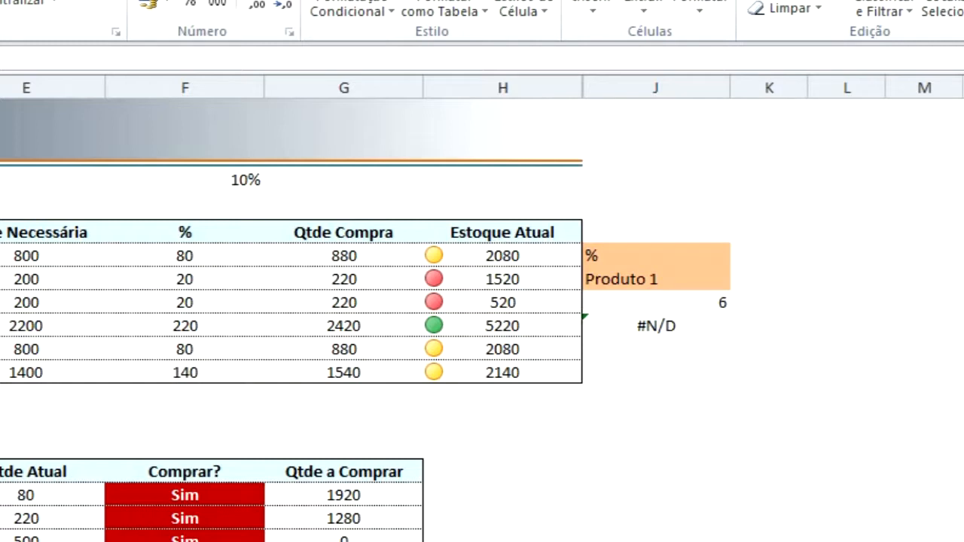
# Restrict the lookup range of the J9 formula to column B, making it =CORRESP(J7;B:B;0).
pyautogui.press('Right')
pyautogui.press('Right')
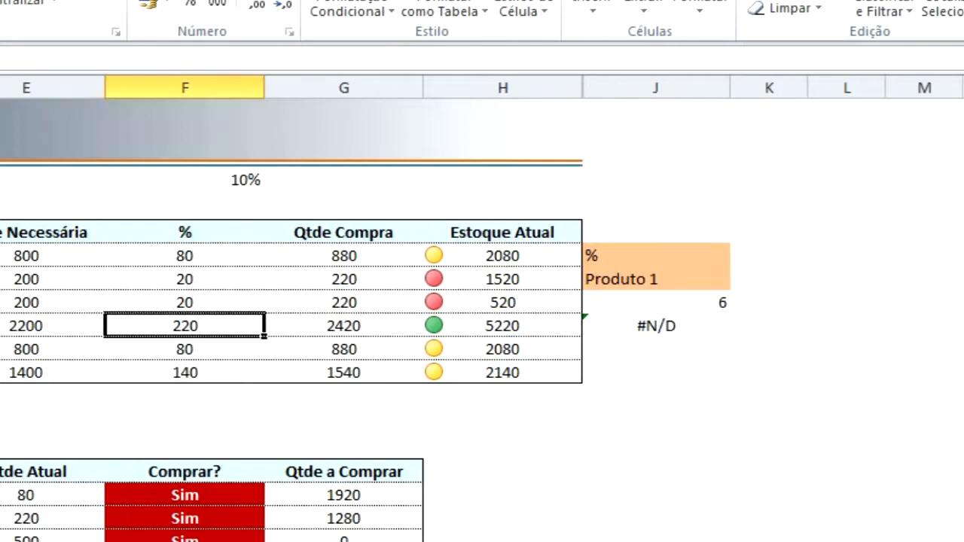
pyautogui.press('Right')
pyautogui.press('Right')
pyautogui.press('Right')
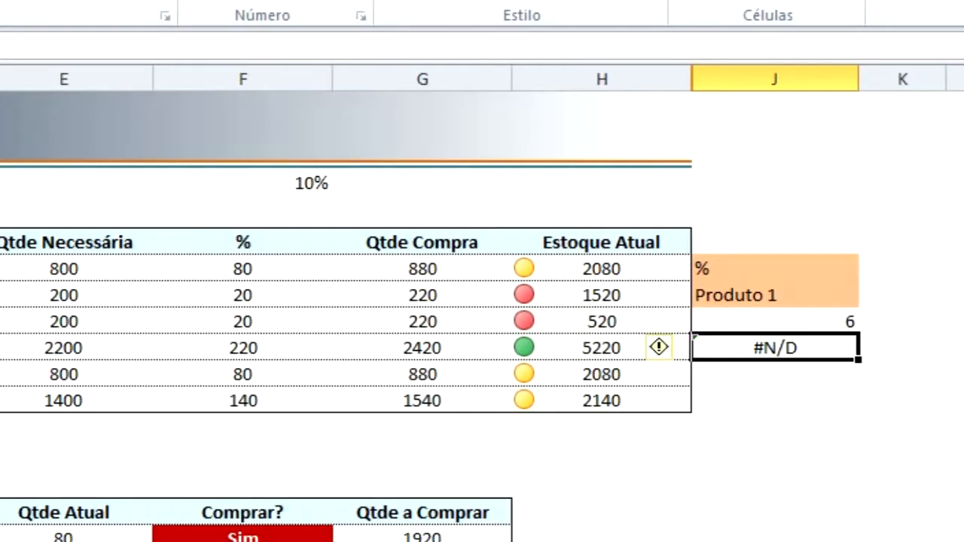
pyautogui.press('F2')
pyautogui.press('Left')
pyautogui.press('Left')
pyautogui.press('Left')
pyautogui.press('BackSpace')
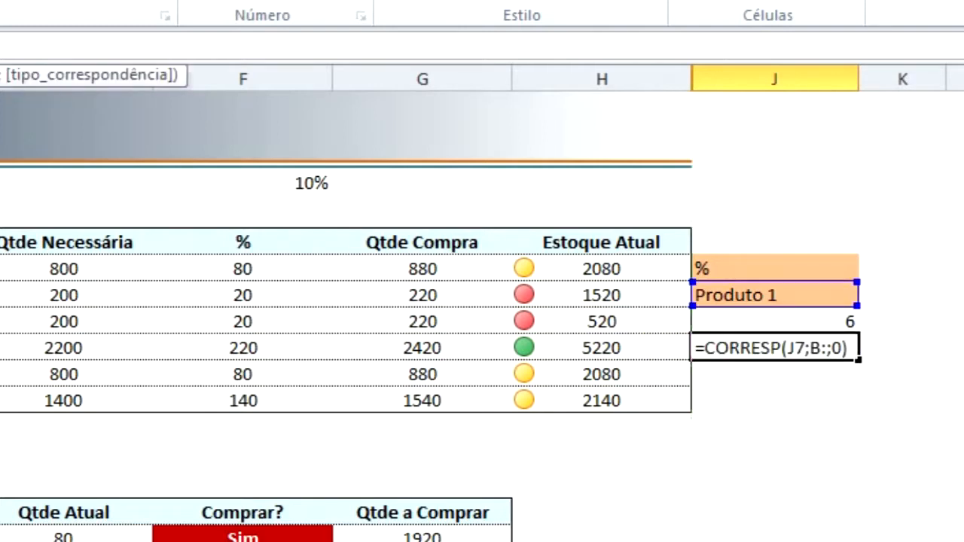
pyautogui.write('B')
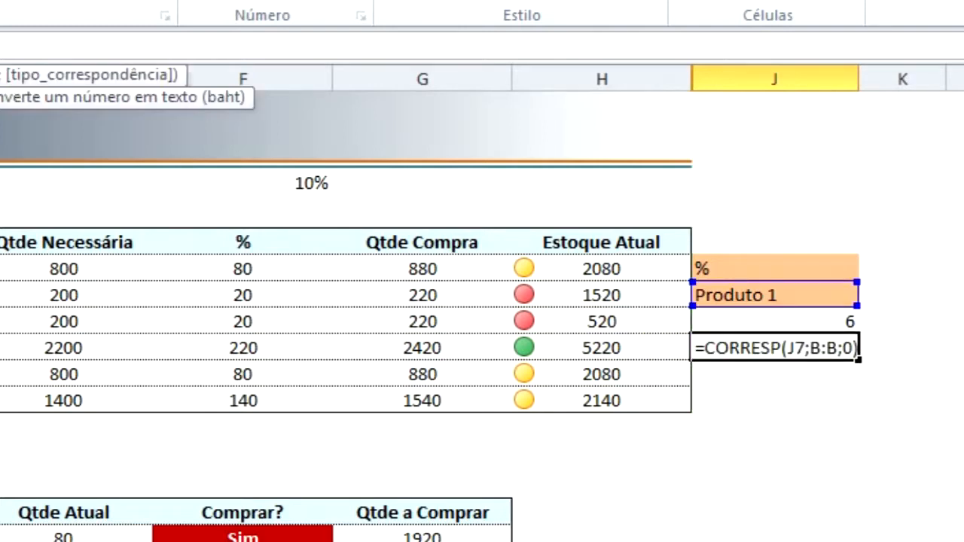
pyautogui.press('Return')
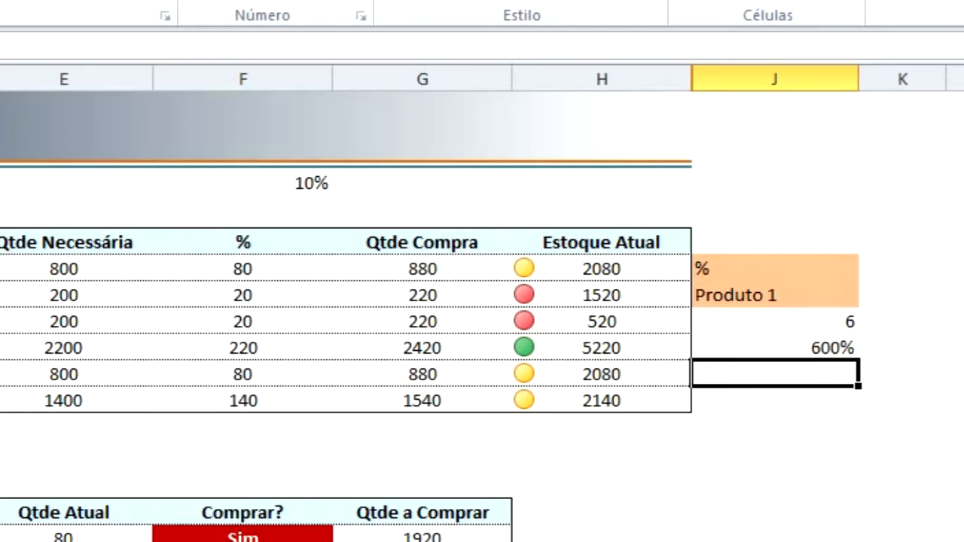
# Apply the General number format to the two position results in J8:J9.
pyautogui.press('Up')
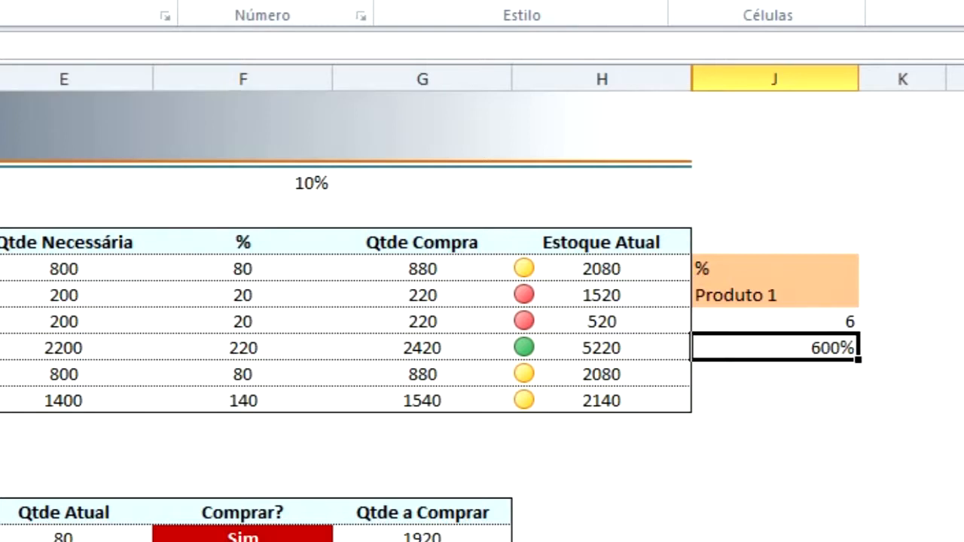
pyautogui.moveTo(781, 324); pyautogui.dragTo(779, 348)
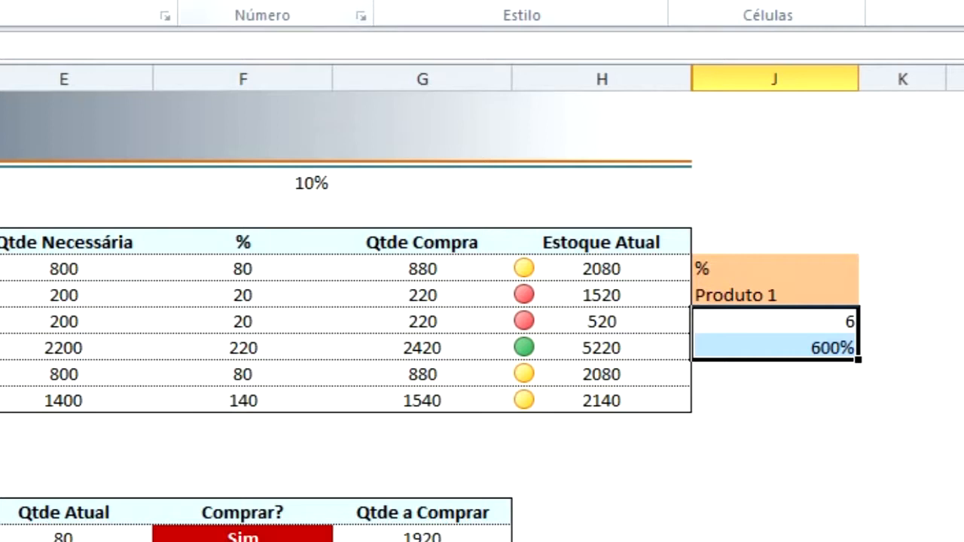
pyautogui.hotkey('ctrl', 'shift', '`')
pyautogui.click(806, 346)
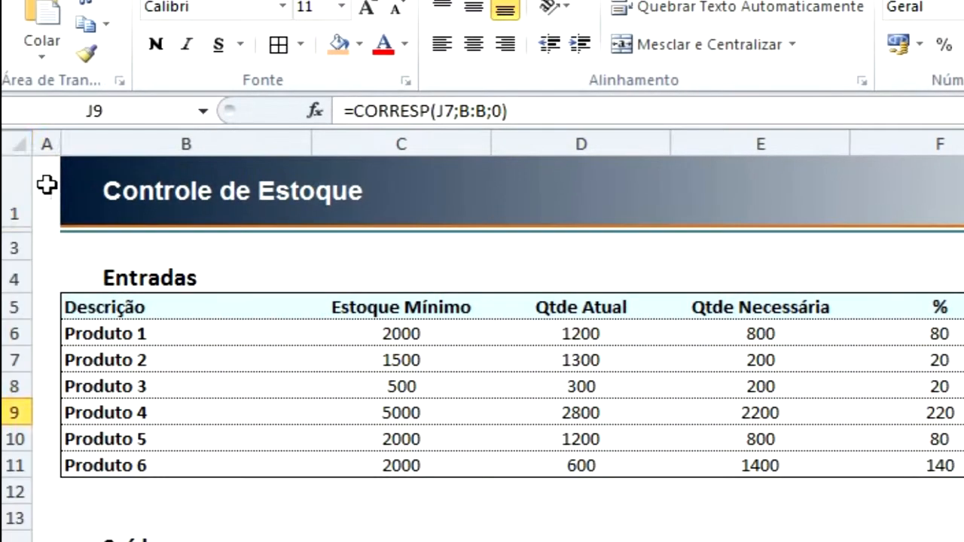
# Count the sheet rows down column A from row 1 to the Produto 1 row.
pyautogui.click(47, 185)
pyautogui.press('Down')
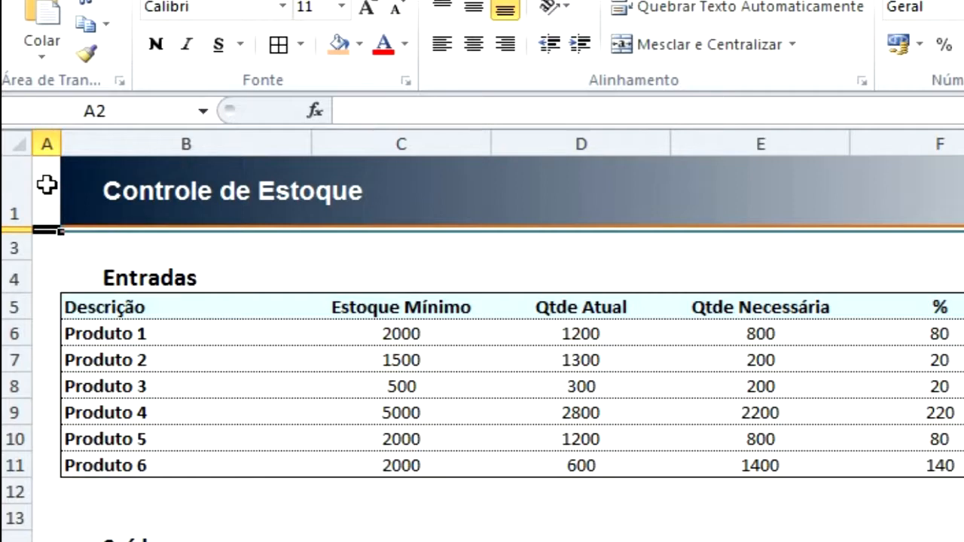
pyautogui.press('Down')
pyautogui.press('Down')
pyautogui.press('Down')
pyautogui.press('Down')
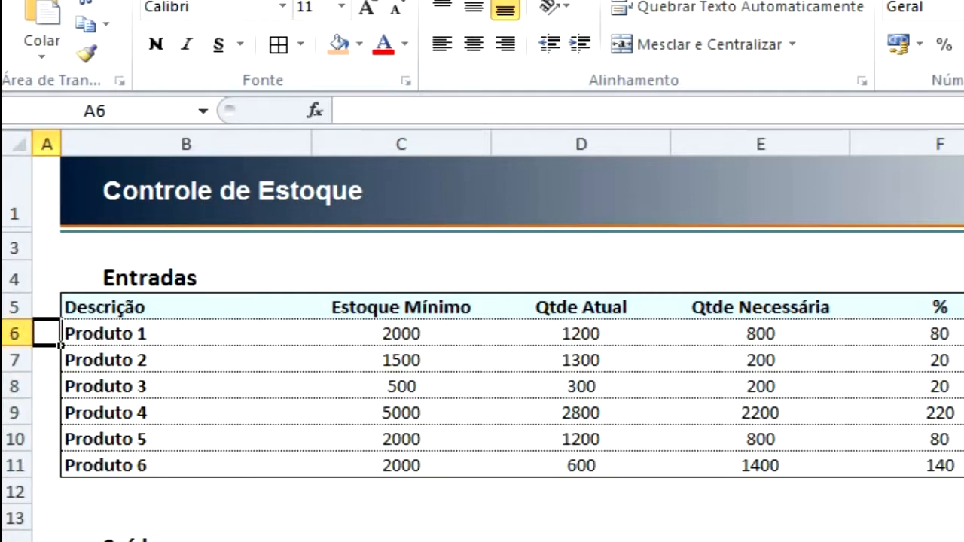
# Choose Produto 5 from the list in J7 and compare its row in column B with the result in J9.
pyautogui.click(963, 360)
pyautogui.click(963, 460)
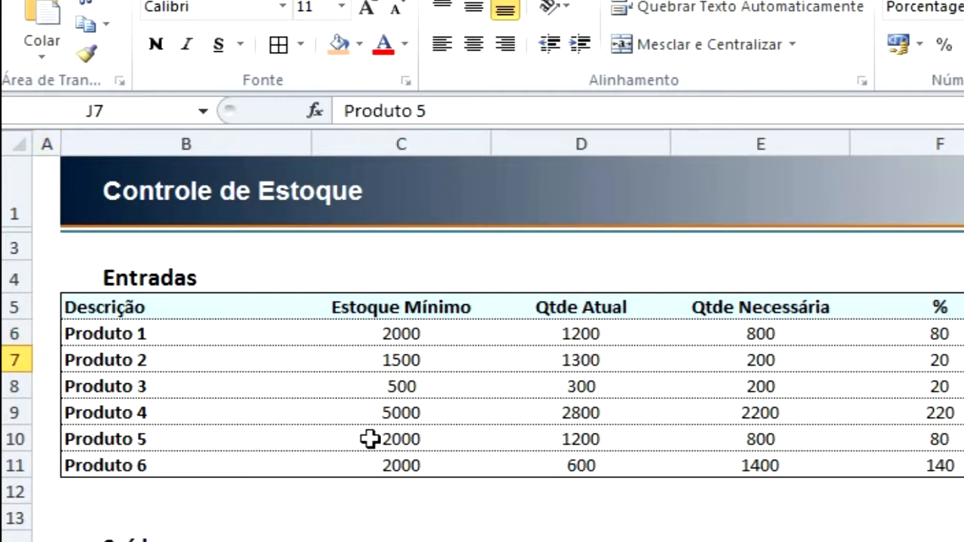
pyautogui.click(138, 438)
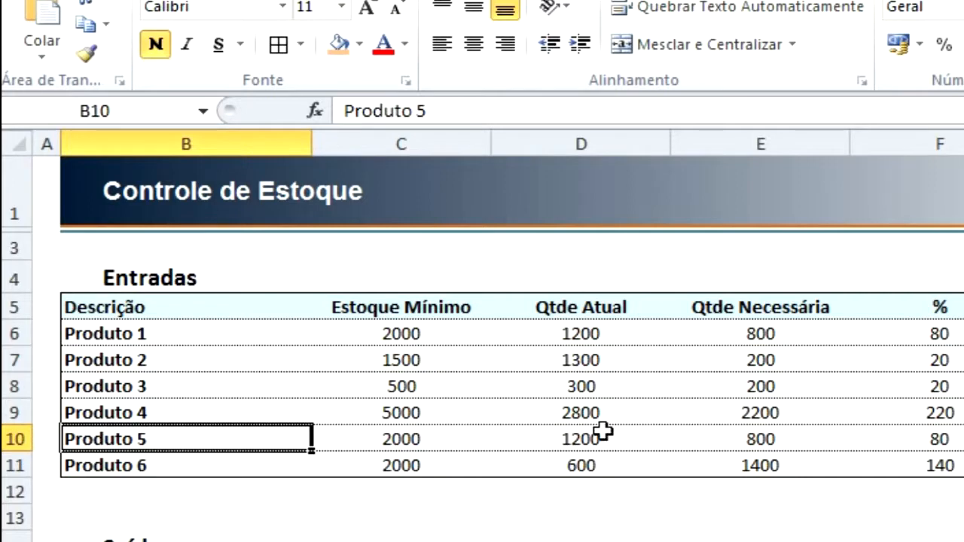
pyautogui.click(963, 439)
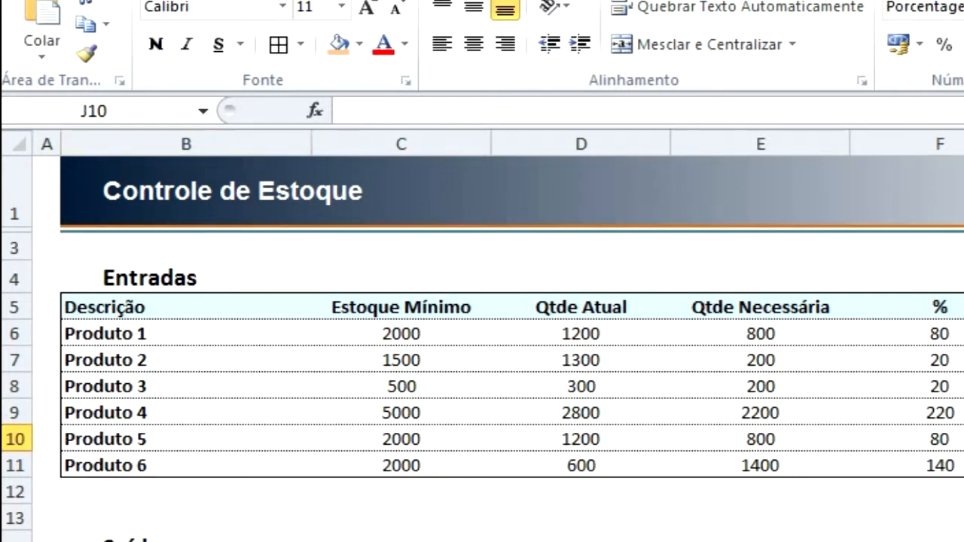
pyautogui.press('Up')
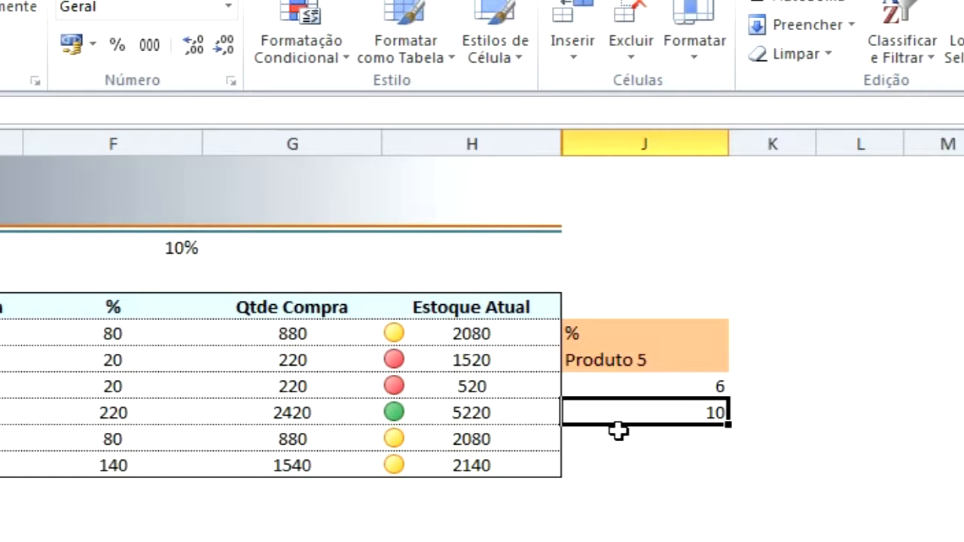
# Enter =ENDEREÇO(J9;J8) in J10 to build the cell address from the row and column positions.
pyautogui.click(617, 430)
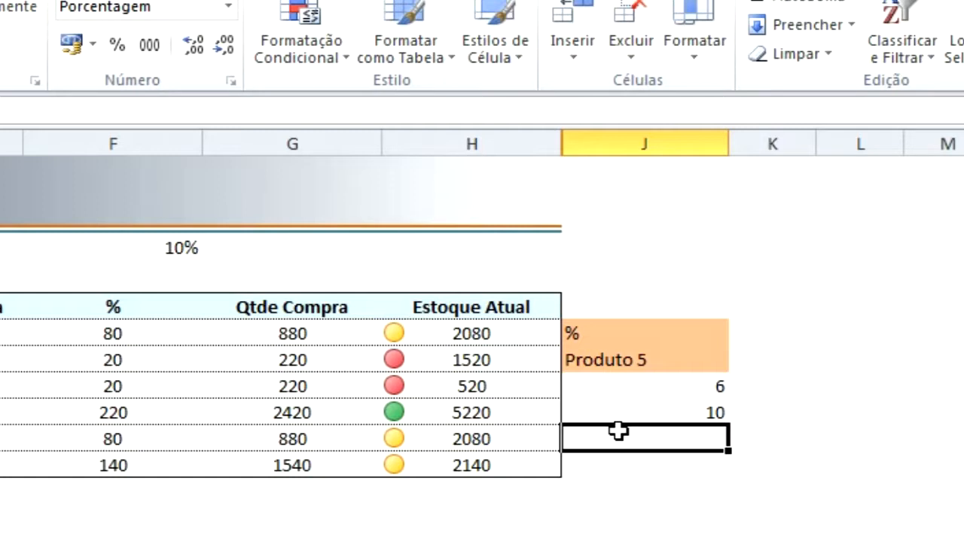
pyautogui.write('=endere')
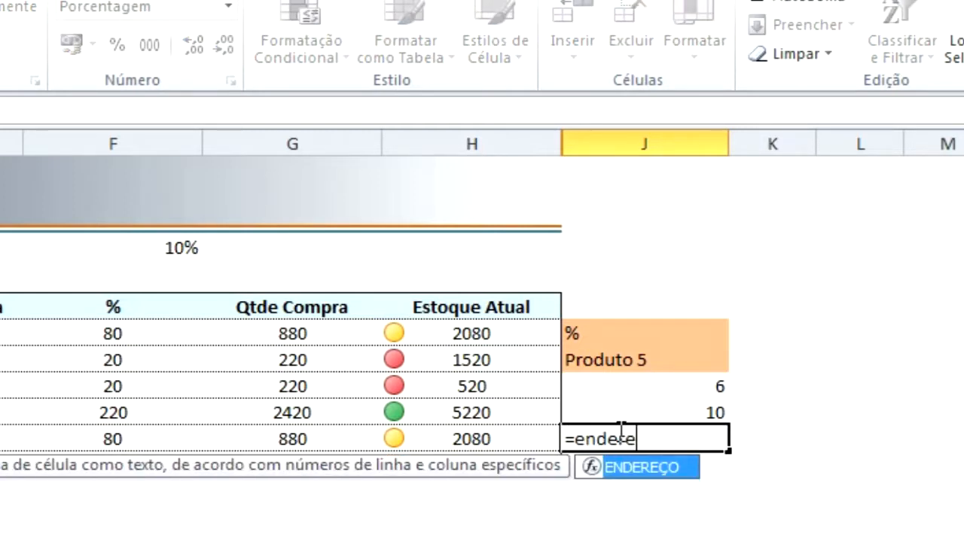
pyautogui.press('Tab')
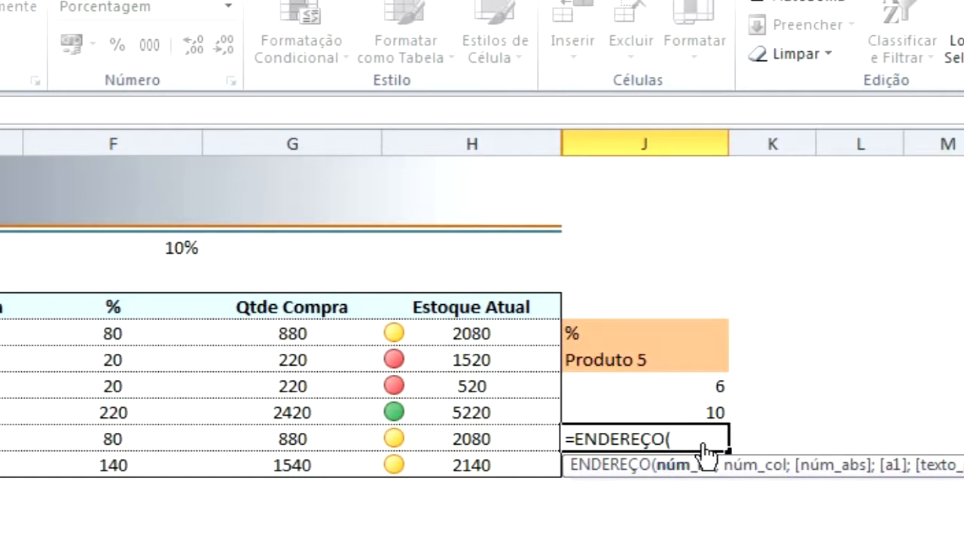
pyautogui.click(701, 412)
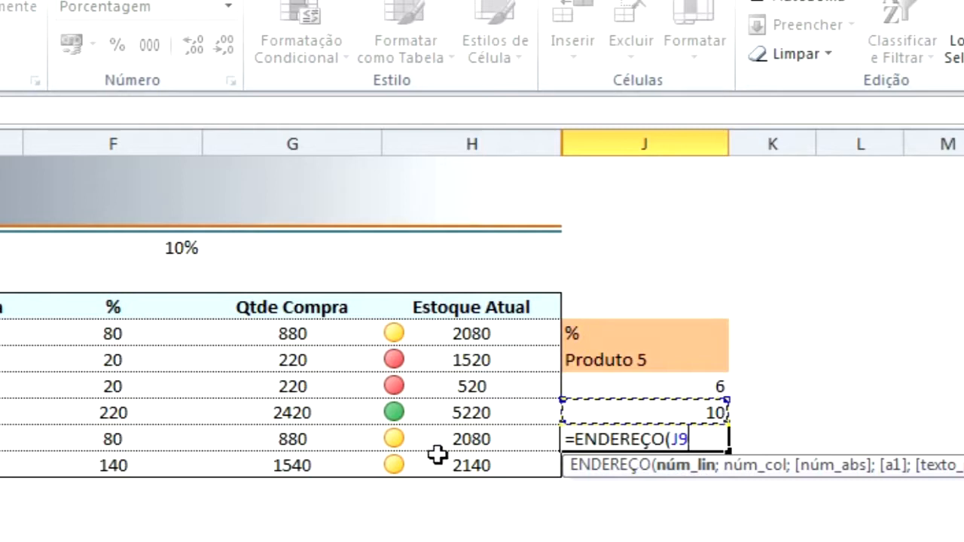
pyautogui.write(';')
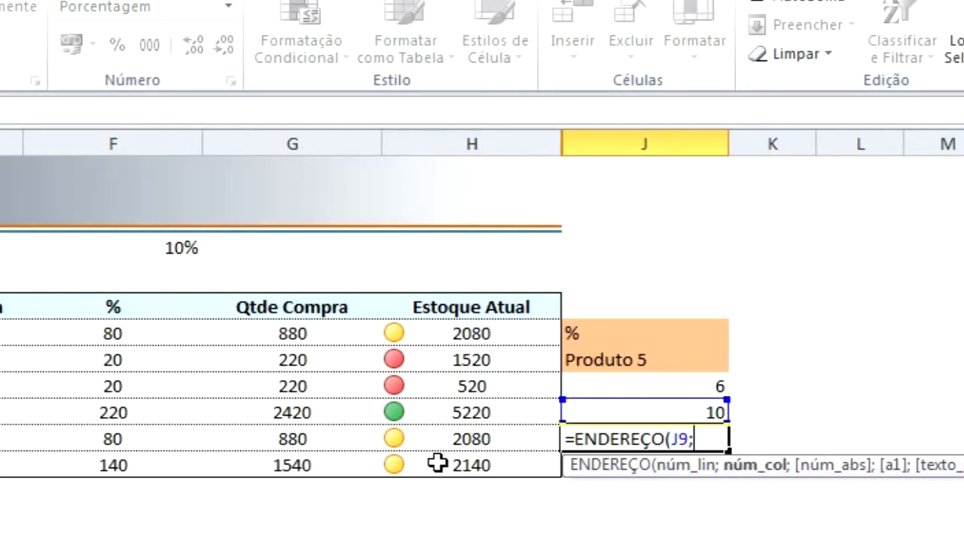
pyautogui.click(618, 384)
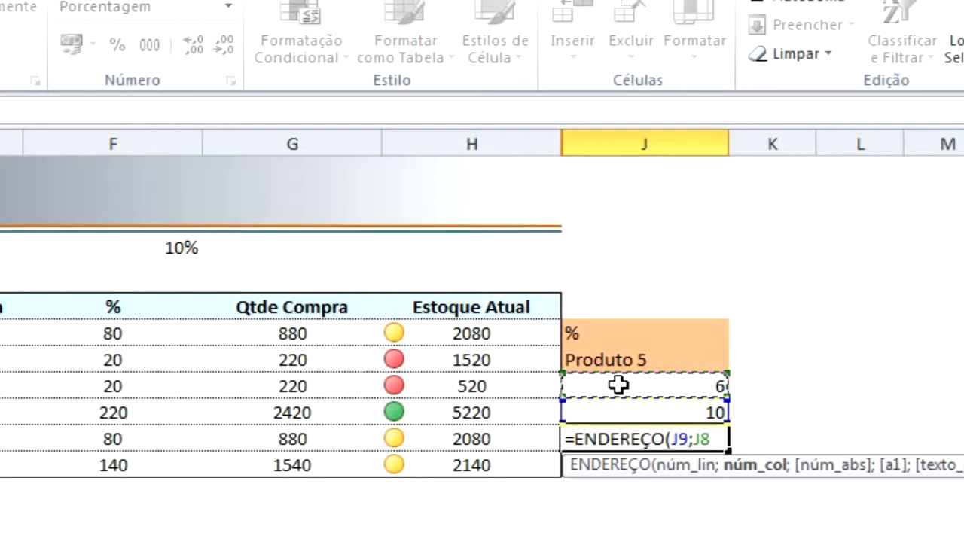
pyautogui.write(')')
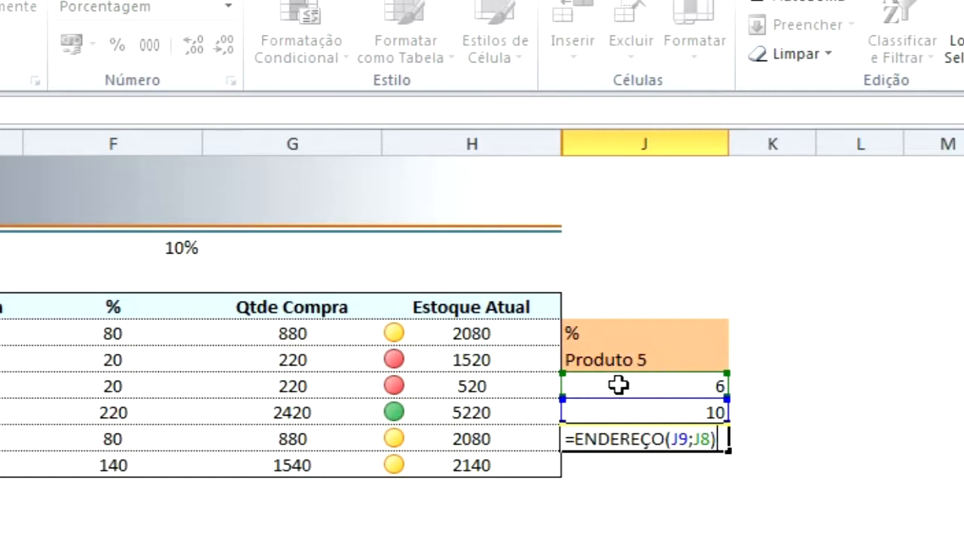
pyautogui.press('Return')
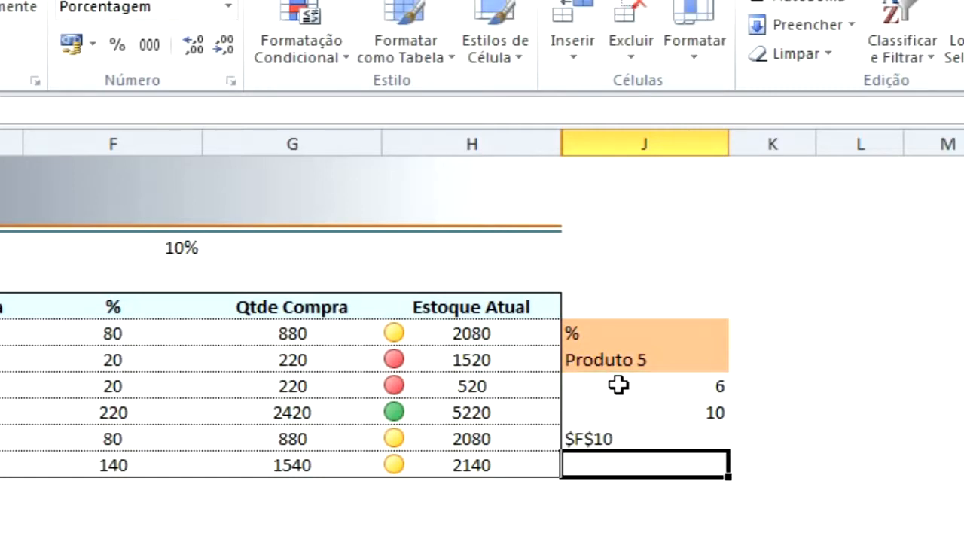
pyautogui.press('Up')
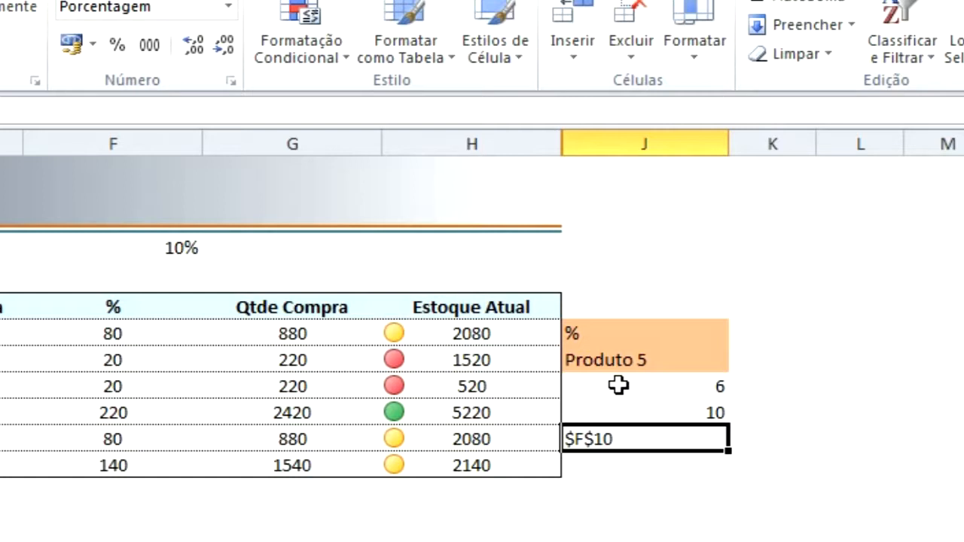
# Check the J9 formula, then trace column B down to Produto 5 and row 10 across to the % column.
pyautogui.click(618, 411)
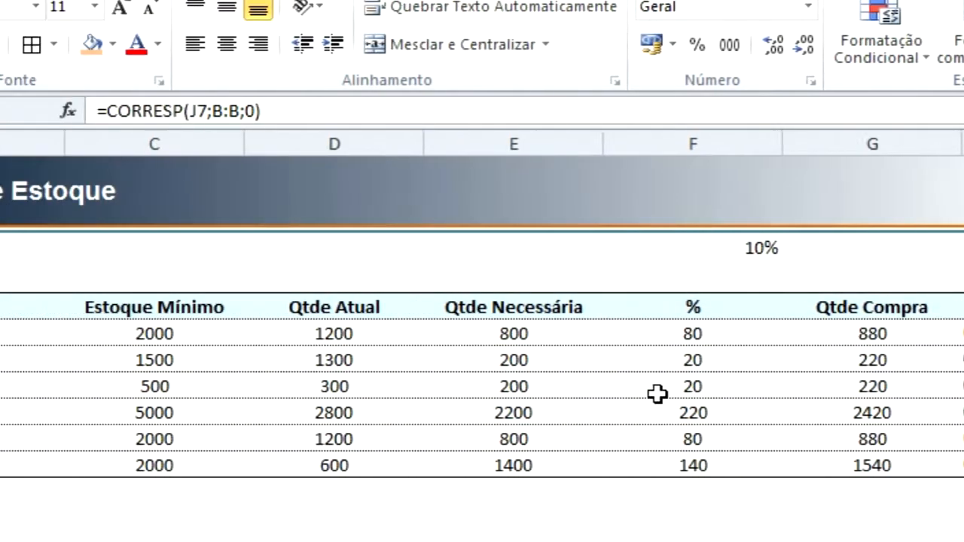
pyautogui.click(129, 333)
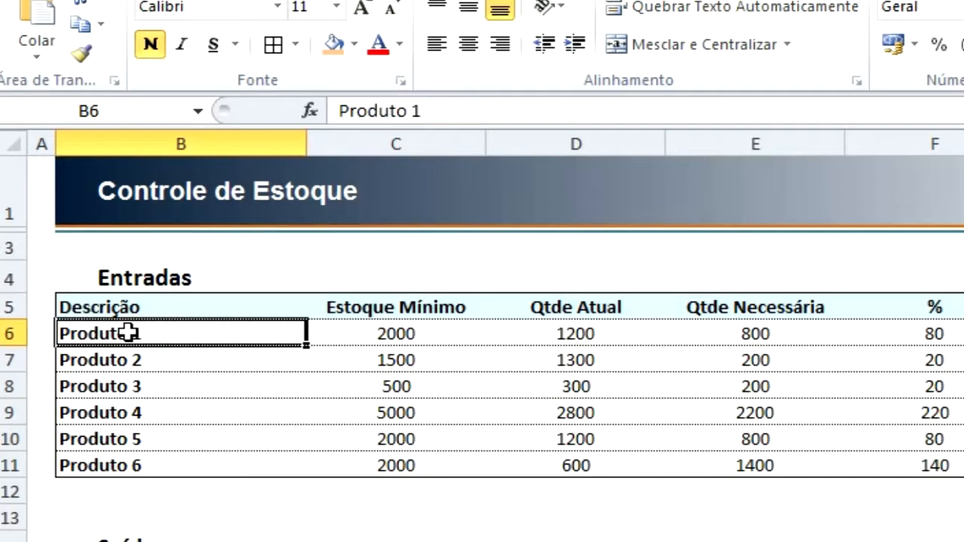
pyautogui.press('Down')
pyautogui.press('Down')
pyautogui.press('Down')
pyautogui.press('Down')
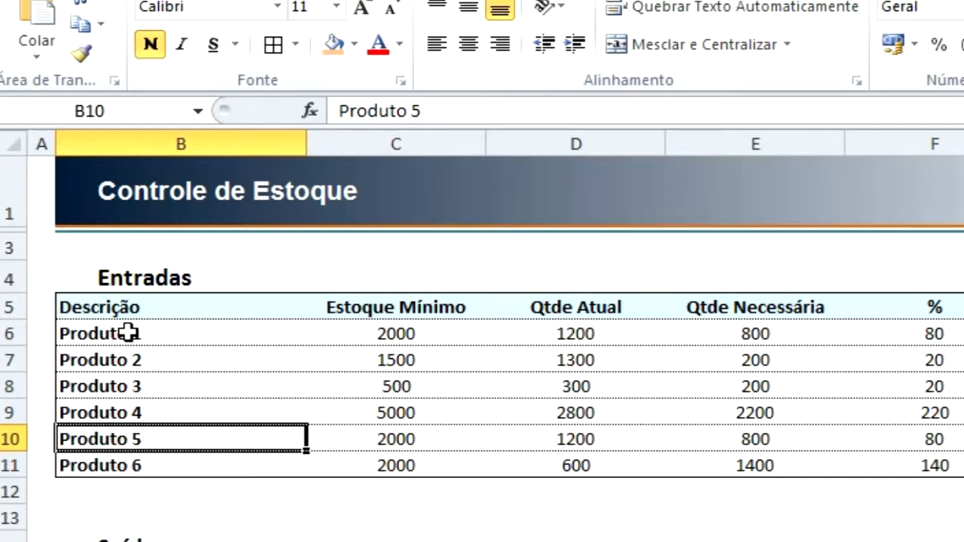
pyautogui.press('Left')
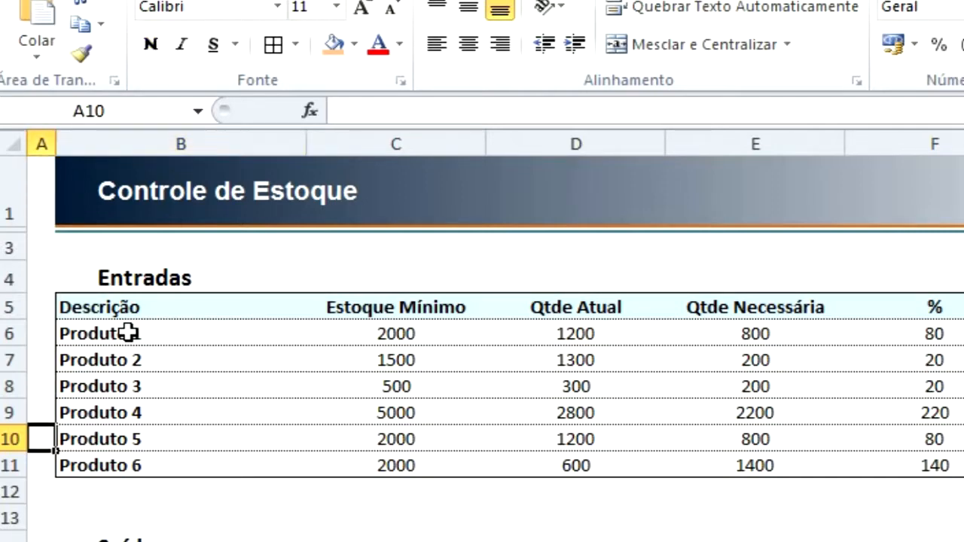
pyautogui.press('Right')
pyautogui.press('Right')
pyautogui.press('Right')
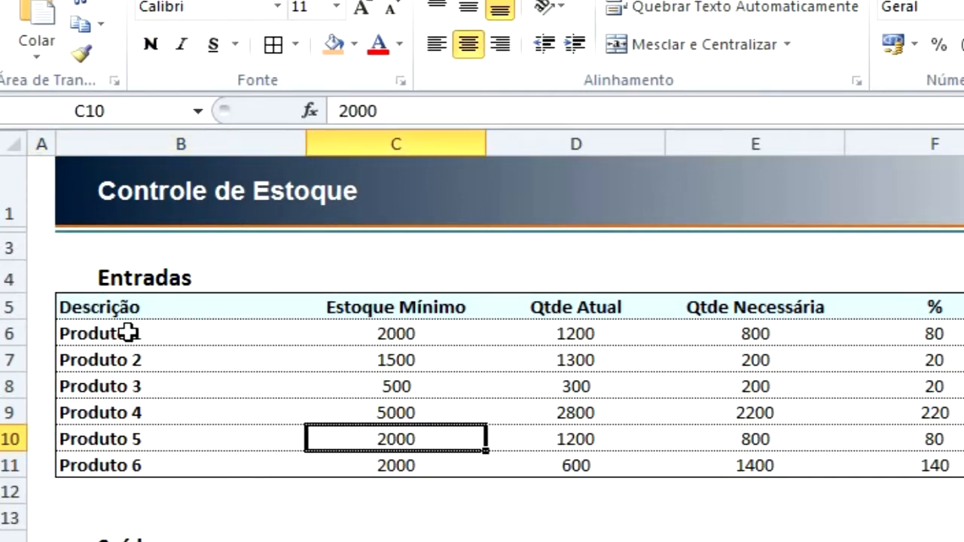
pyautogui.press('Right')
pyautogui.press('Right')
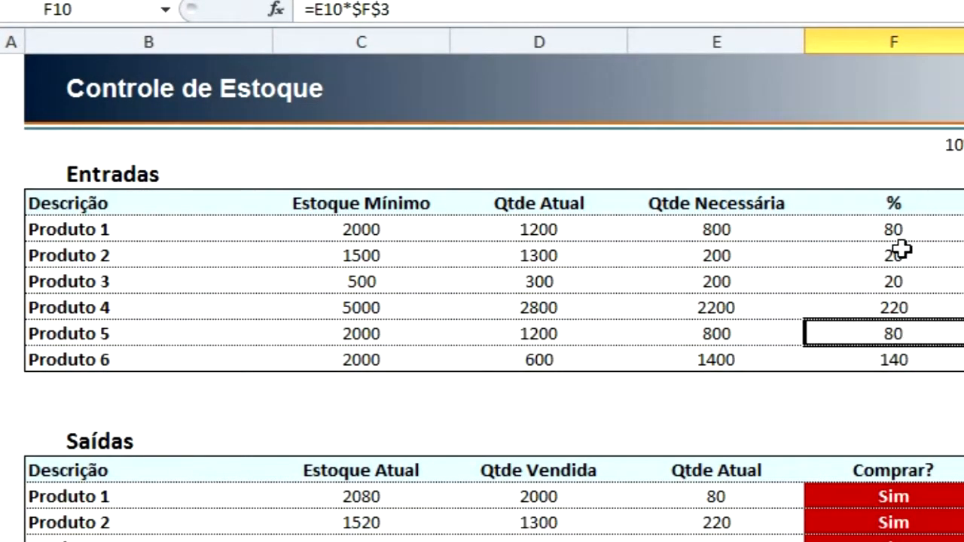
# Highlight F5:F10 and the Produto 5 row from column B, and compare their intersection at F10 with the address in J10.
pyautogui.moveTo(897, 201); pyautogui.dragTo(900, 329)
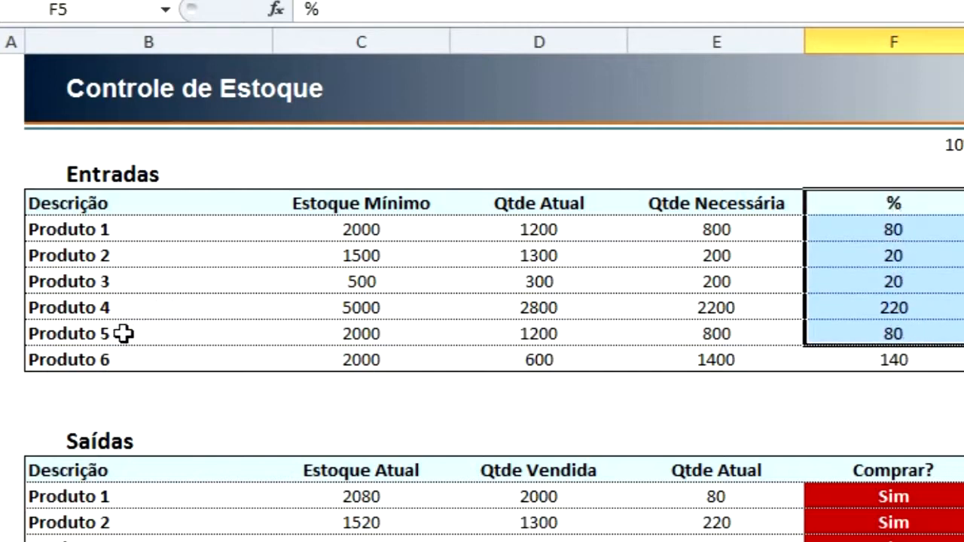
pyautogui.moveTo(79, 334); pyautogui.dragTo(828, 333)
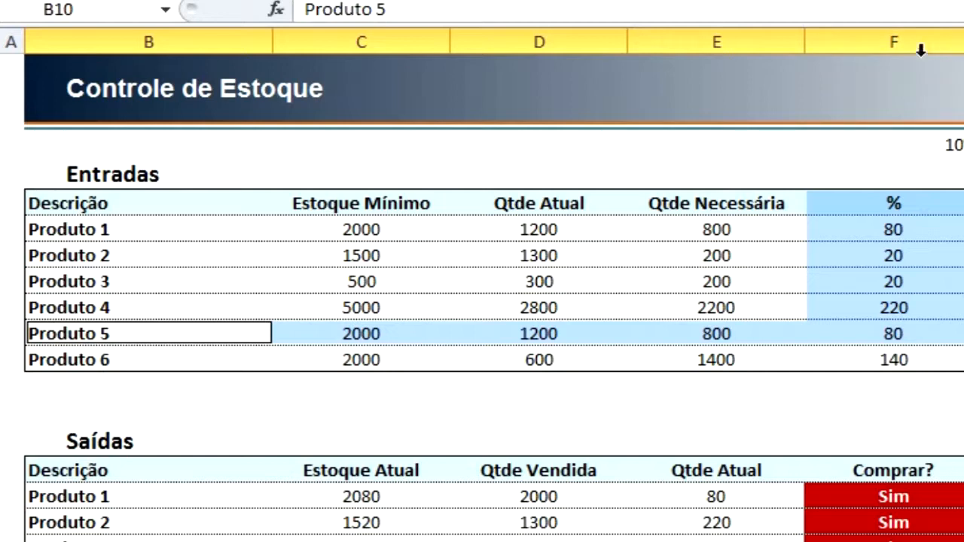
pyautogui.click(895, 331)
pyautogui.click(963, 333)
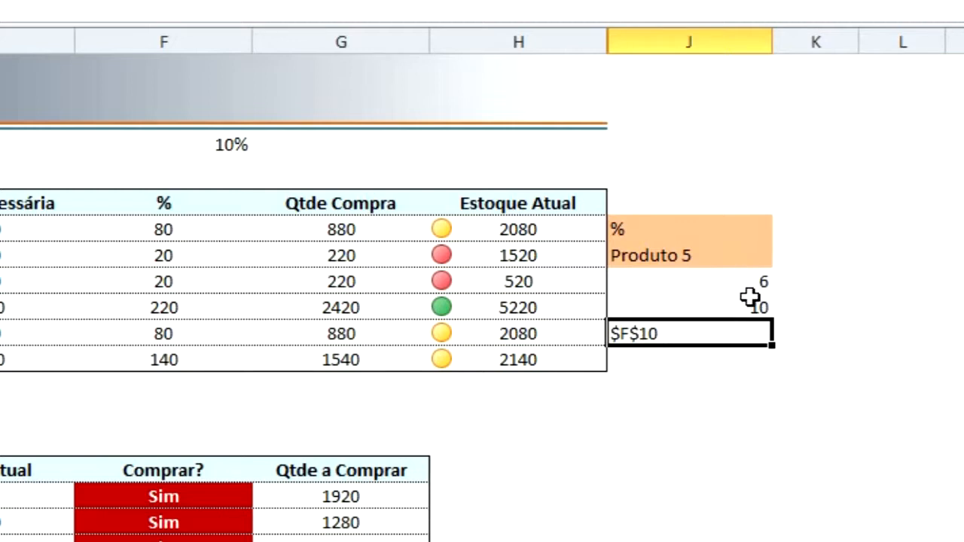
pyautogui.click(655, 369)
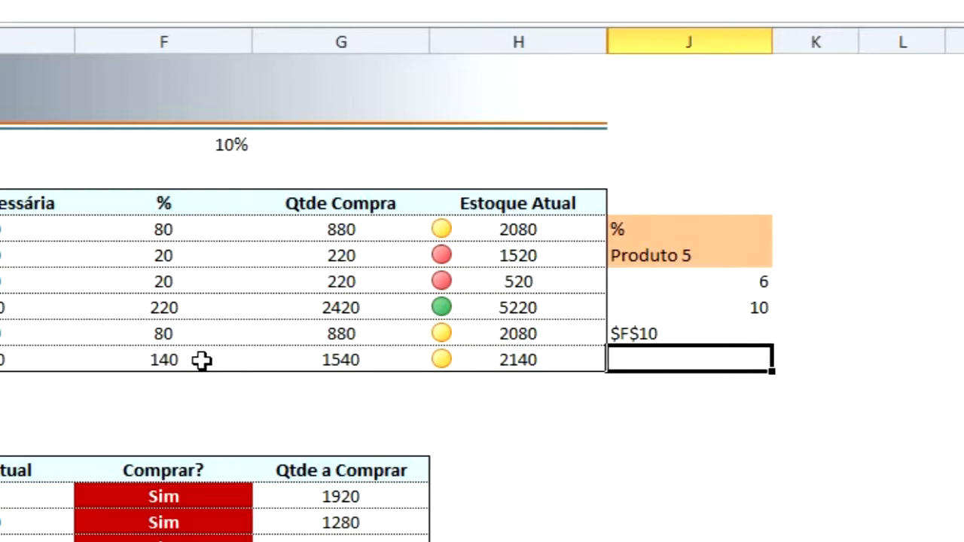
pyautogui.click(165, 331)
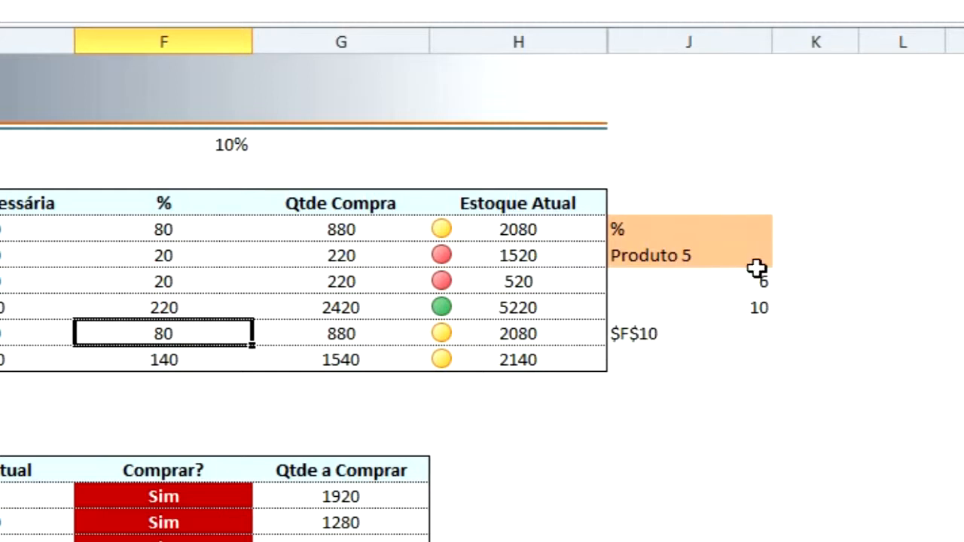
# Enter =INDIRETO(J10) in J11 to return the value stored at the address built in J10.
pyautogui.click(632, 361)
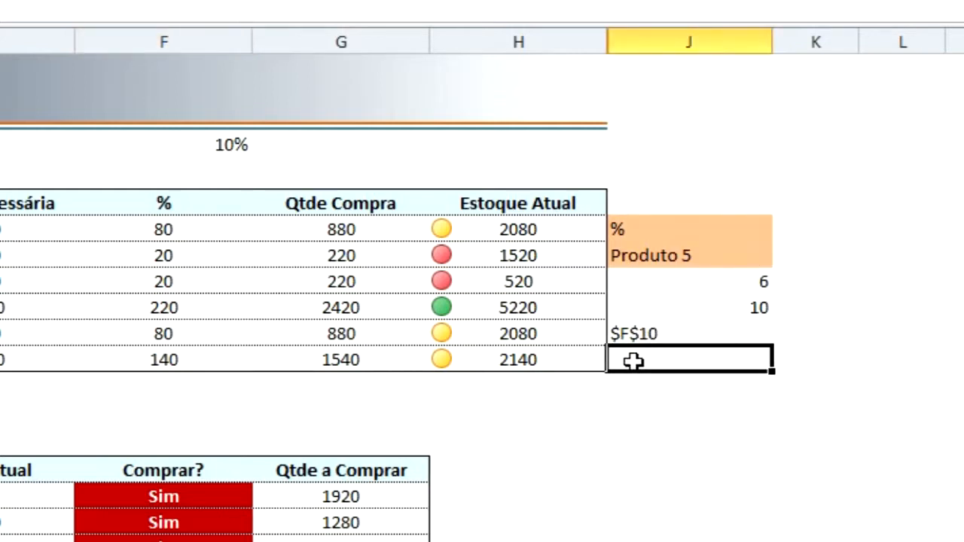
pyautogui.write('=in')
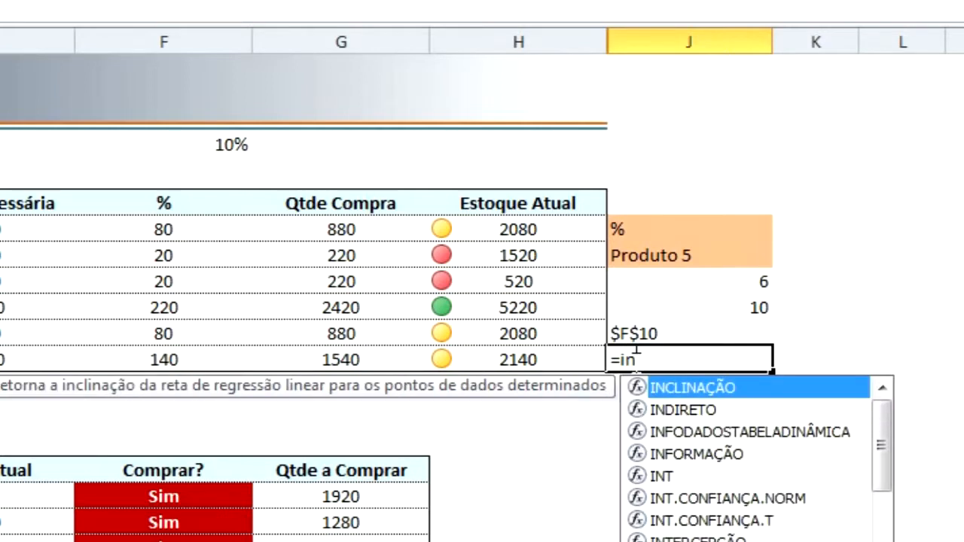
pyautogui.write('d')
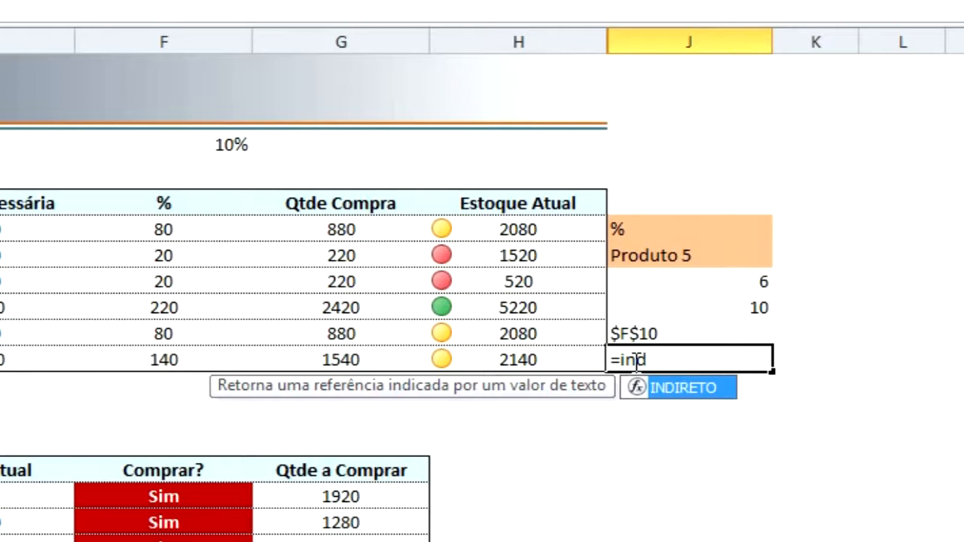
pyautogui.press('Tab')
pyautogui.write('(')
pyautogui.press('BackSpace')
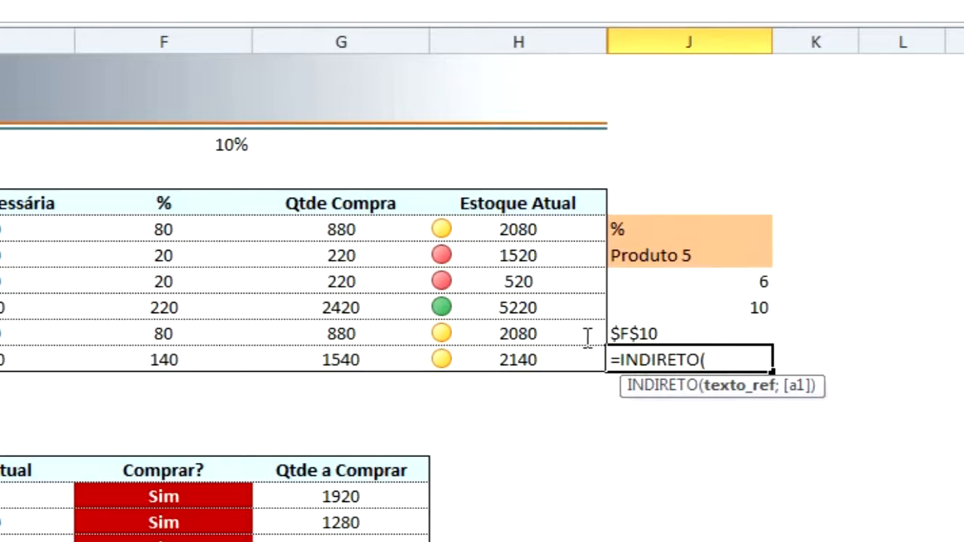
pyautogui.click(645, 332)
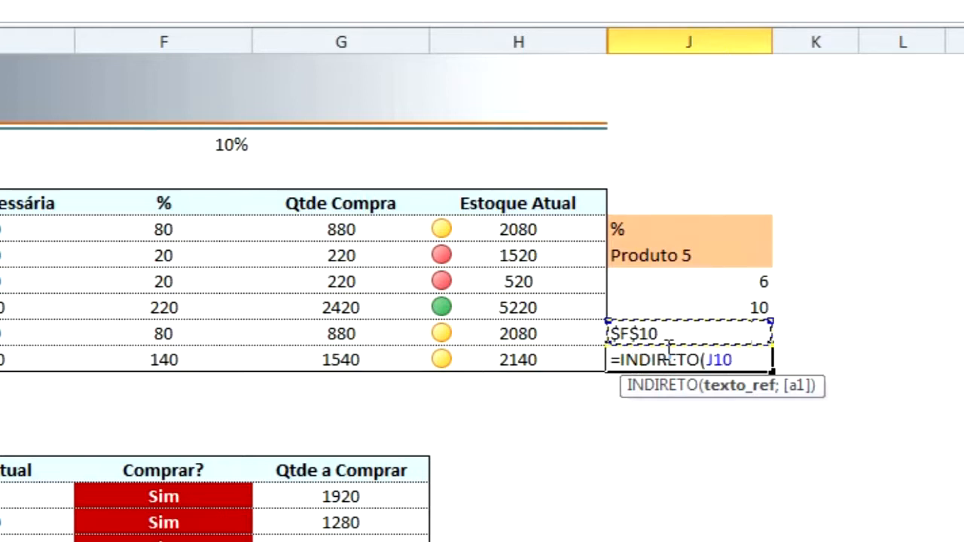
pyautogui.write(')')
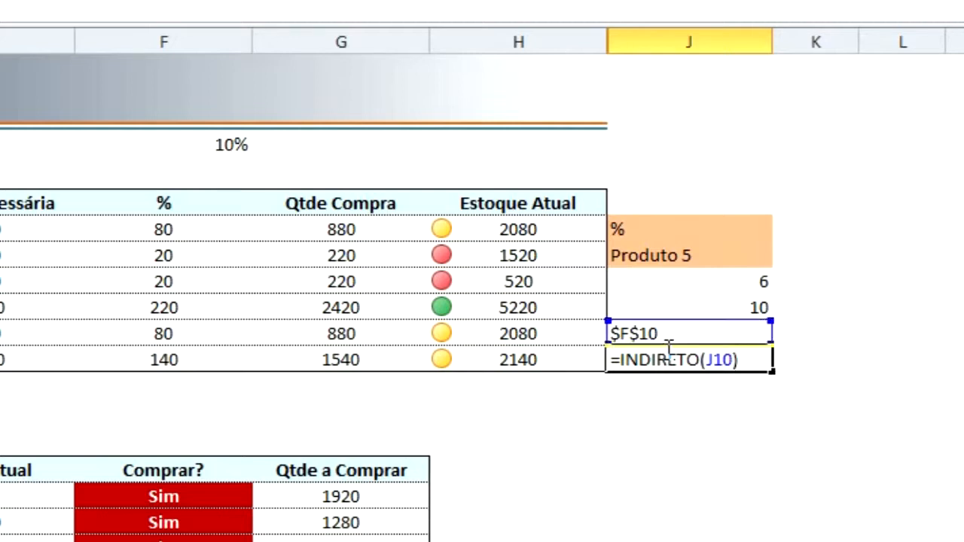
pyautogui.press('Return')
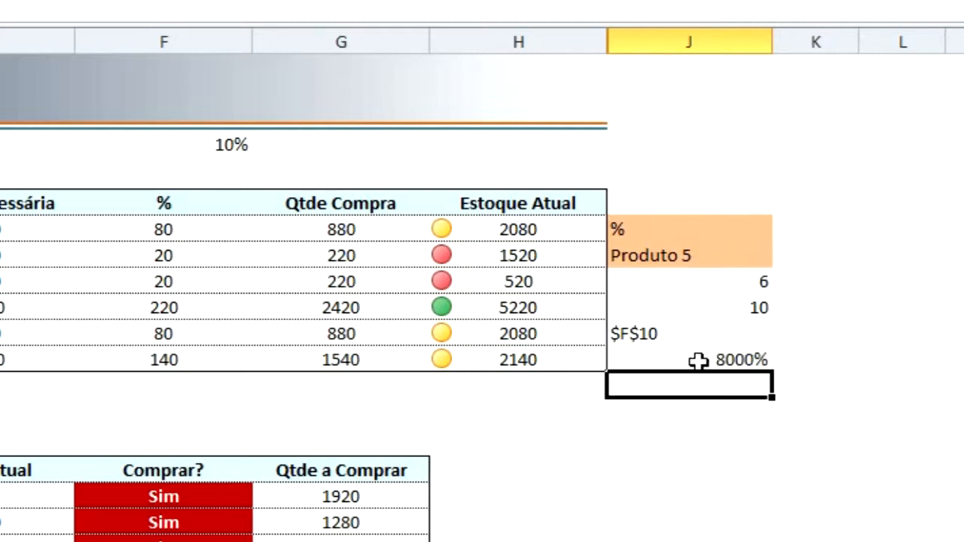
# Change the number format of the INDIRETO result in J11 from percentage to Geral.
pyautogui.click(693, 360)
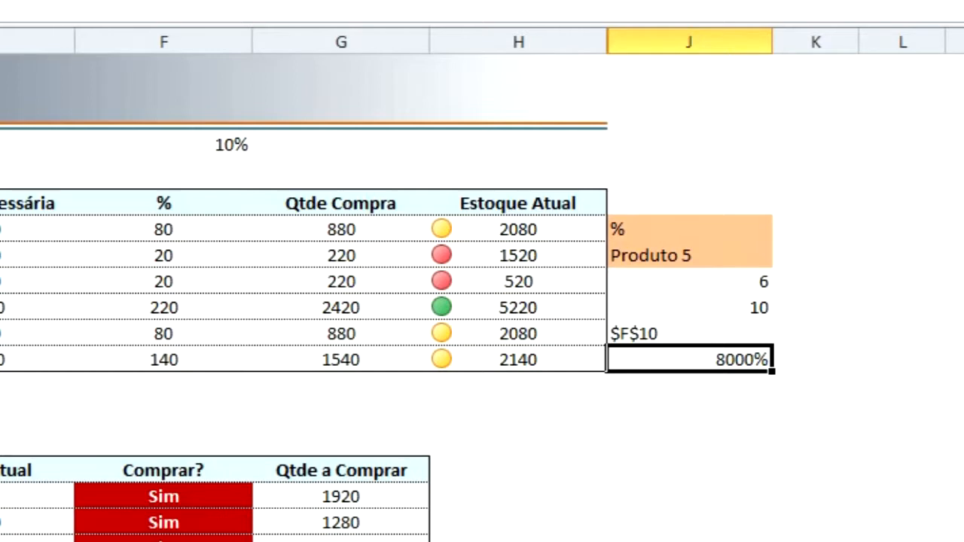
pyautogui.click(252, 1)
pyautogui.click(252, 1)
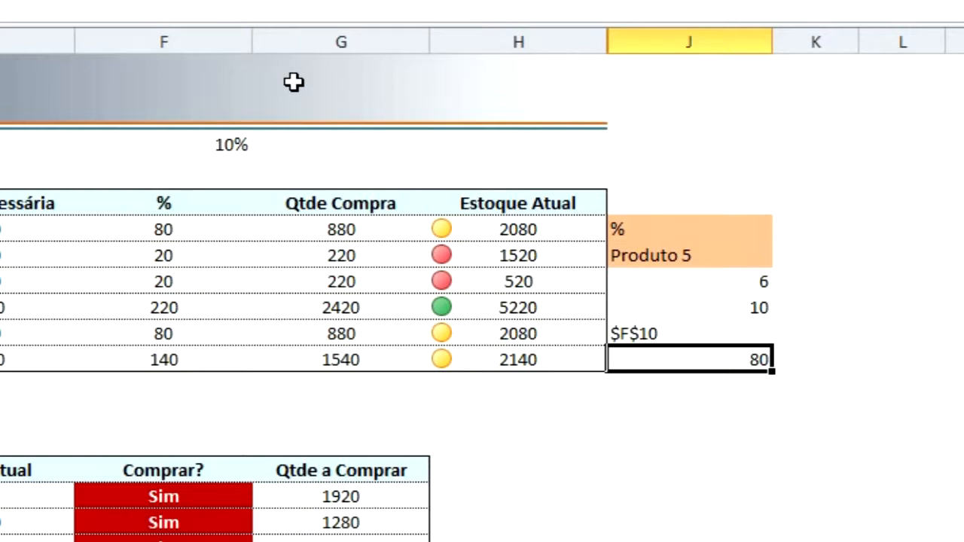
# Choose Estoque Mínimo from the list in J6 and compare the Produto 5 row with the result in J11.
pyautogui.click(691, 259)
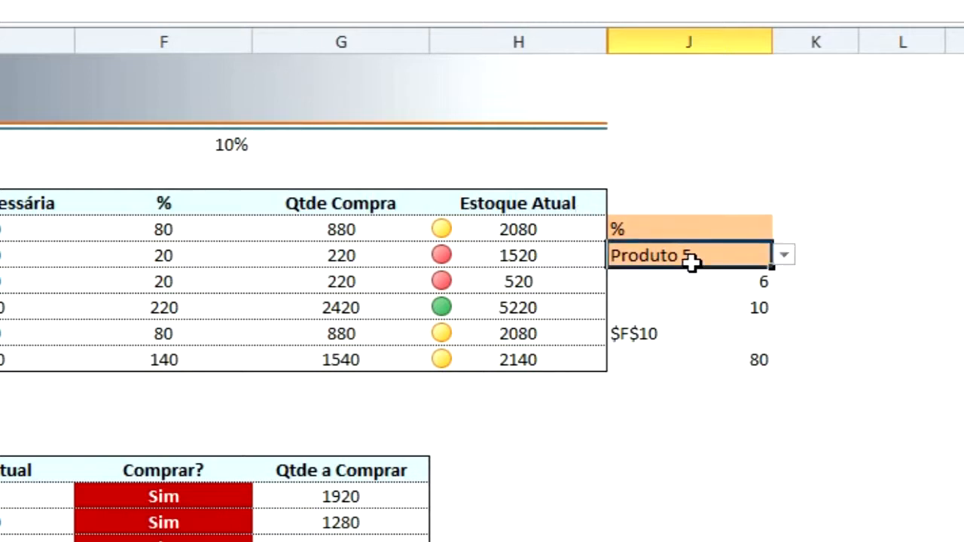
pyautogui.click(698, 231)
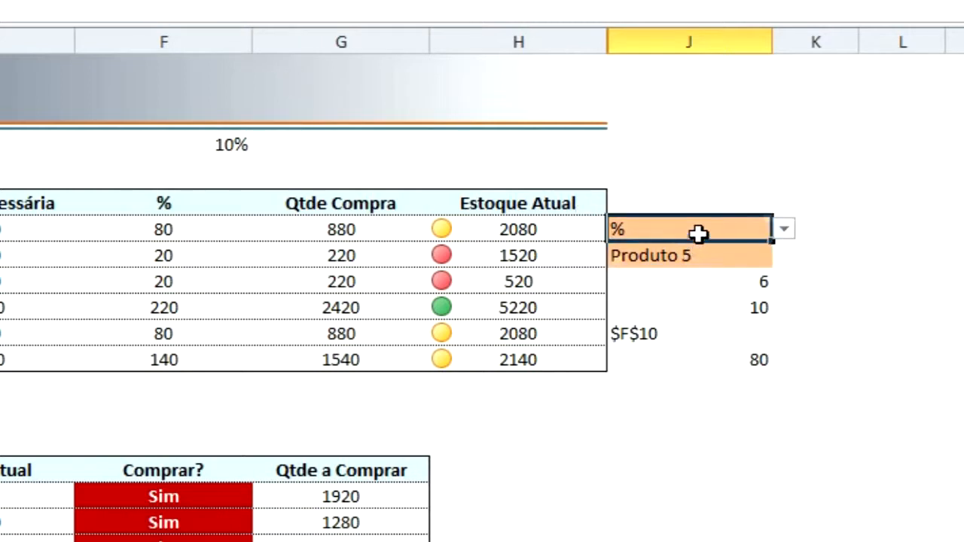
pyautogui.click(784, 228)
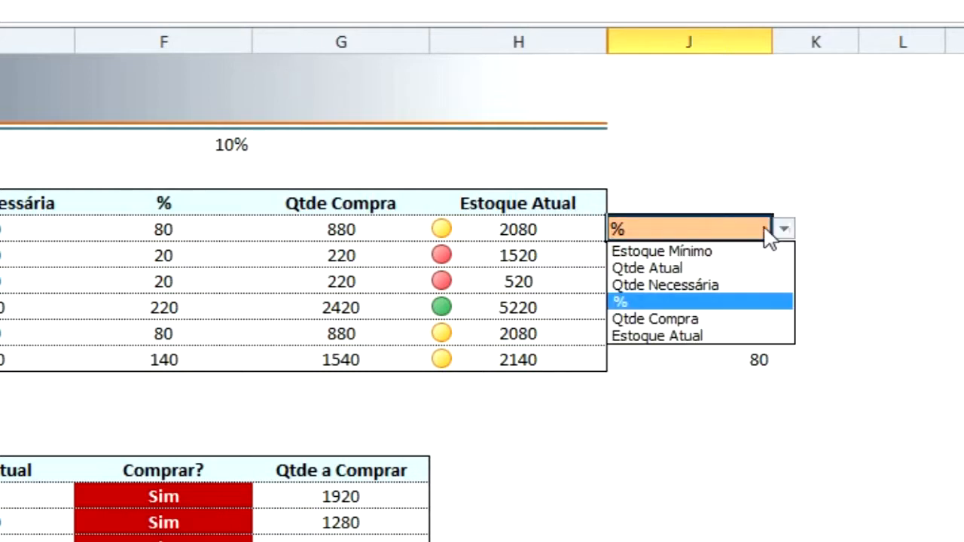
pyautogui.click(674, 253)
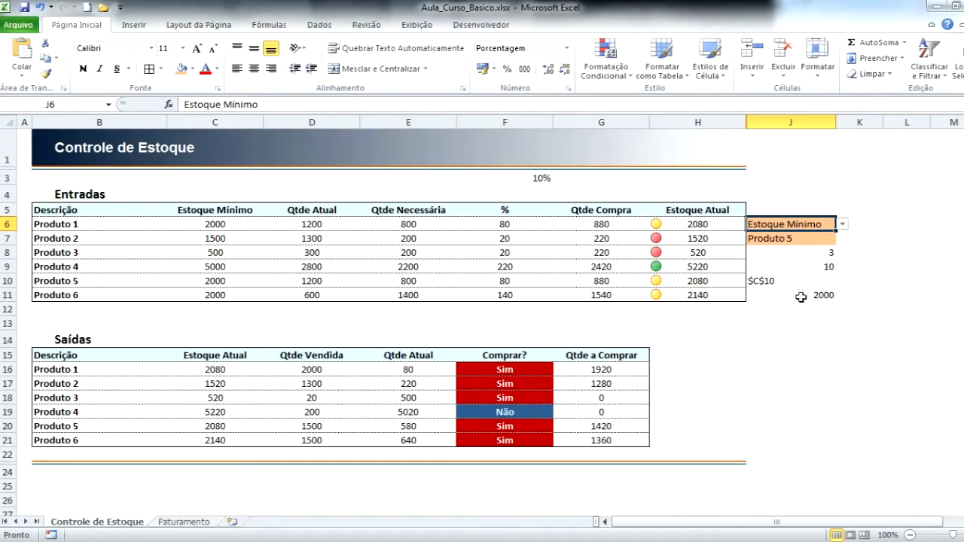
pyautogui.moveTo(75, 282); pyautogui.dragTo(204, 278)
pyautogui.moveTo(80, 282); pyautogui.dragTo(315, 277)
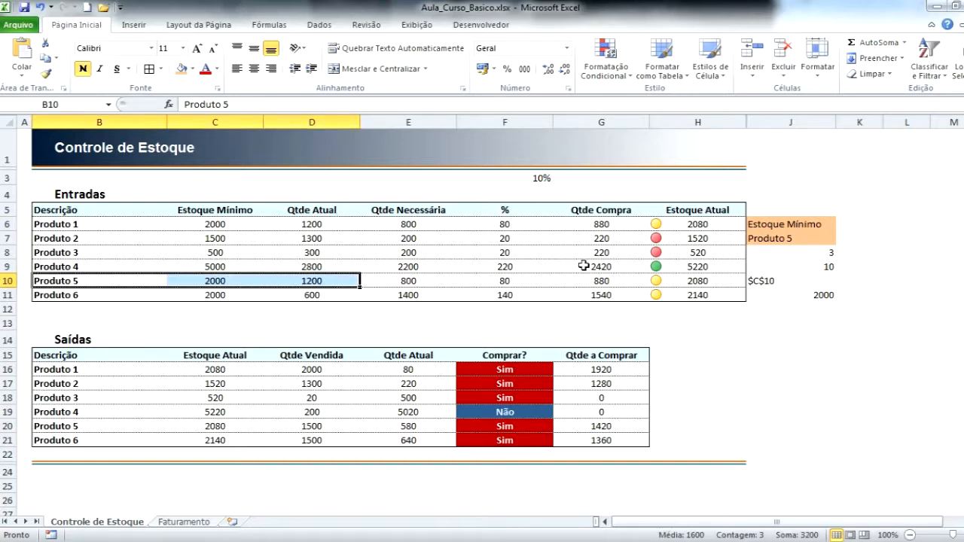
# Choose Qtde Atual as the heading from the list in J6.
pyautogui.click(819, 224)
pyautogui.click(841, 223)
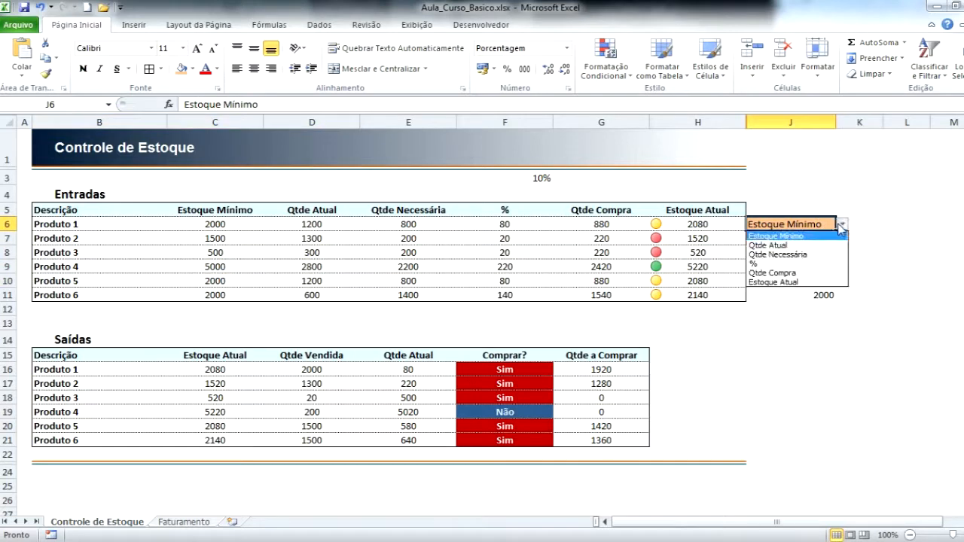
pyautogui.click(805, 245)
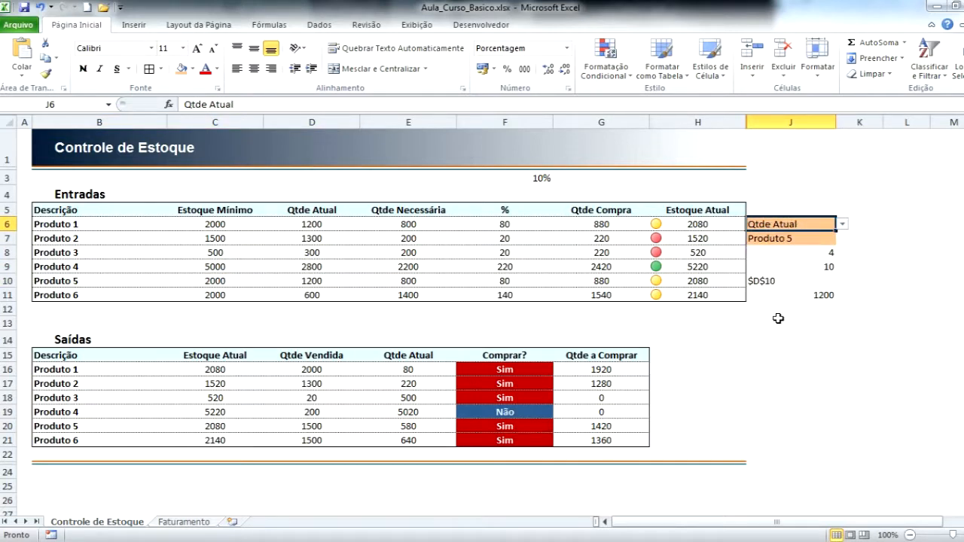
# Review the chain of lookup cells from J7 to J11, comparing the chosen product, the positions, the address and the final result.
pyautogui.click(810, 296)
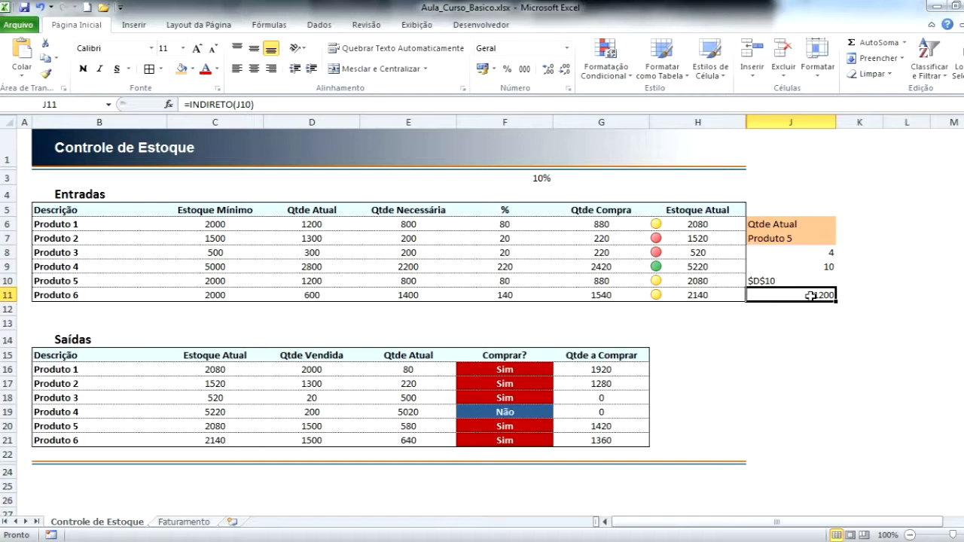
pyautogui.press('Up')
pyautogui.press('Up')
pyautogui.press('Up')
pyautogui.press('Up')
pyautogui.press('Down')
pyautogui.press('Down')
pyautogui.press('Down')
pyautogui.press('Down')
pyautogui.press('Up')
pyautogui.press('Up')
pyautogui.press('Up')
pyautogui.press('Down')
pyautogui.press('Down')
pyautogui.press('Down')
pyautogui.press('Up')
pyautogui.press('Up')
pyautogui.press('Up')
pyautogui.press('Down')
pyautogui.press('Down')
pyautogui.press('Down')
pyautogui.press('Up')
pyautogui.press('Up')
pyautogui.press('Up')
pyautogui.press('Up')
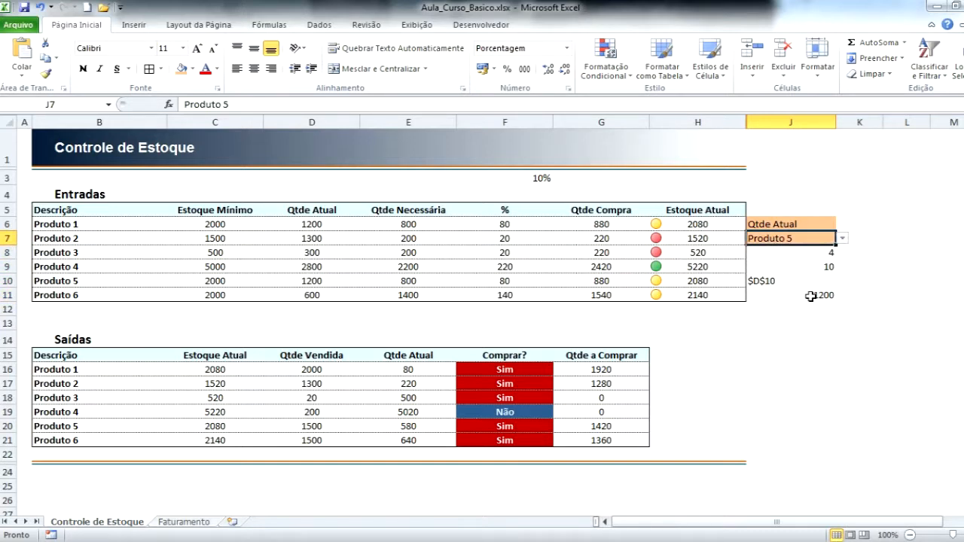
pyautogui.press('Right')
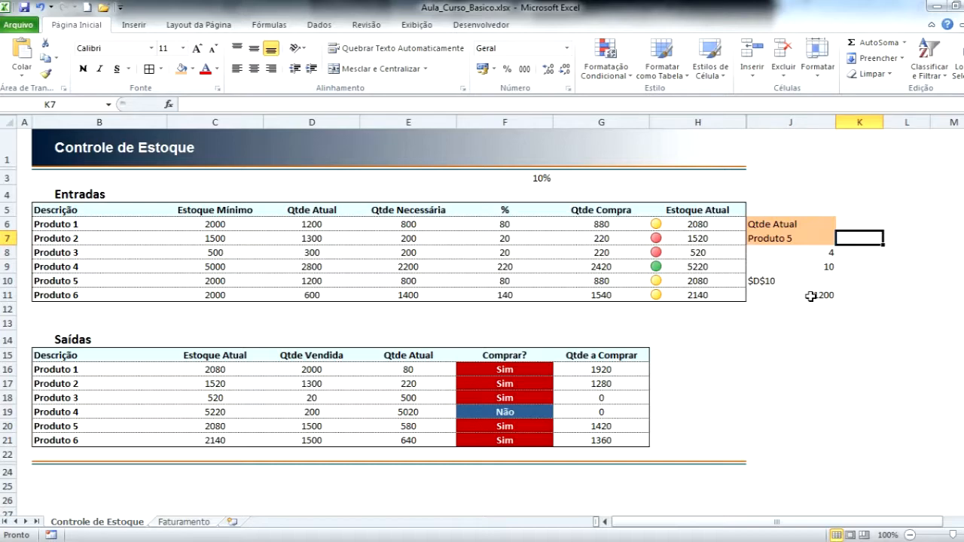
pyautogui.press('Left')
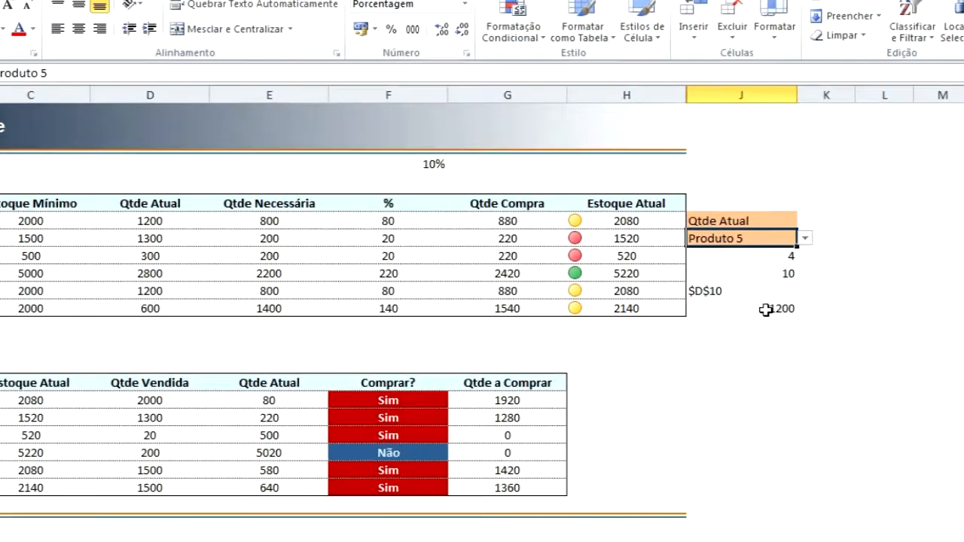
pyautogui.press('Right')
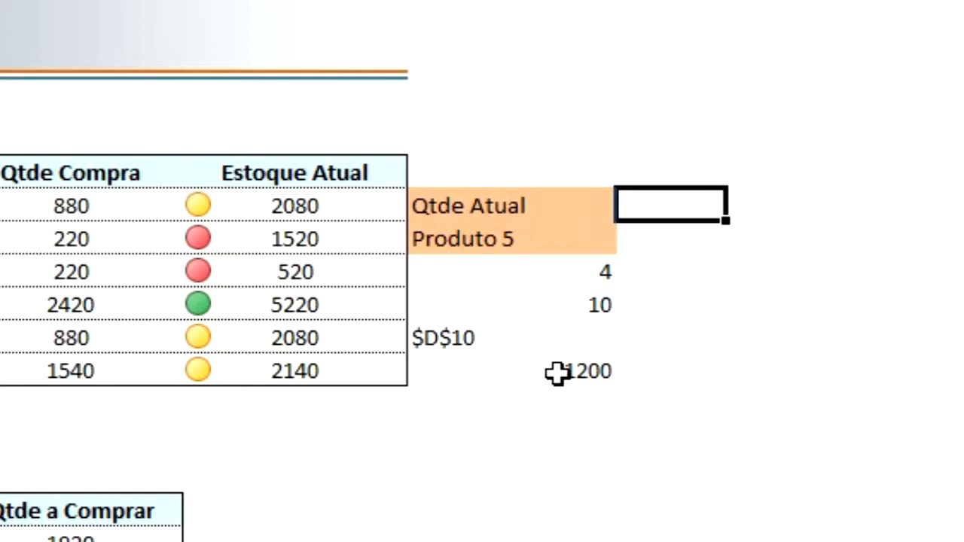
# Copy the formula =INDIRETO(J10) from J11 and paste it unchanged into K6.
pyautogui.click(557, 371)
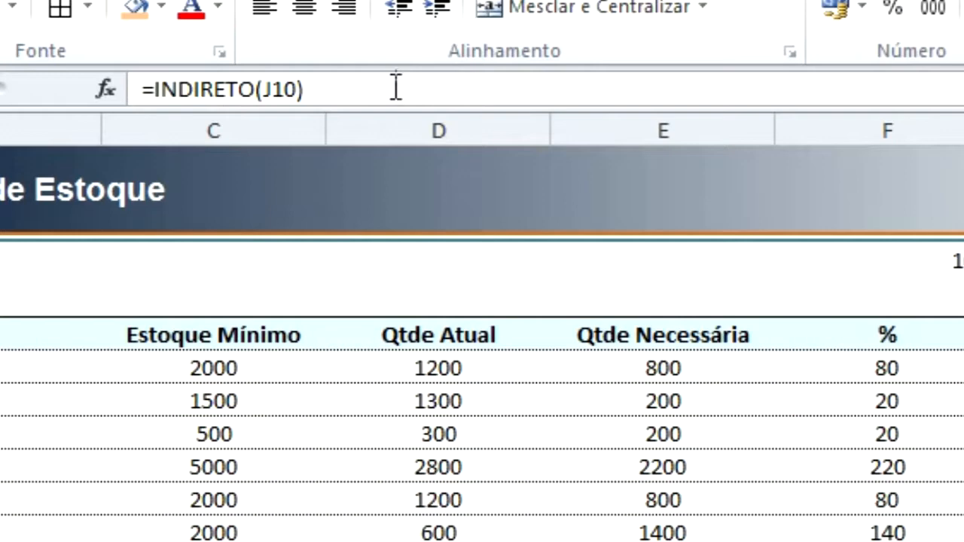
pyautogui.moveTo(395, 88); pyautogui.dragTo(143, 88)
pyautogui.hotkey('ctrl', 'c')
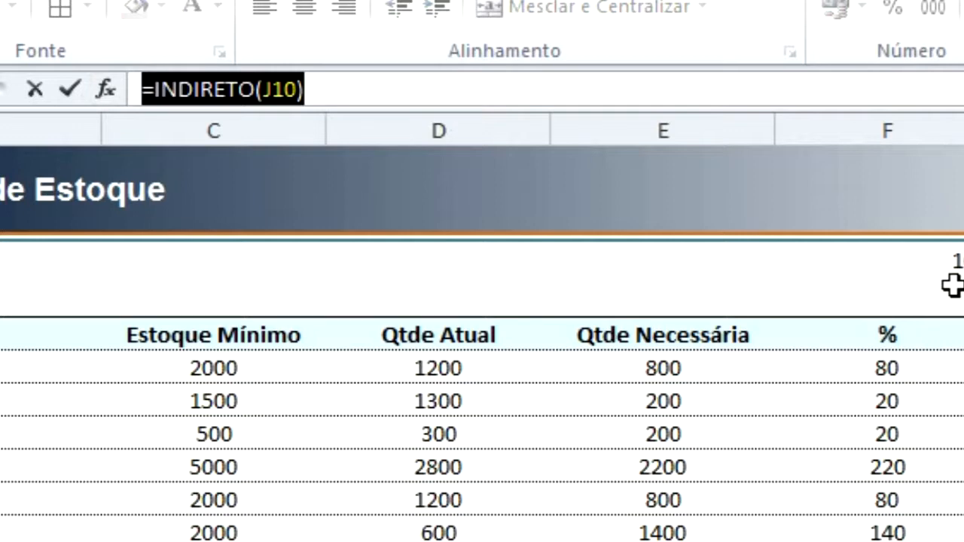
pyautogui.press('Escape')
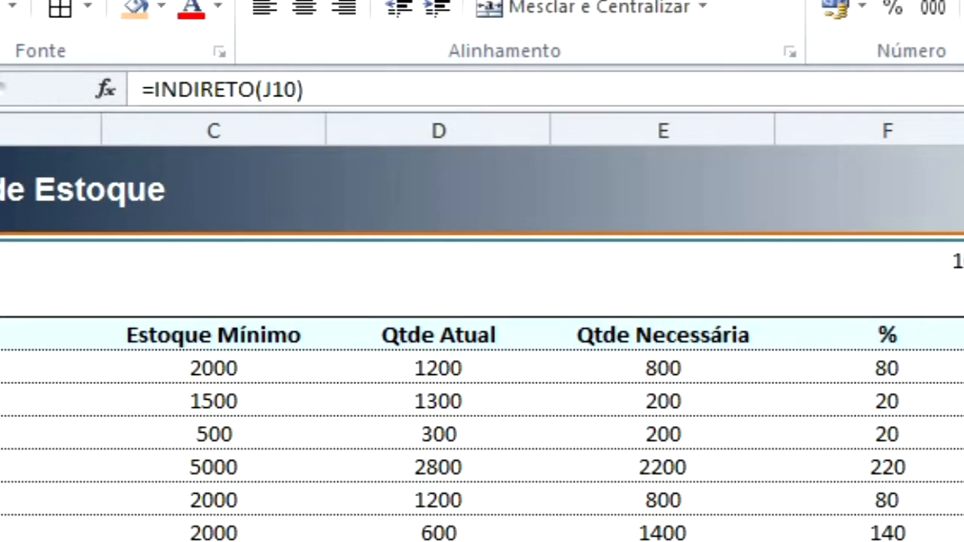
pyautogui.click(893, 241)
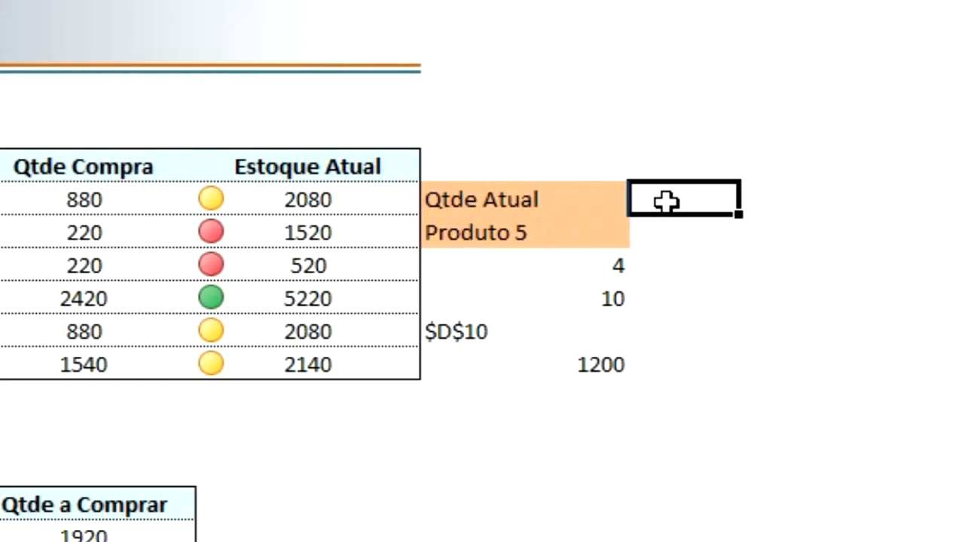
pyautogui.doubleClick(666, 201)
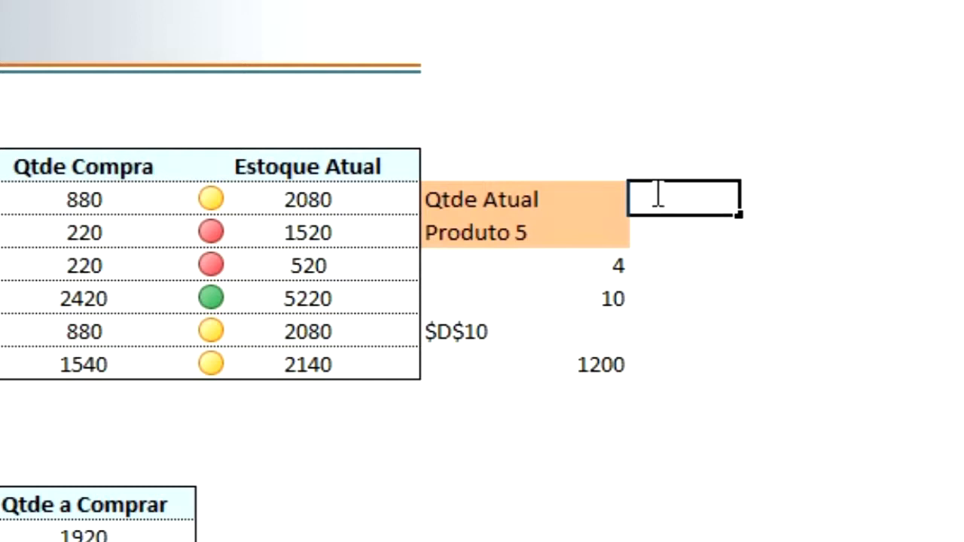
pyautogui.hotkey('ctrl', 'v')
pyautogui.press('Return')
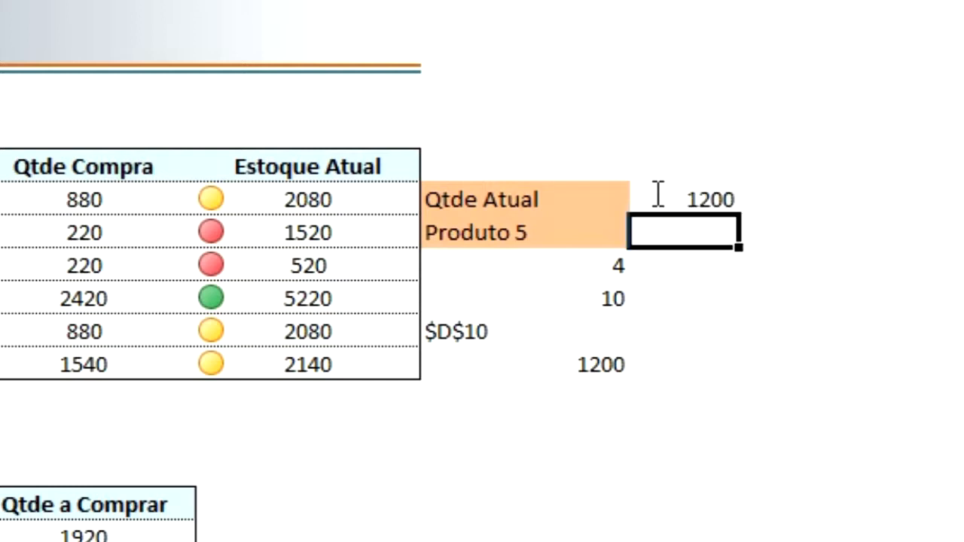
# Check the formula in K6 against the address cell J10 that it references.
pyautogui.click(674, 198)
pyautogui.click(462, 327)
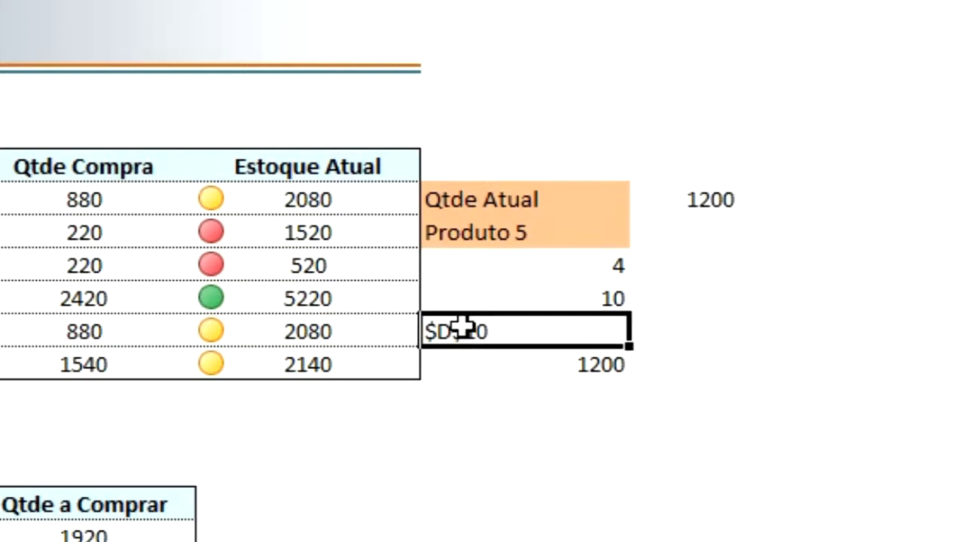
pyautogui.click(711, 205)
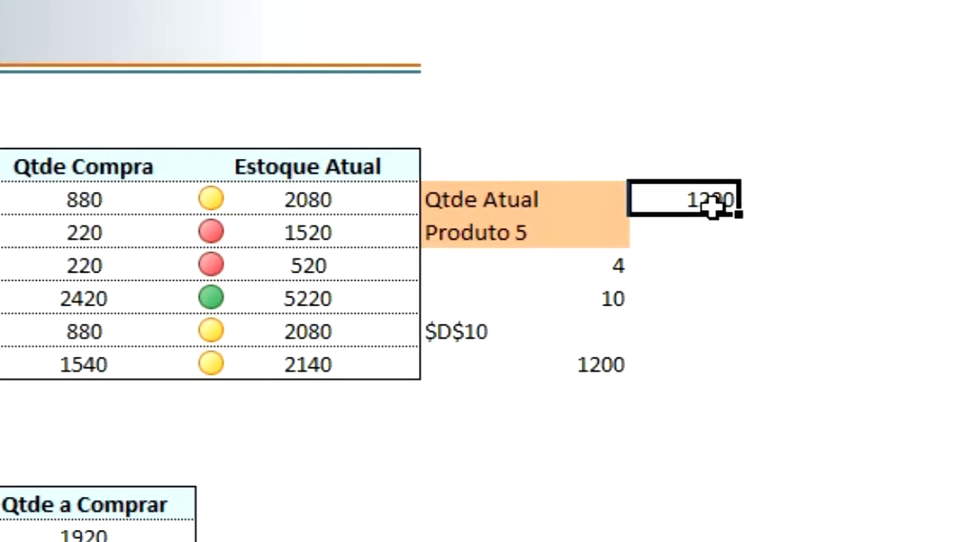
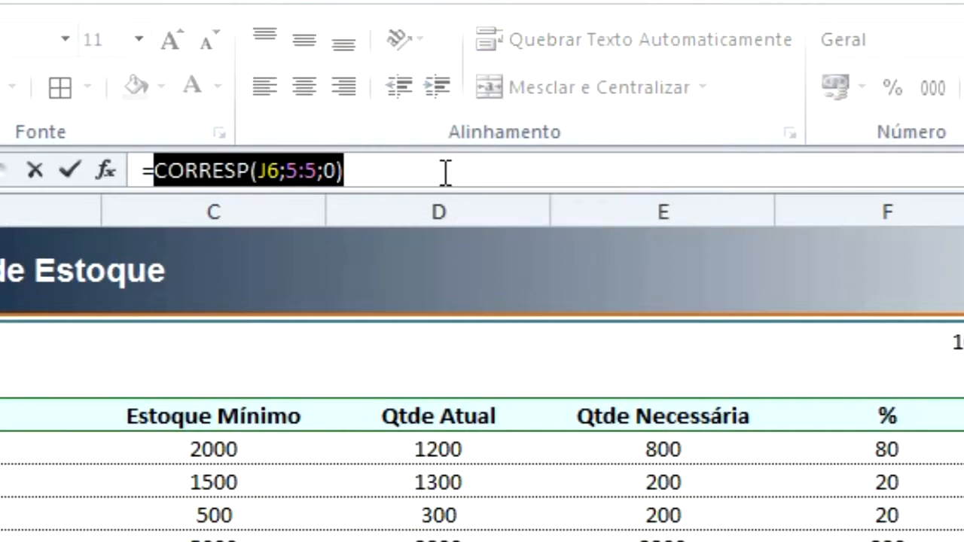
# Replace the J8 reference in K6 with the copied CORRESP(J6;5:5;0), giving =INDIRETO(ENDEREÇO(CORRESP(J7;B:B;0);CORRESP(J6;5:5;0))).
pyautogui.press('Return')
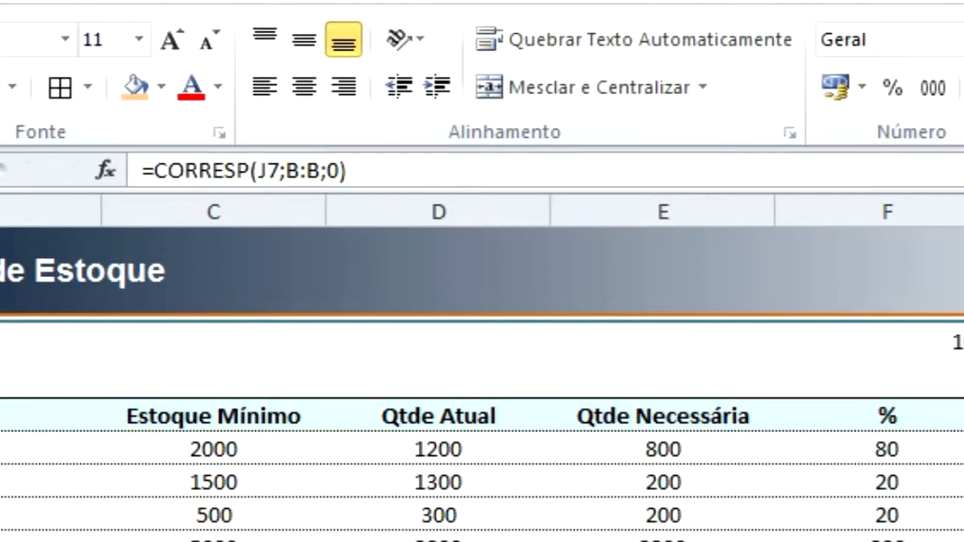
pyautogui.press('Down')
pyautogui.click(605, 172)
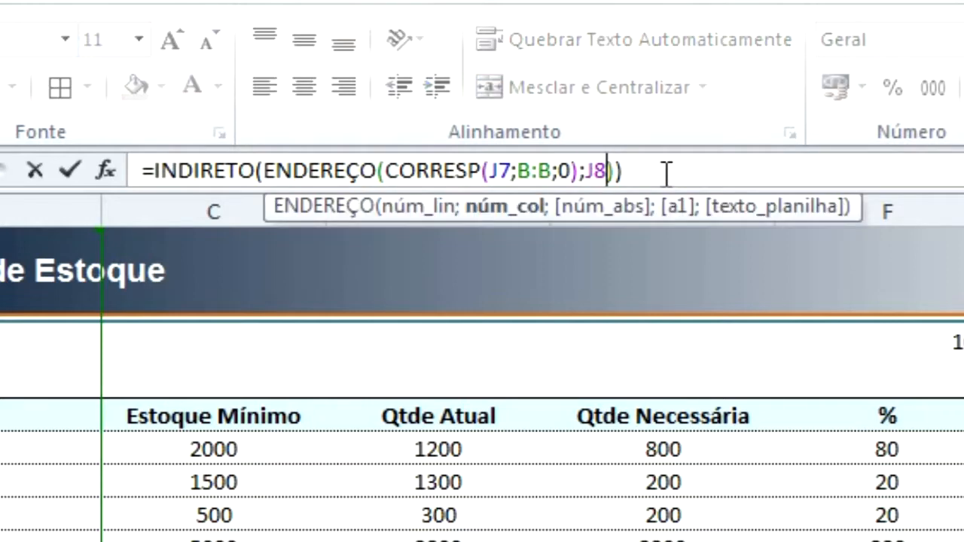
pyautogui.press('BackSpace')
pyautogui.press('BackSpace')
pyautogui.write('CORRESP(J6;5:5;0)')
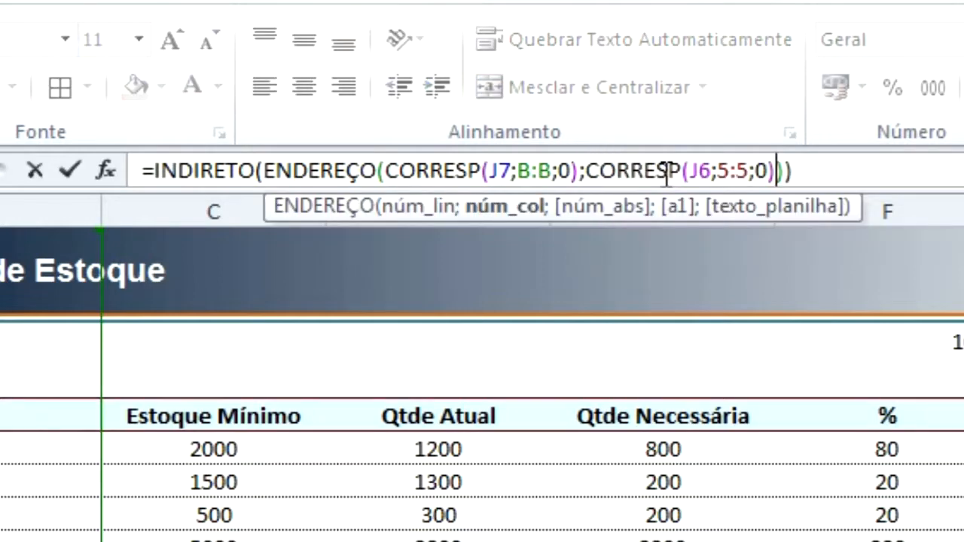
pyautogui.press('Return')
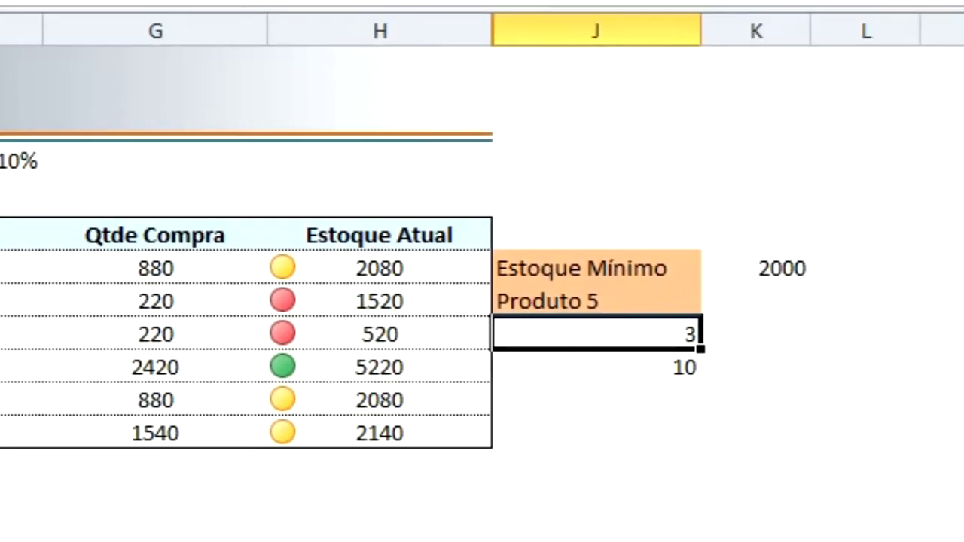
# Clear the leftover helper formulas below the chosen product in column J and go back to the formula in K6.
pyautogui.hotkey('shift', 'Down')
pyautogui.press('Delete')
pyautogui.press('Up')
pyautogui.press('Up')
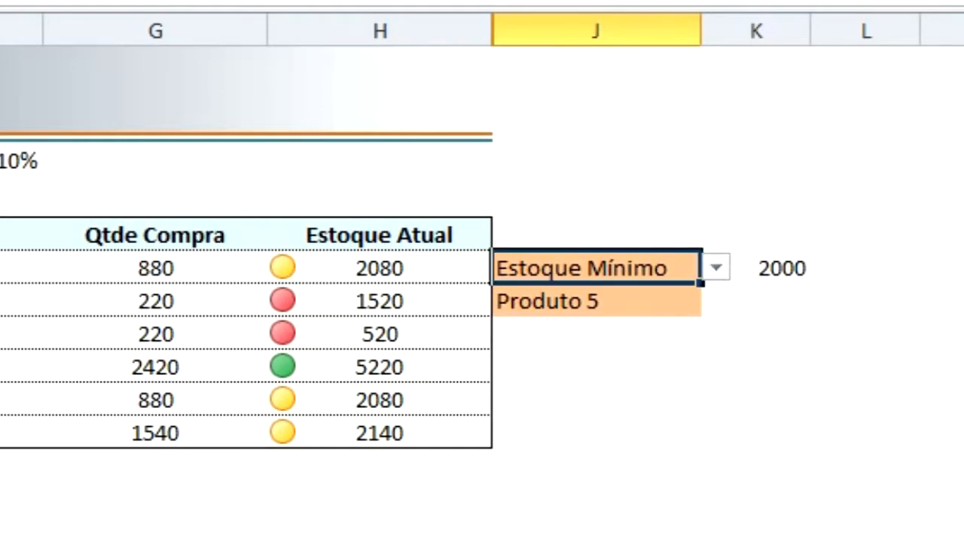
pyautogui.press('Right')
pyautogui.press('Right')
pyautogui.press('Left')
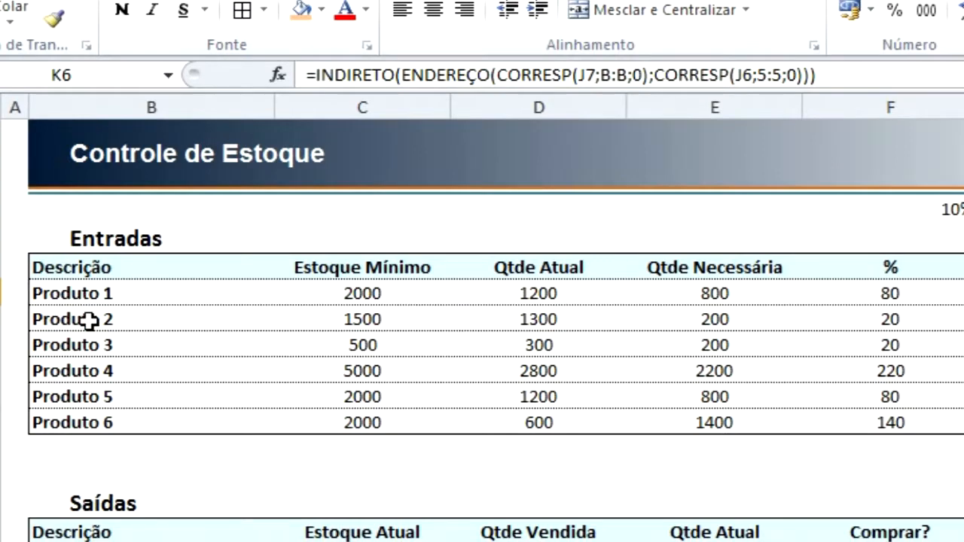
# Trace the Produto 2 row of Entradas across to Qtde Necessária and choose Produto 2 from the list in J7.
pyautogui.click(211, 324)
pyautogui.moveTo(211, 325); pyautogui.dragTo(693, 323)
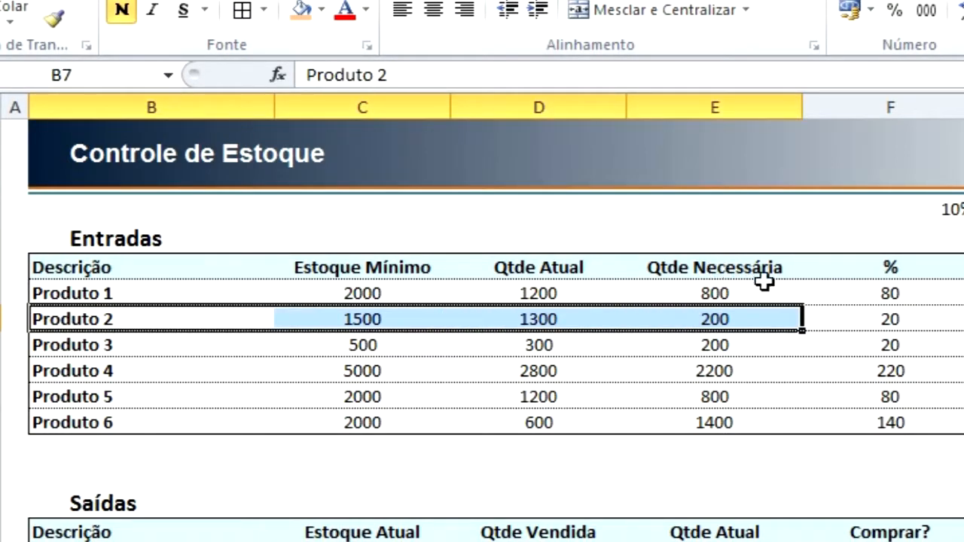
pyautogui.click(963, 293)
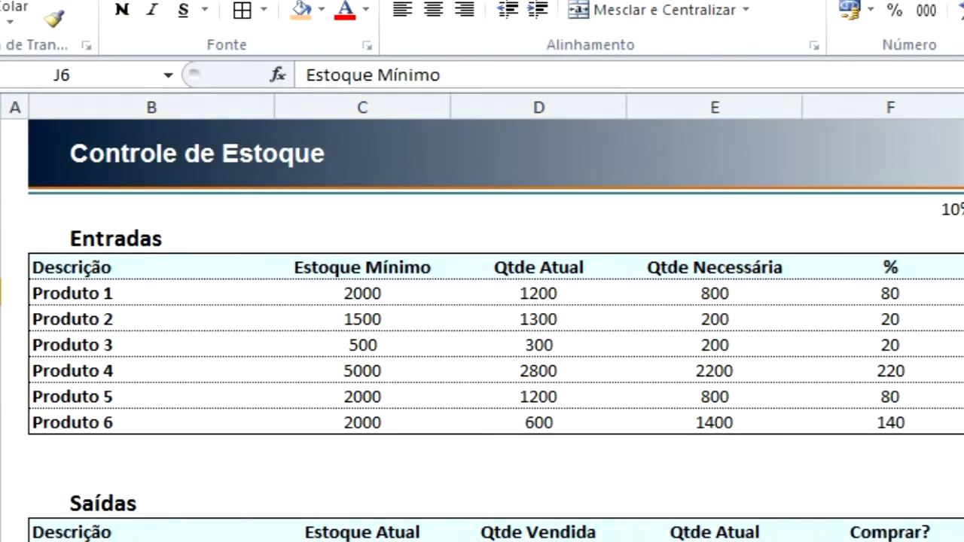
pyautogui.click(929, 333)
pyautogui.click(871, 334)
pyautogui.click(765, 311)
# Choose Qtde Necessária as the heading from the list in J6.
pyautogui.click(847, 309)
pyautogui.click(871, 308)
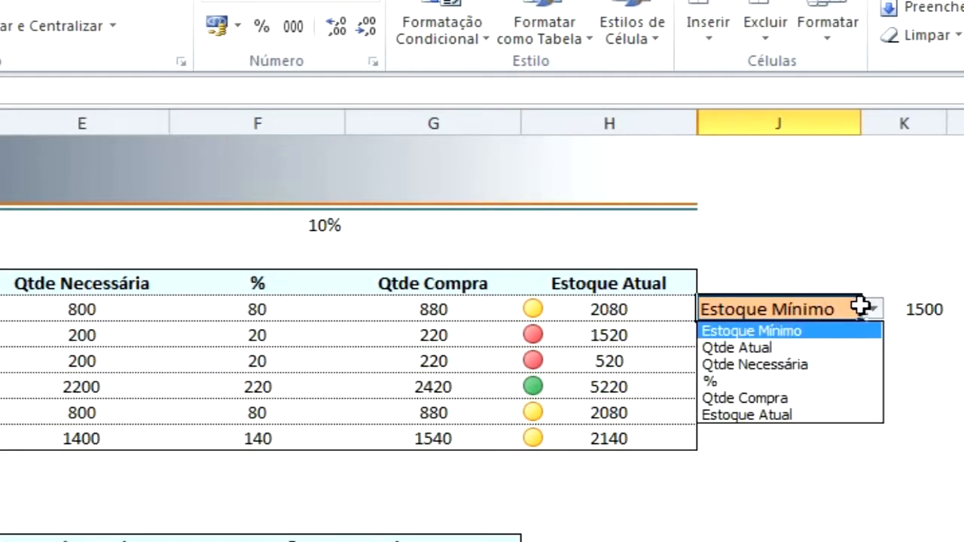
pyautogui.click(783, 364)
# Compare the result in K6 with the Entradas cell where the Produto 2 row meets the Qtde Necessária column.
pyautogui.click(917, 309)
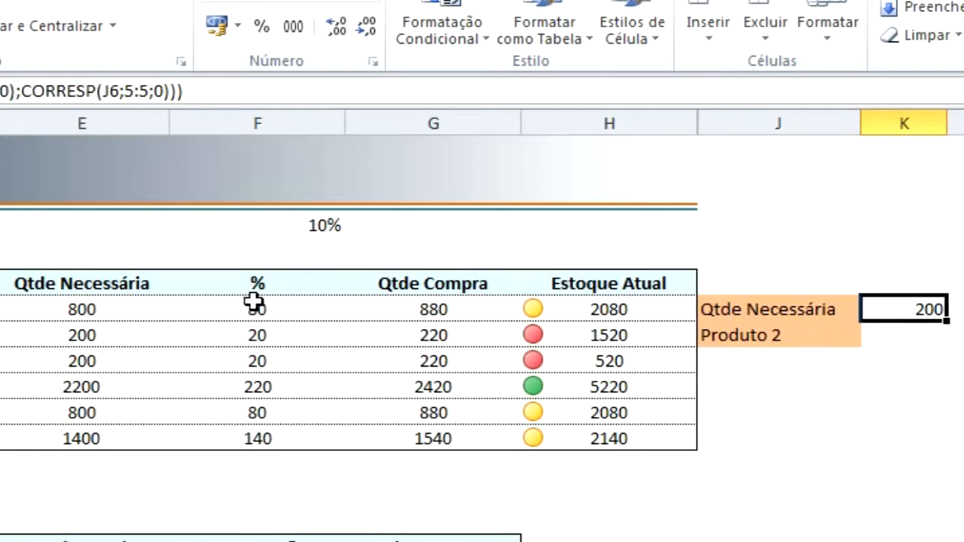
pyautogui.click(81, 335)
pyautogui.moveTo(0, 335); pyautogui.dragTo(34, 337)
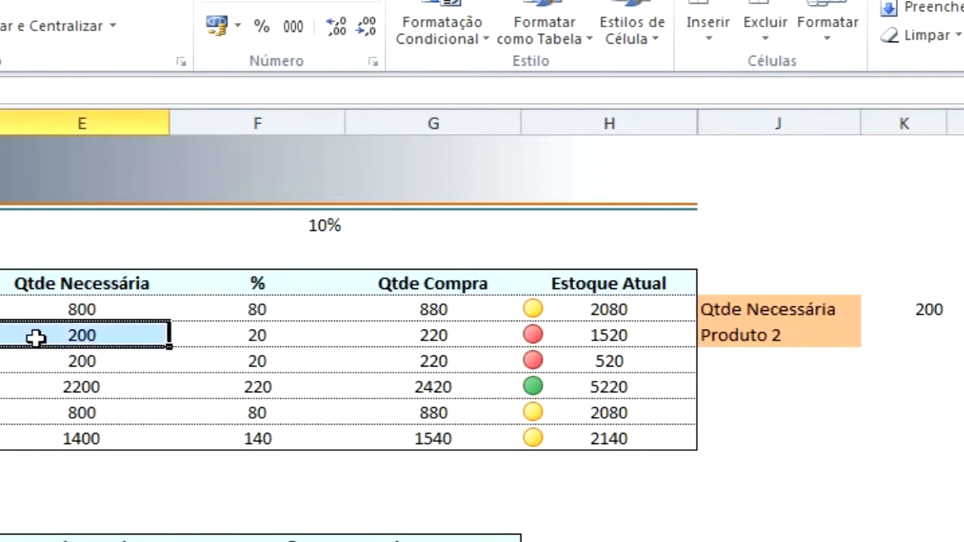
pyautogui.moveTo(87, 284); pyautogui.dragTo(83, 335)
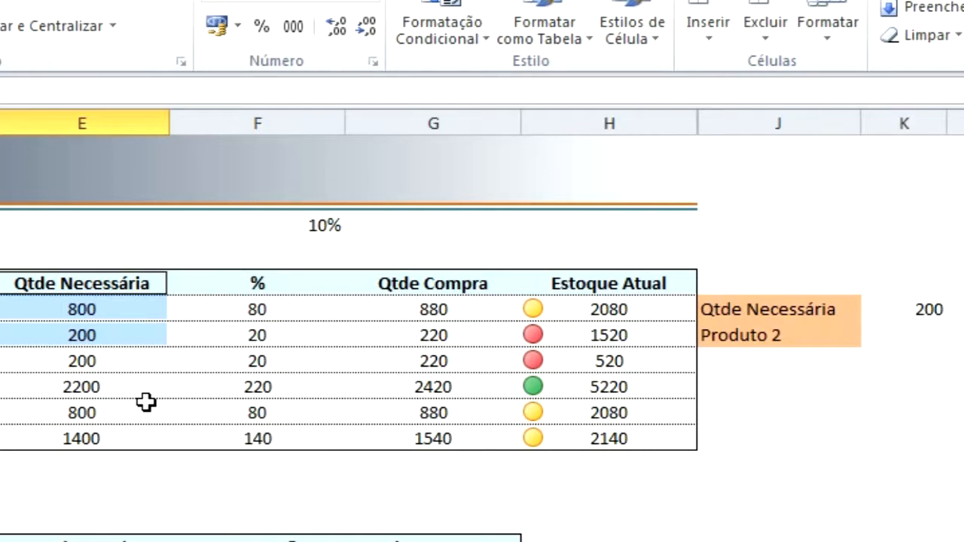
pyautogui.click(900, 315)
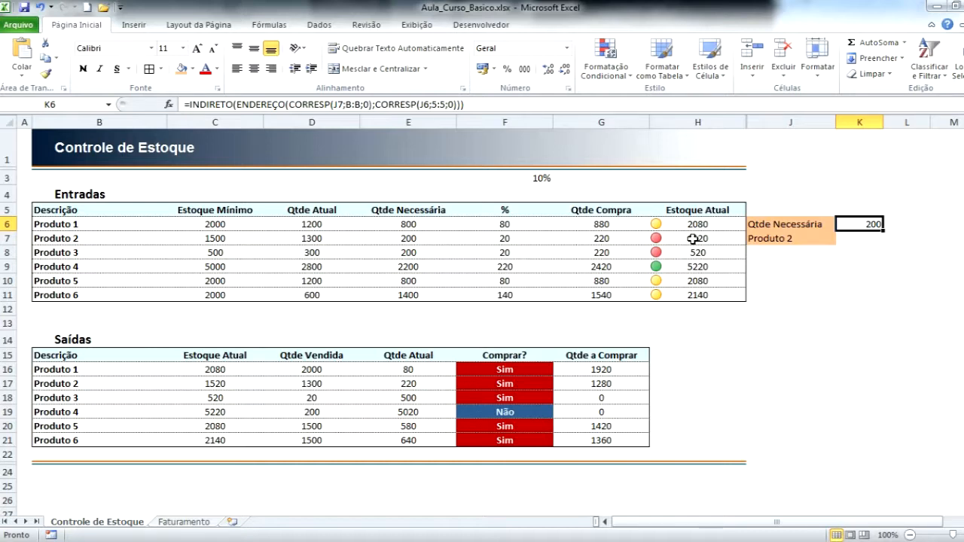
pyautogui.press('Left')
pyautogui.press('Left')
pyautogui.press('Down')
pyautogui.press('Right')
pyautogui.press('Down')
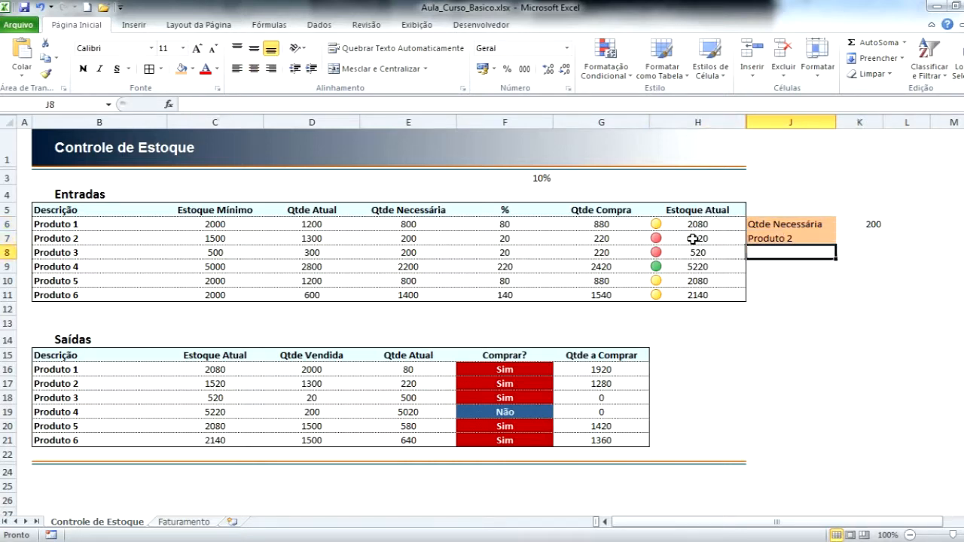
pyautogui.write('=')
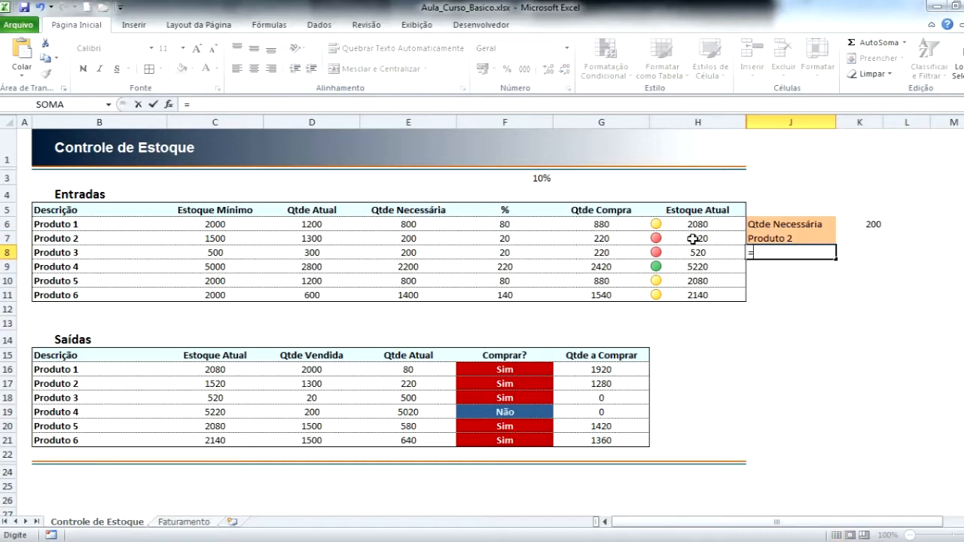
pyautogui.write('corr')
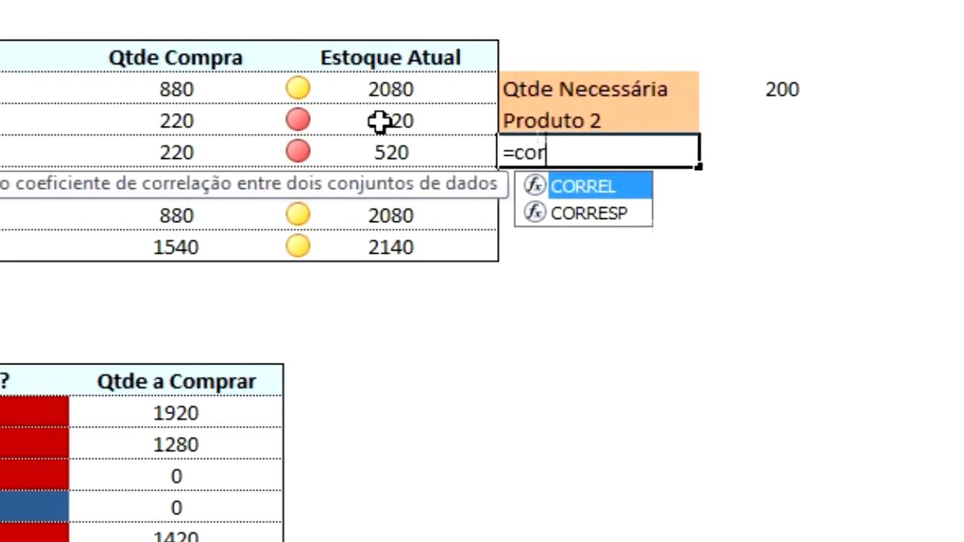
pyautogui.press('BackSpace')
pyautogui.press('BackSpace')
pyautogui.press('BackSpace')
pyautogui.press('BackSpace')
pyautogui.press('BackSpace')
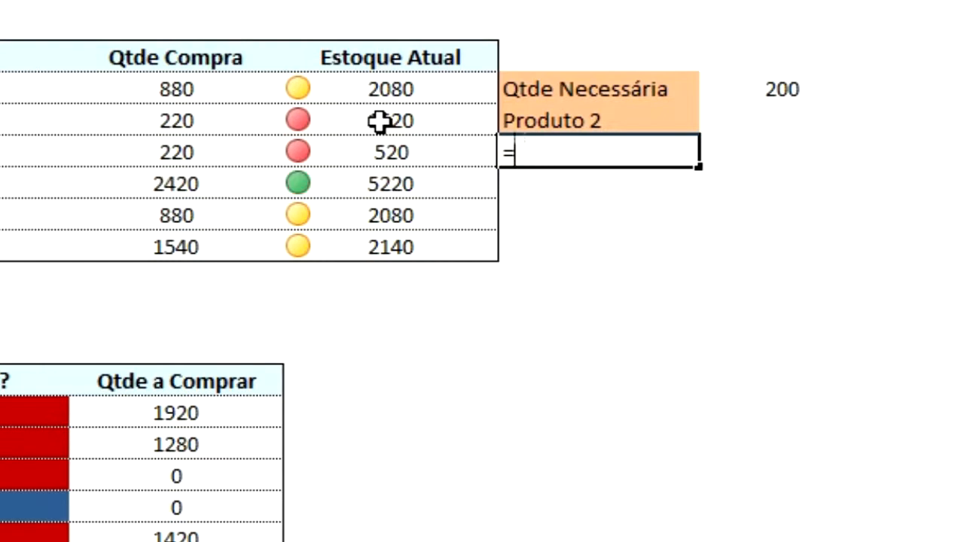
pyautogui.press('Escape')
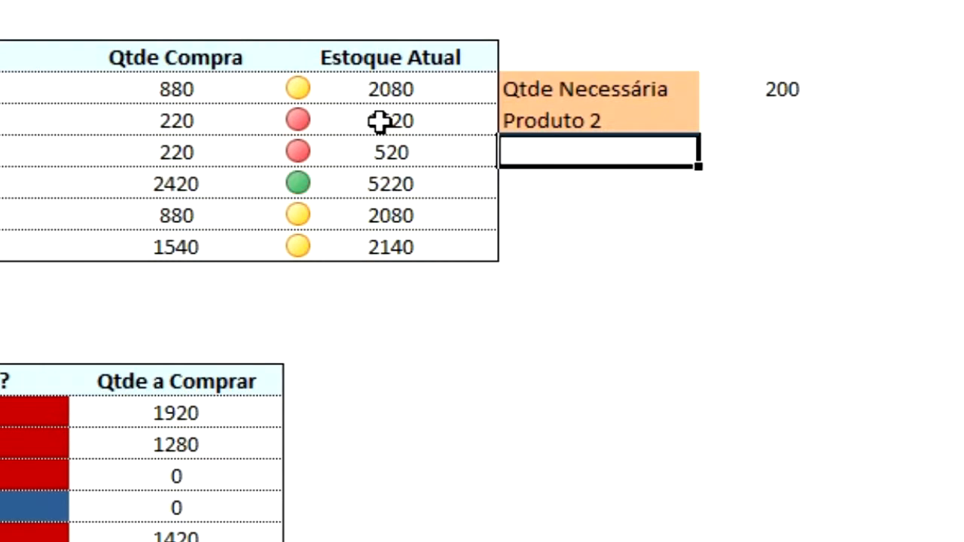
# Enter =CORRESP(J6;5:5;0) in J8 to locate the chosen heading in row 5 with an exact match.
pyautogui.write('=co')
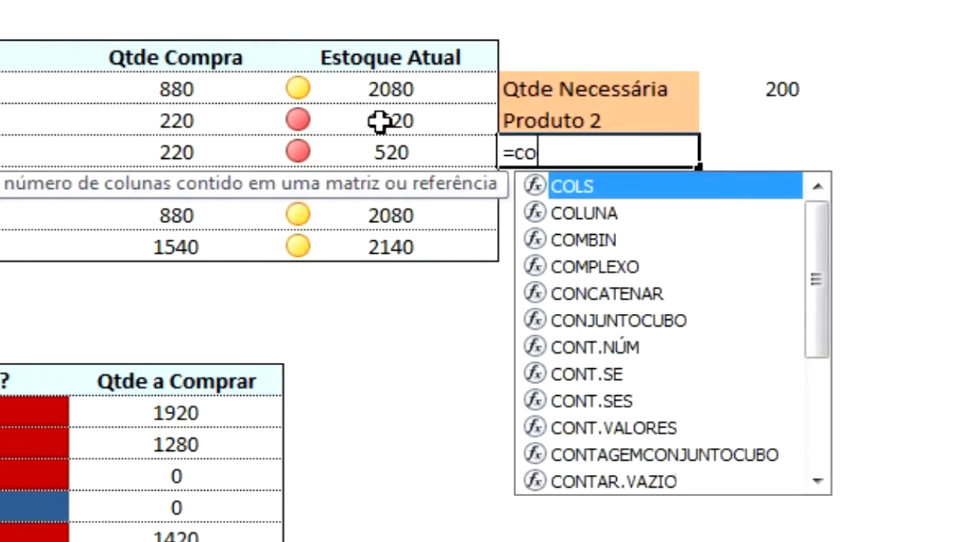
pyautogui.write('rres')
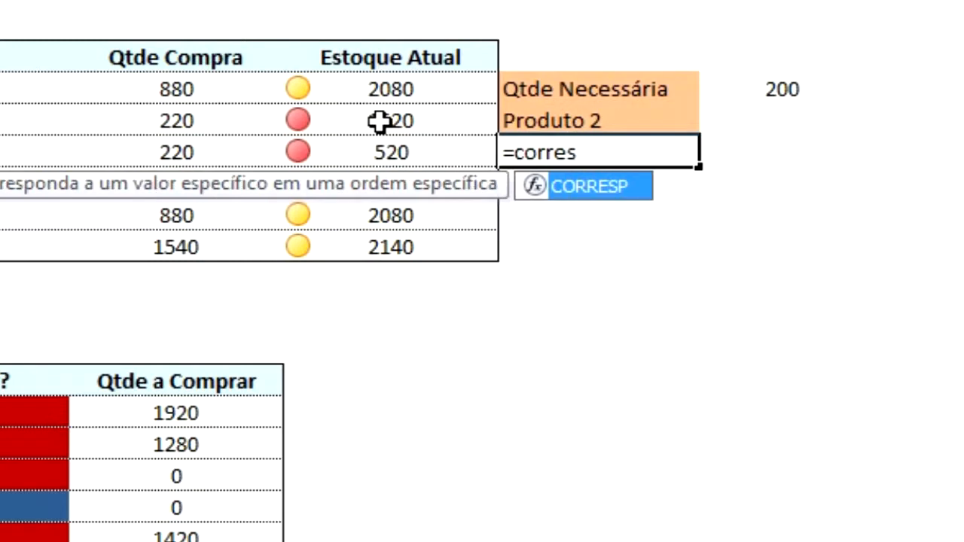
pyautogui.press('Tab')
pyautogui.write('(')
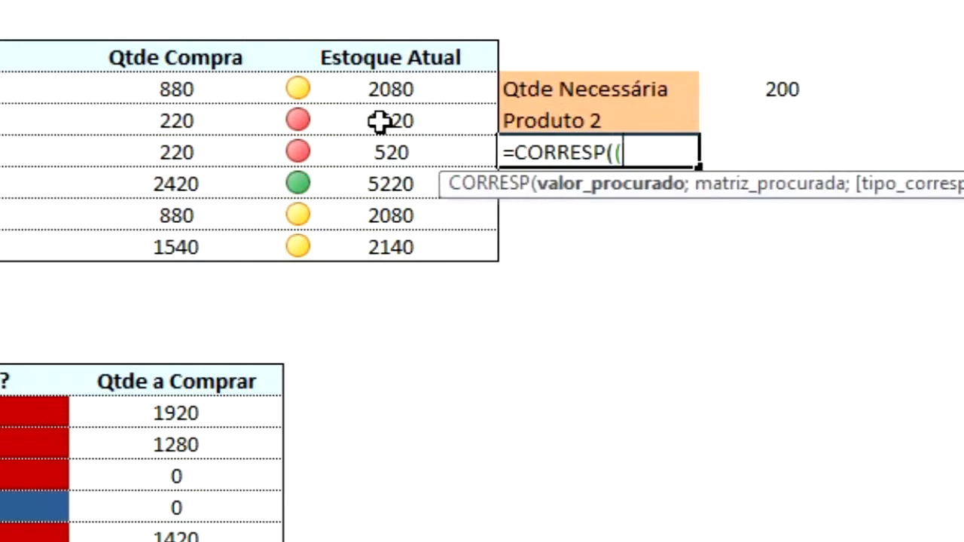
pyautogui.click(0, 57)
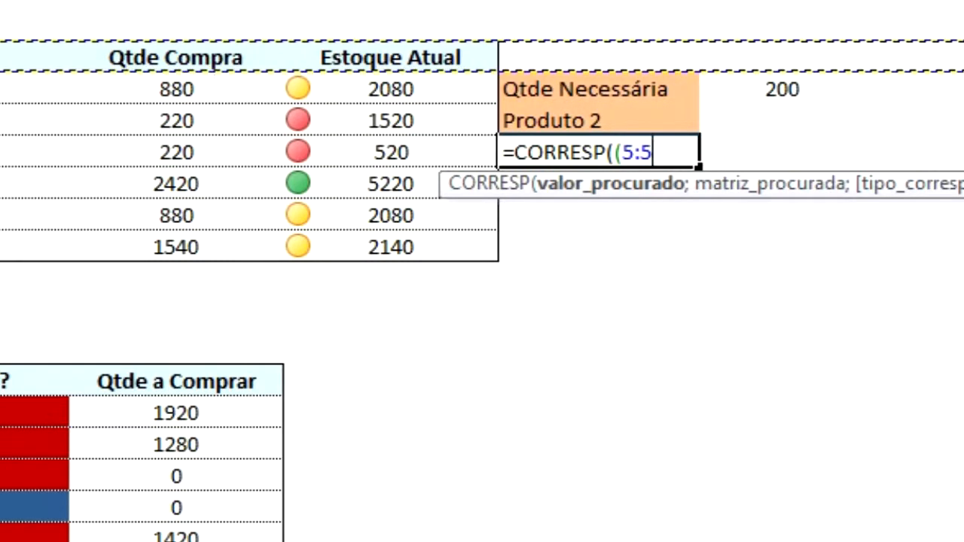
pyautogui.write(';')
pyautogui.press('BackSpace')
pyautogui.press('BackSpace')
pyautogui.press('BackSpace')
pyautogui.press('BackSpace')
pyautogui.press('BackSpace')
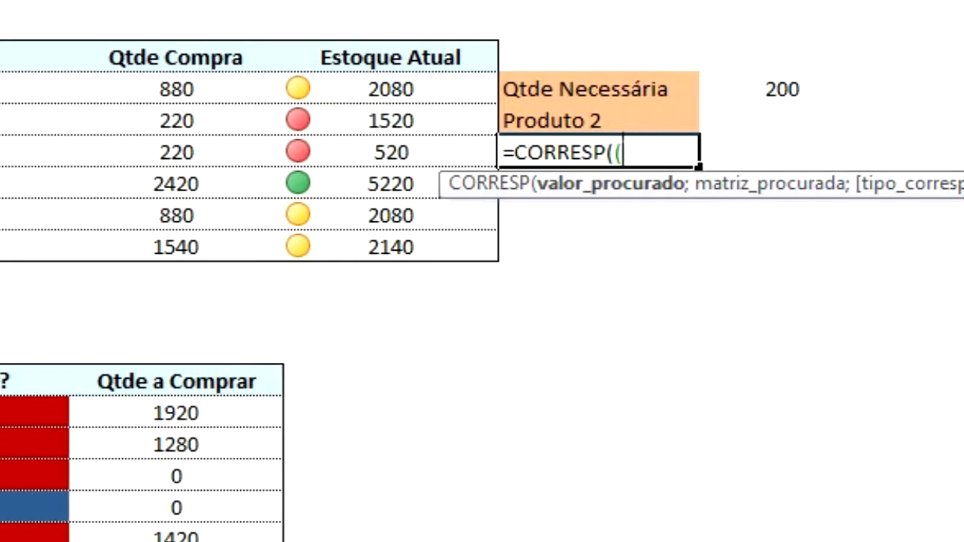
pyautogui.click(560, 88)
pyautogui.write(';')
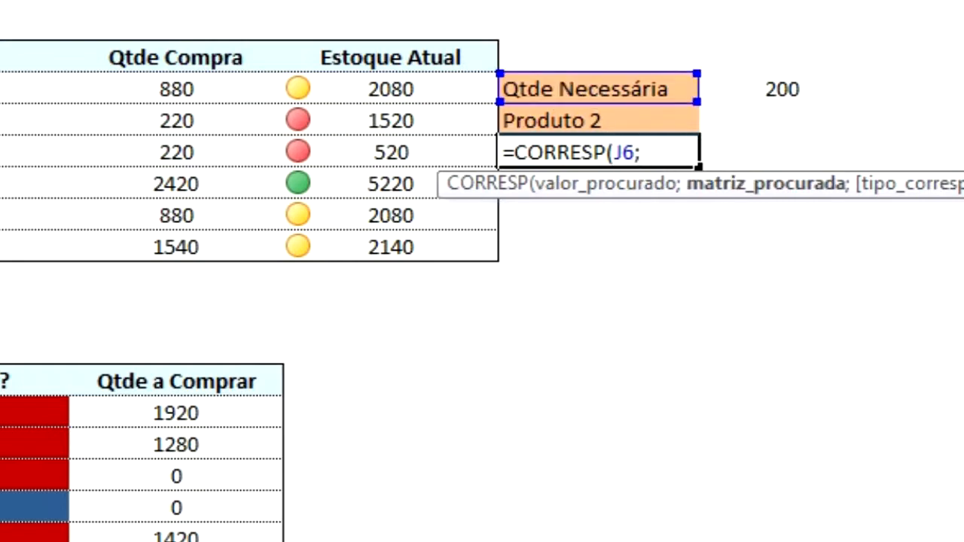
pyautogui.click(1, 56)
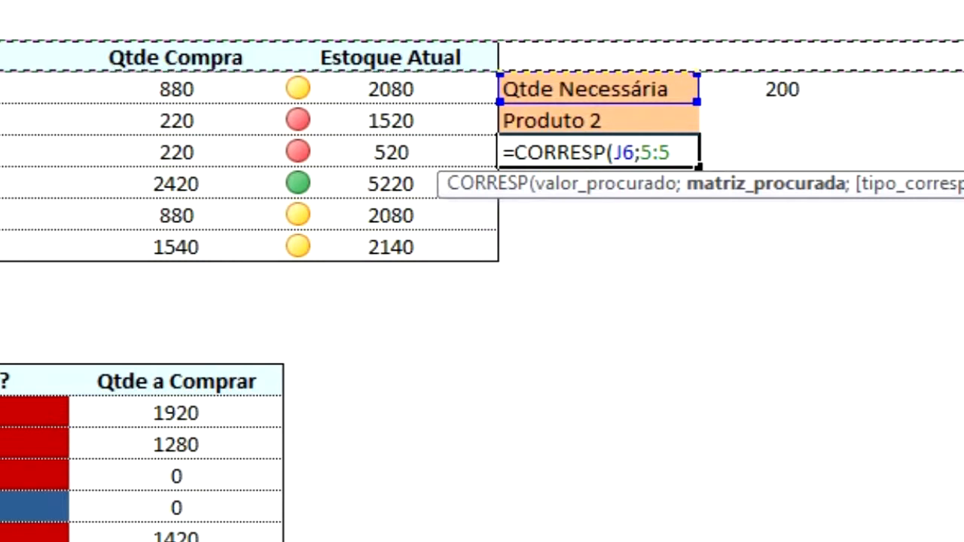
pyautogui.write(';0')
pyautogui.press('Return')
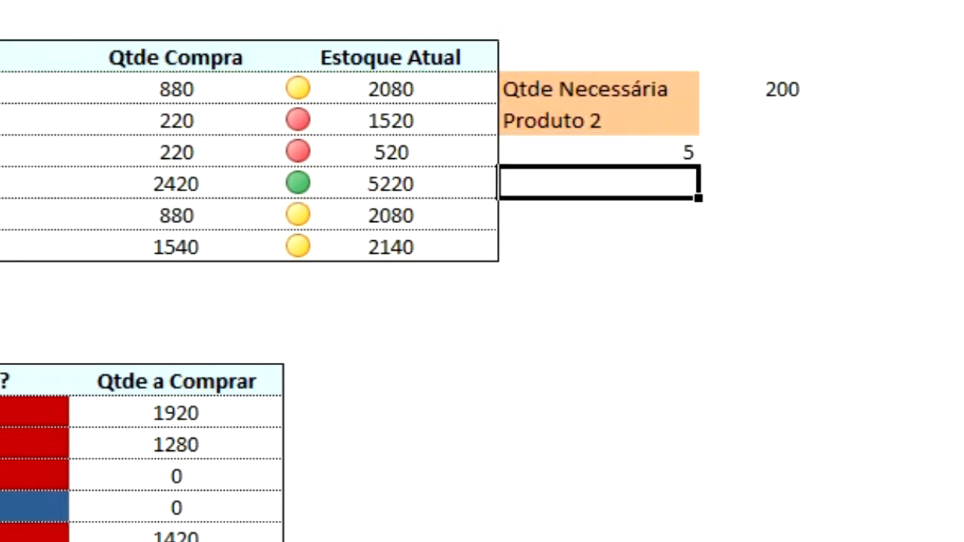
# Enter =CORRESP(J7;B:H;0) in J9 to look for the chosen product with an exact match.
pyautogui.write('=')
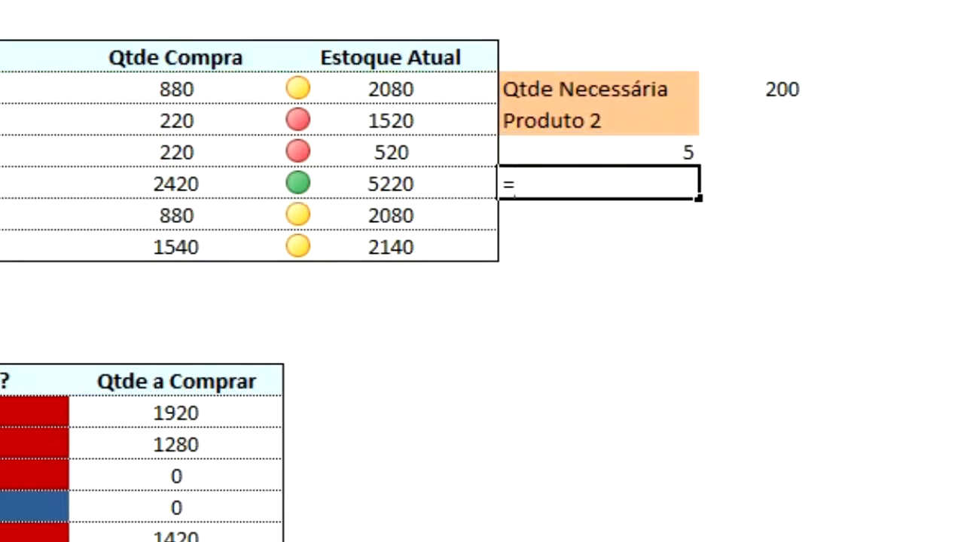
pyautogui.write('corre')
pyautogui.press('Down')
pyautogui.press('Tab')
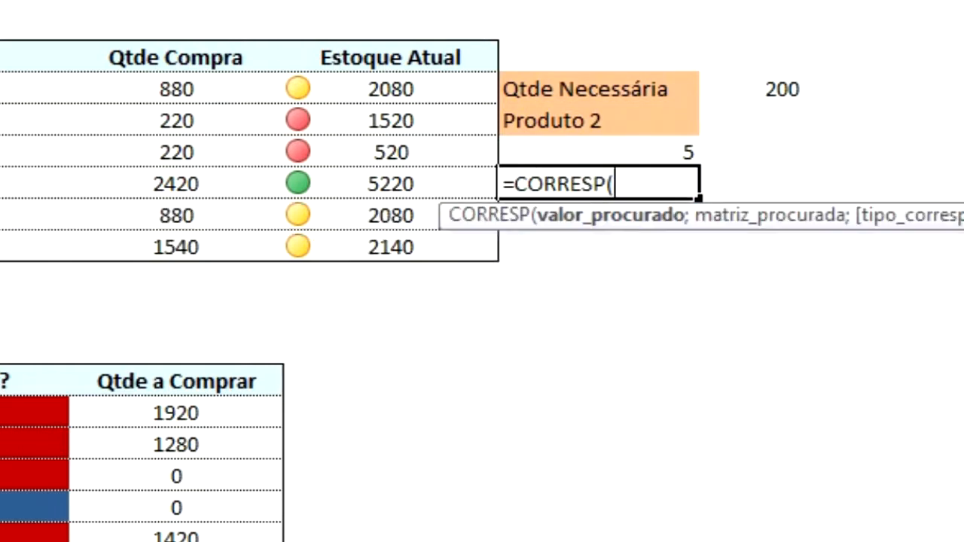
pyautogui.click(542, 130)
pyautogui.write(';')
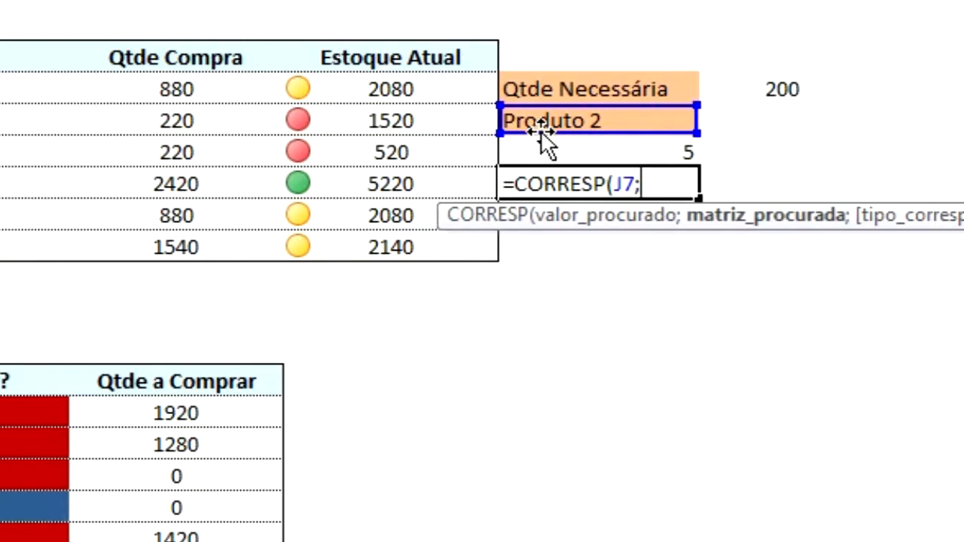
pyautogui.click(3, 3)
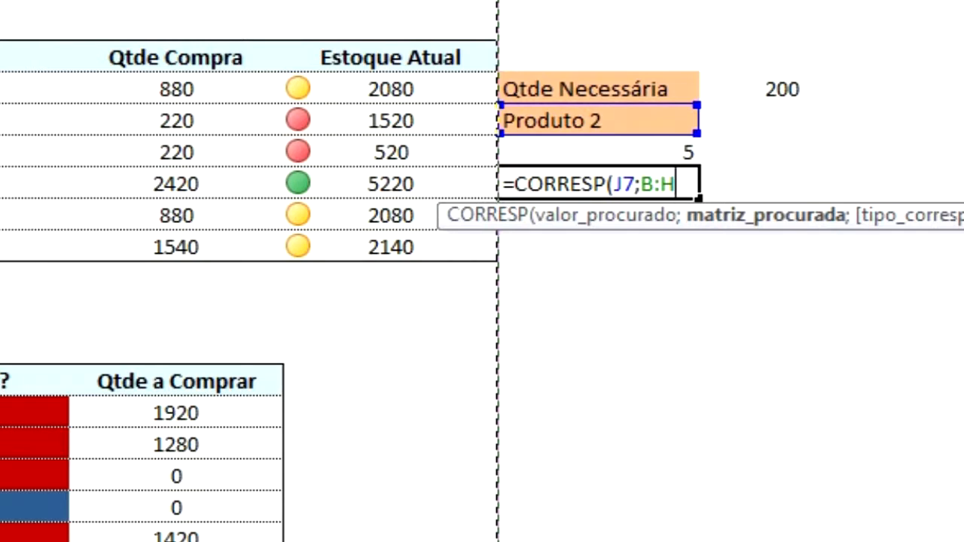
pyautogui.write(';0')
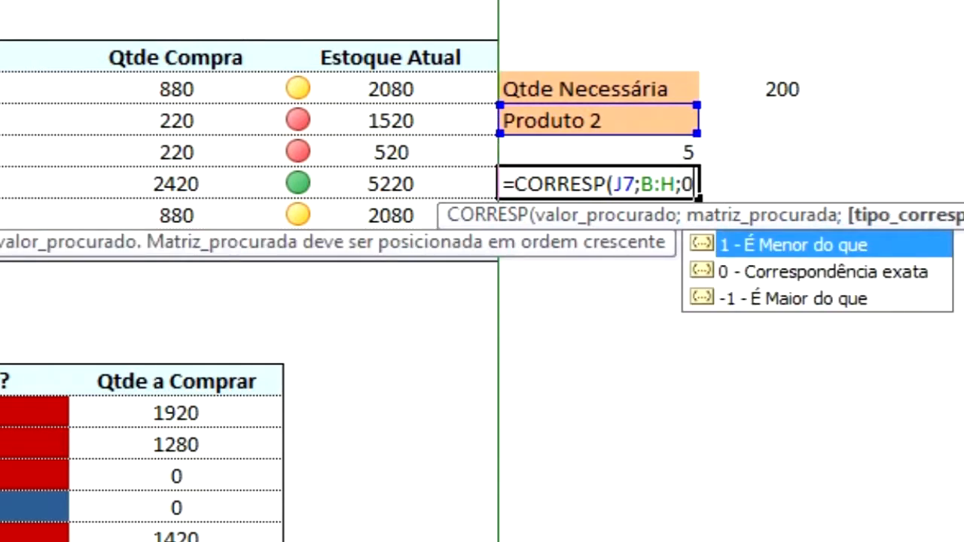
pyautogui.press('Return')
pyautogui.press('Up')
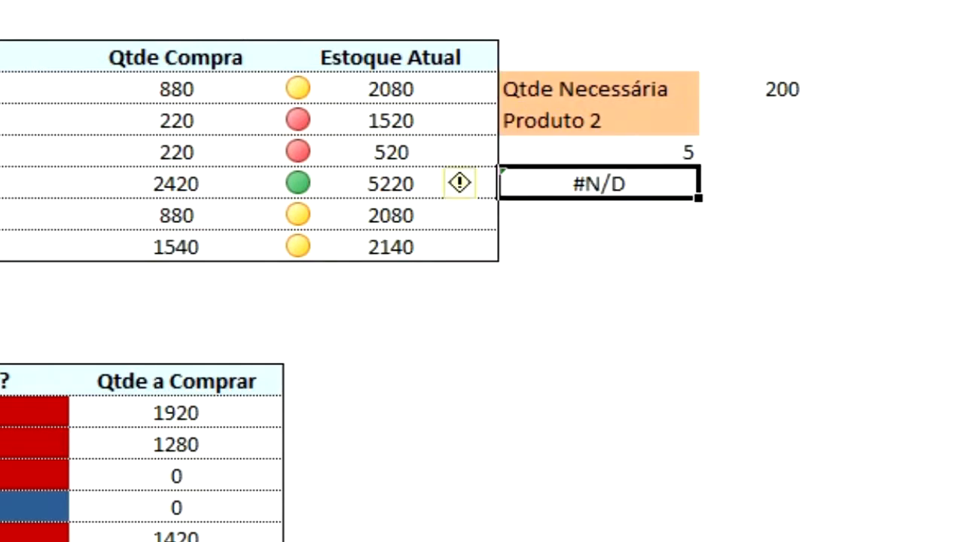
# Correct the search range in J9 to column B only, making the formula =CORRESP(J7;B:B;0).
pyautogui.press('F2')
pyautogui.press('Left')
pyautogui.press('Left')
pyautogui.press('Left')
pyautogui.press('BackSpace')
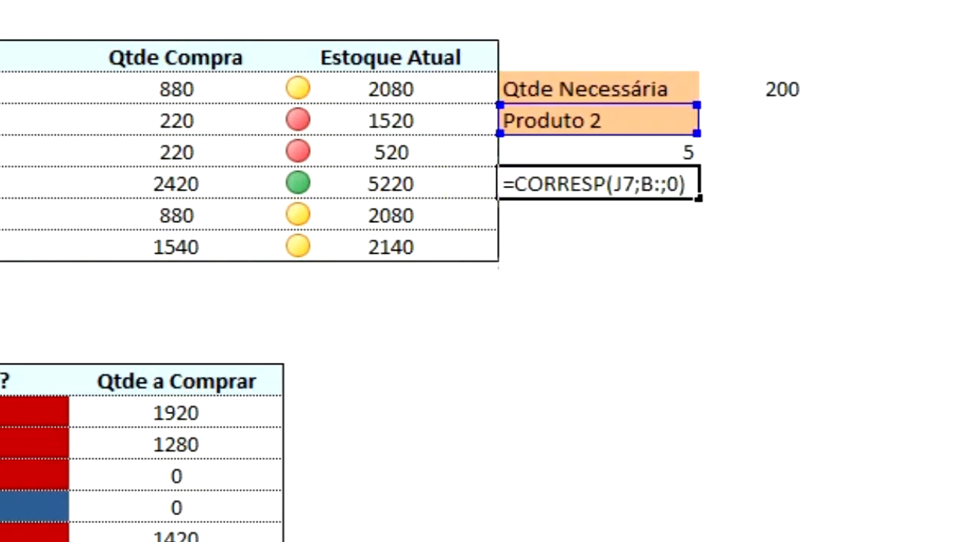
pyautogui.write('B')
pyautogui.press('Return')
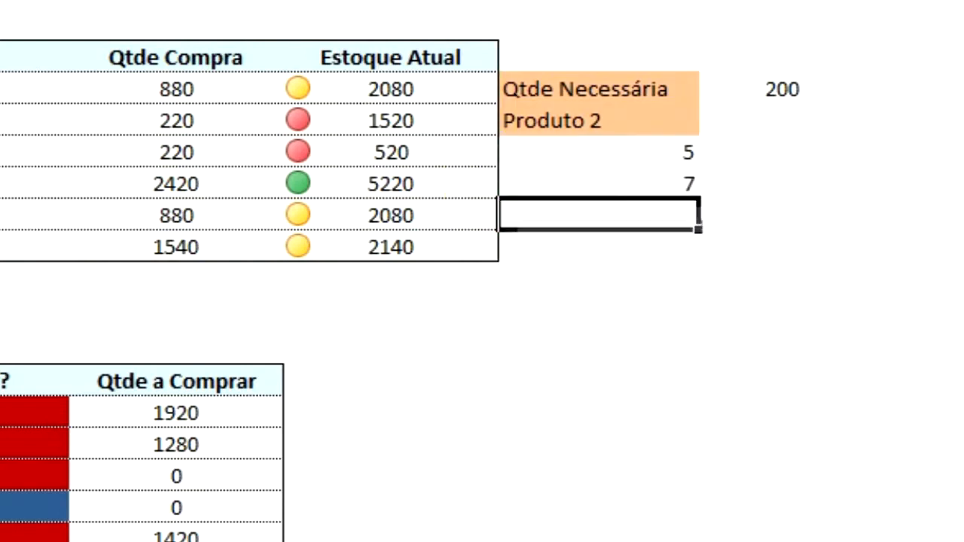
# Enter =ÍNDICE(B5:H11;J9;J8) in J10 and give the cell the Geral number format.
pyautogui.press('Up')
pyautogui.press('Up')
pyautogui.press('Down')
pyautogui.press('Down')
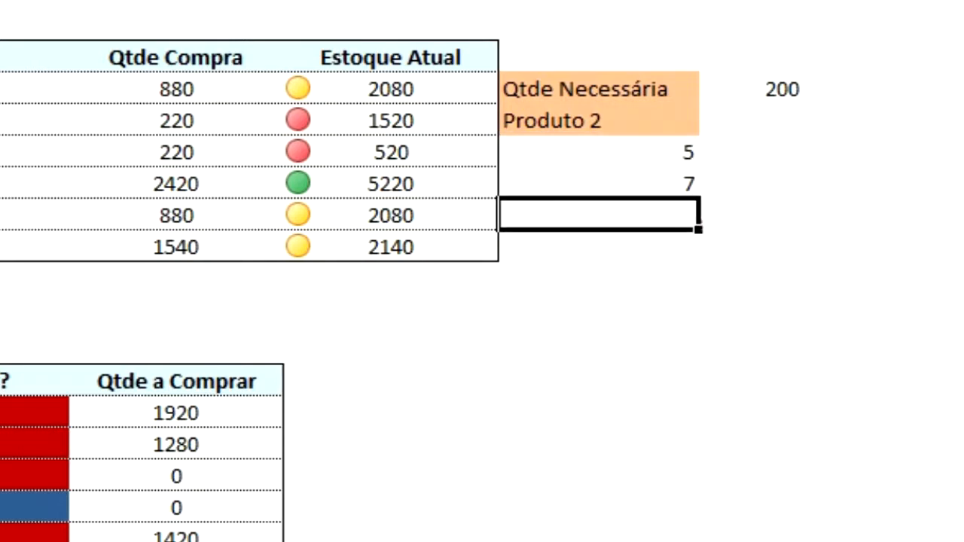
pyautogui.write('=ín')
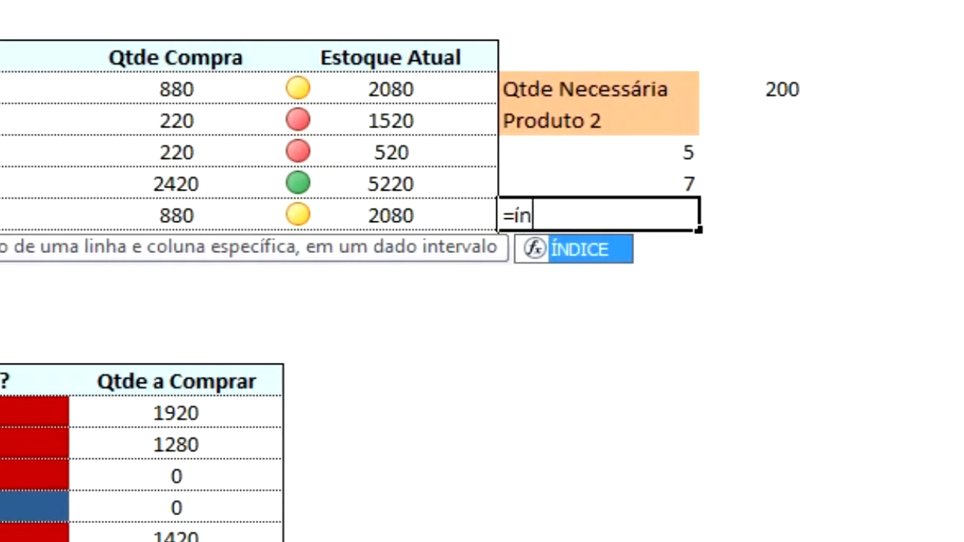
pyautogui.press('Tab')
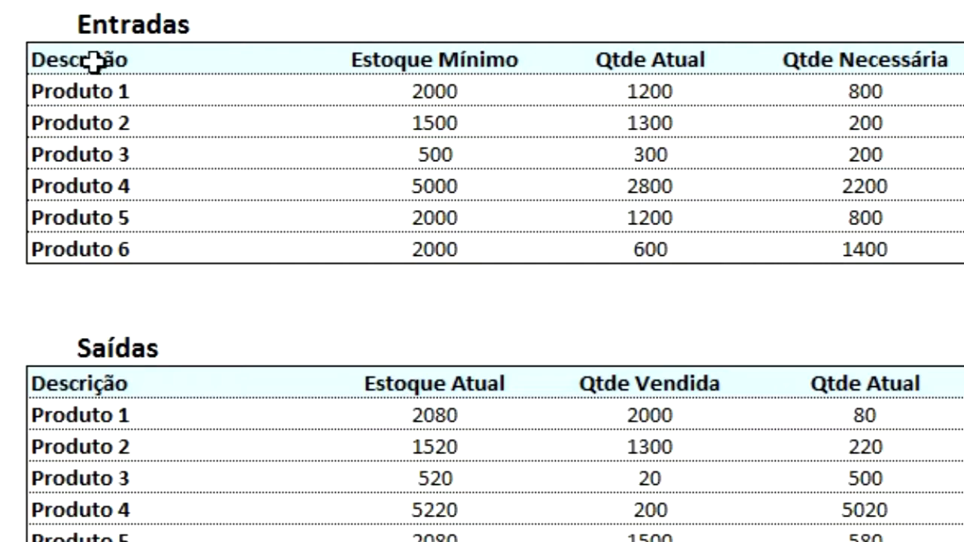
pyautogui.moveTo(71, 61); pyautogui.dragTo(813, 241)
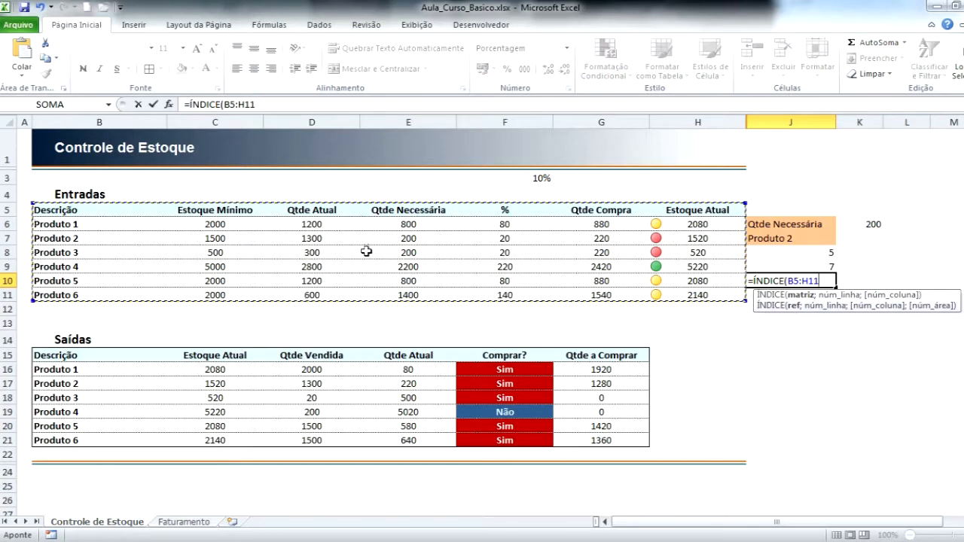
pyautogui.write(';')
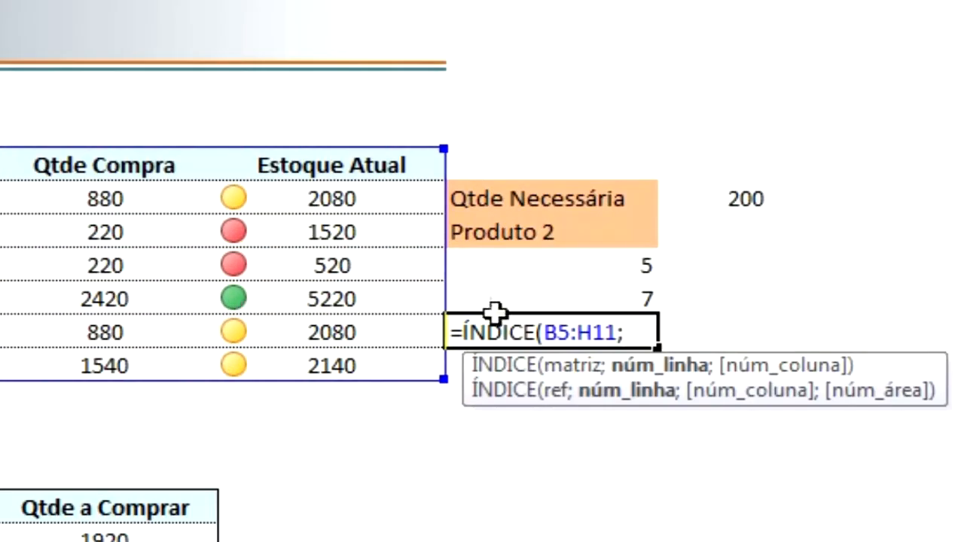
pyautogui.click(578, 298)
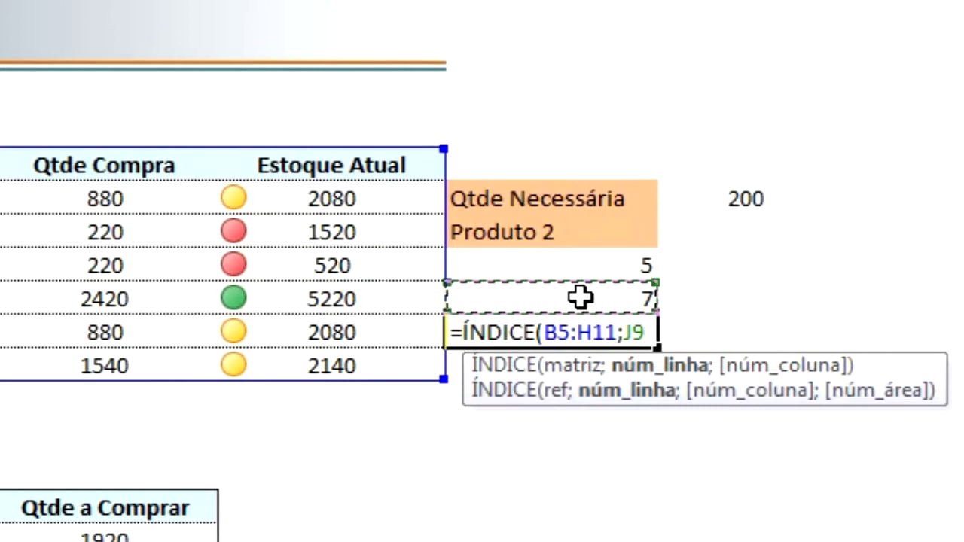
pyautogui.write(';')
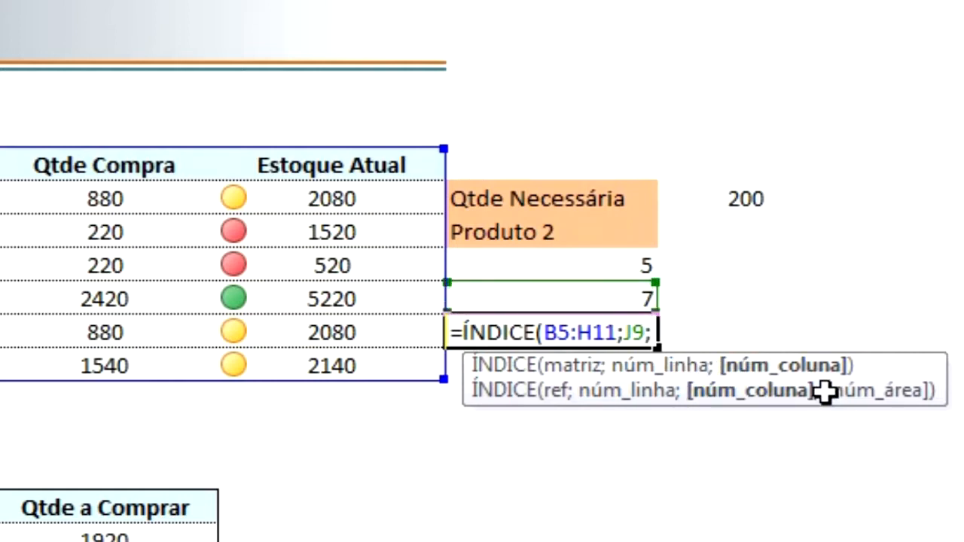
pyautogui.click(625, 261)
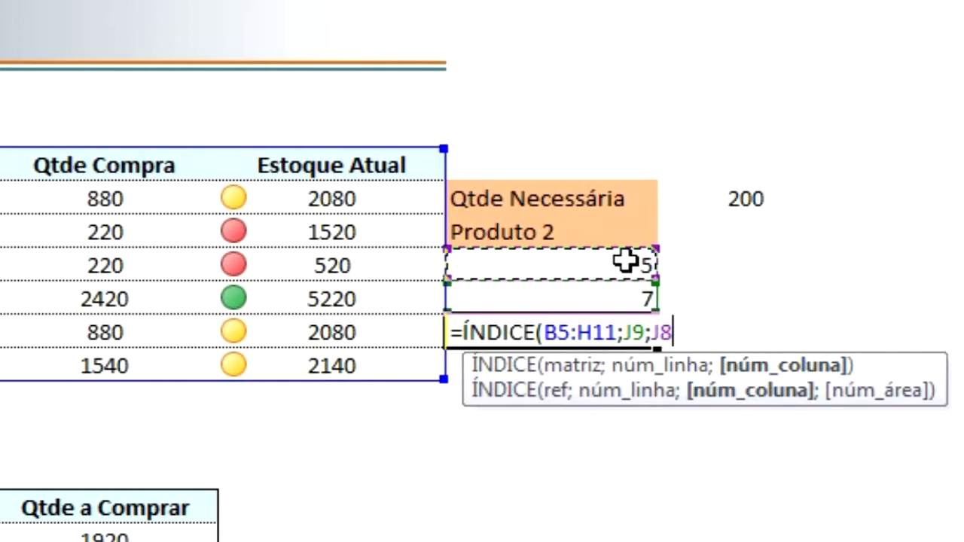
pyautogui.write(')')
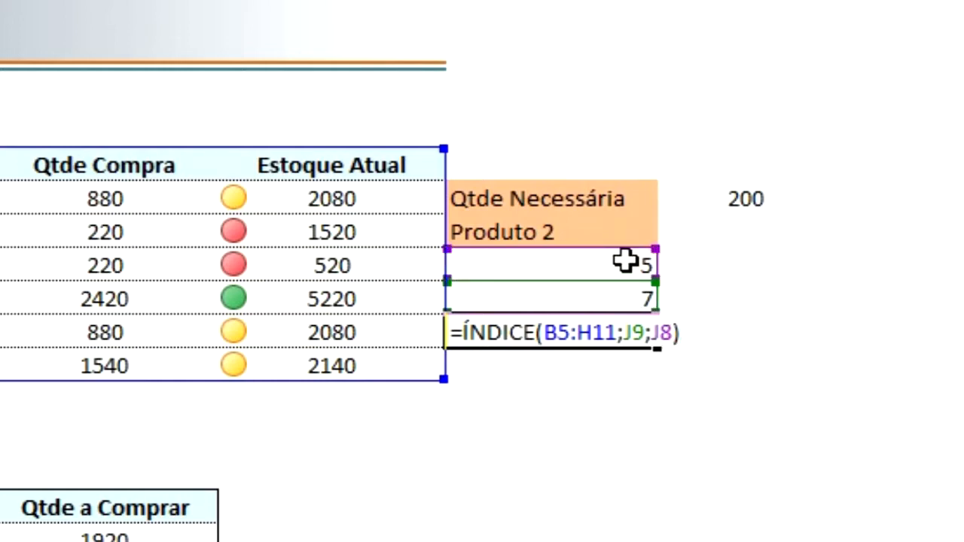
pyautogui.press('Return')
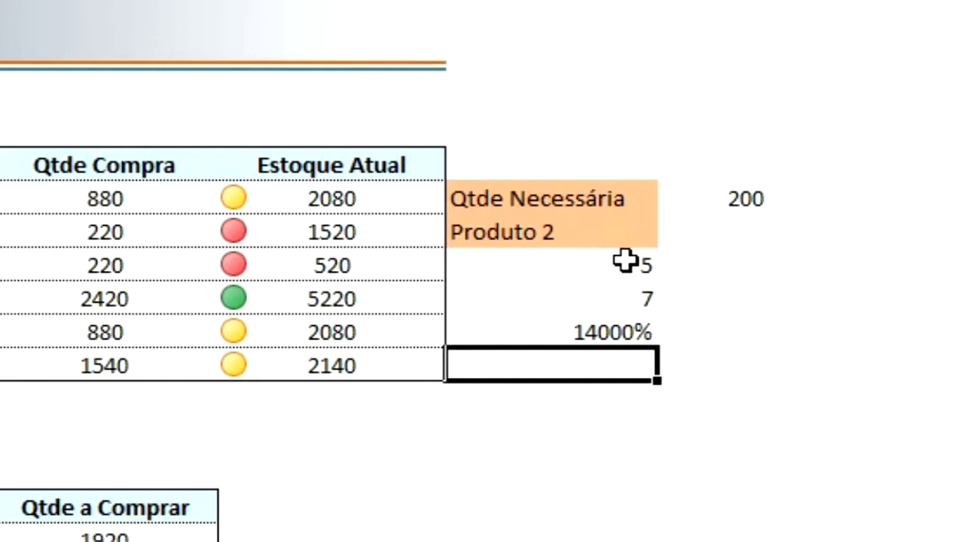
pyautogui.press('Up')
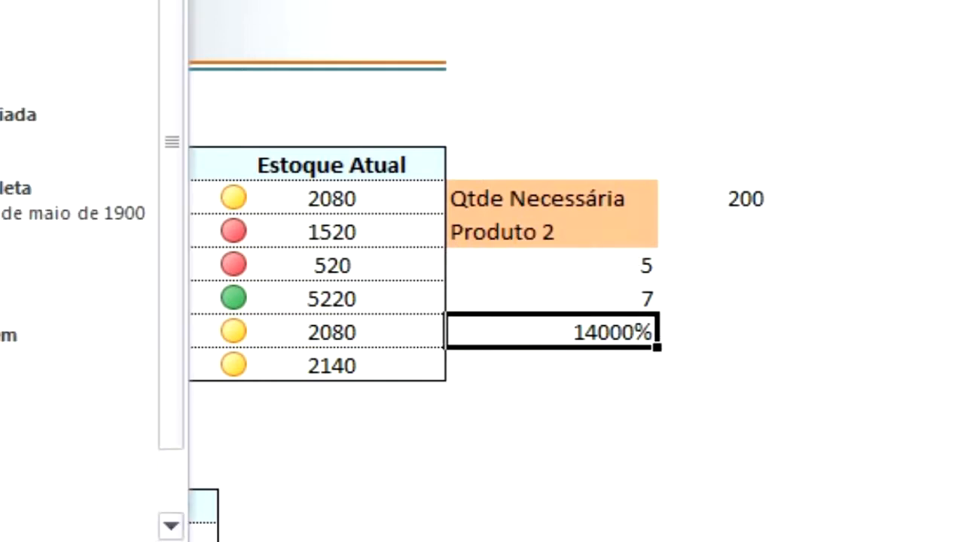
pyautogui.click(4, 3)
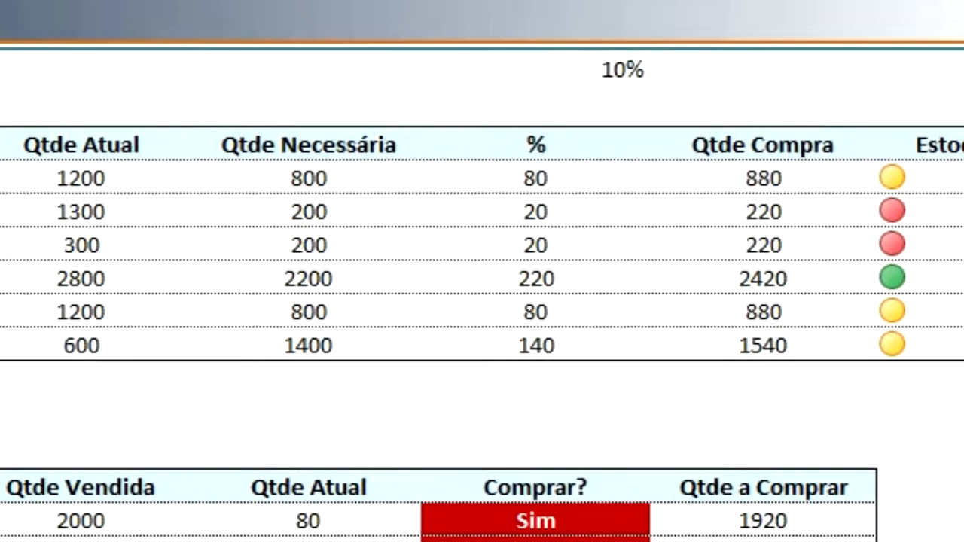
# Check the ÍNDICE result against the Entradas cell where the Produto 2 row meets the Qtde Necessária column.
pyautogui.click(84, 191)
pyautogui.press('Right')
pyautogui.press('Right')
pyautogui.press('Right')
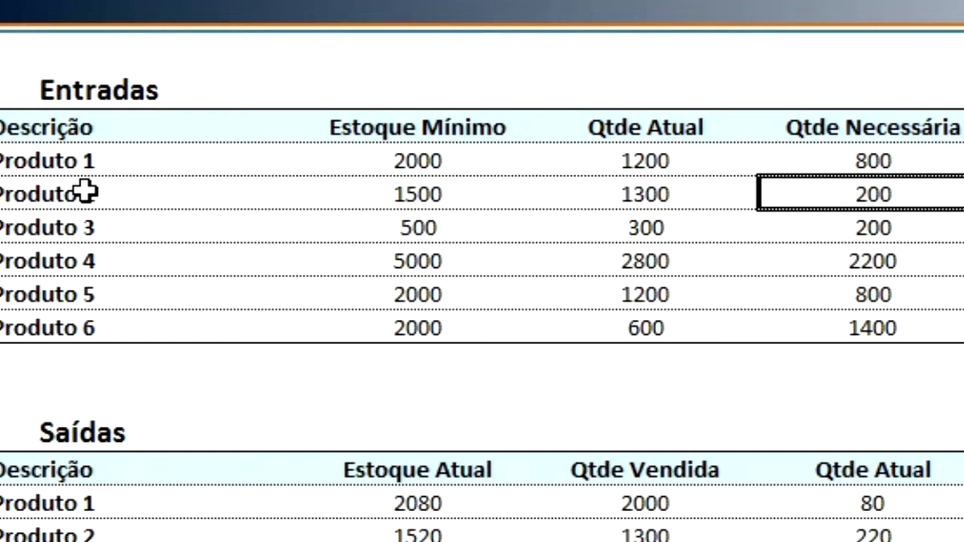
pyautogui.press('Right')
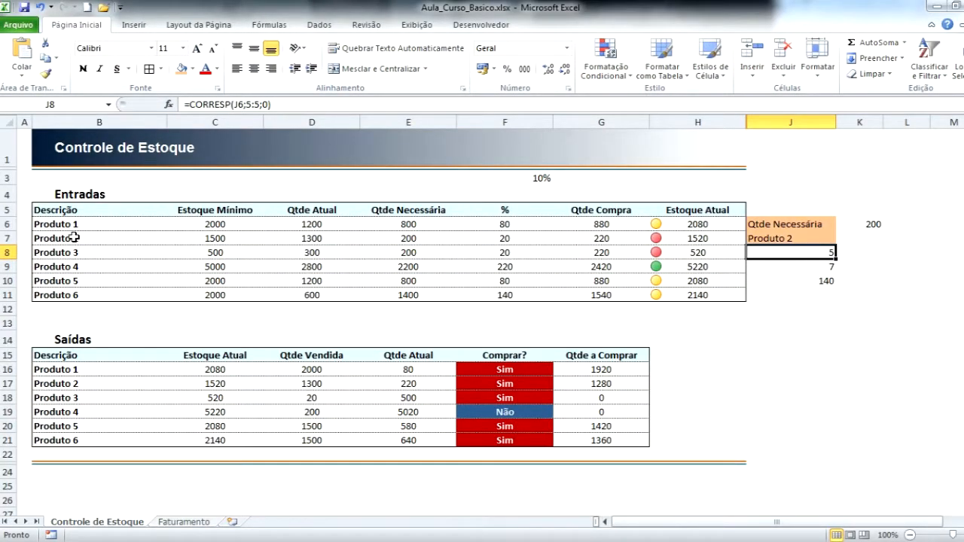
pyautogui.press('Left')
pyautogui.press('Left')
pyautogui.press('Left')
pyautogui.press('Left')
pyautogui.press('Left')
pyautogui.press('Left')
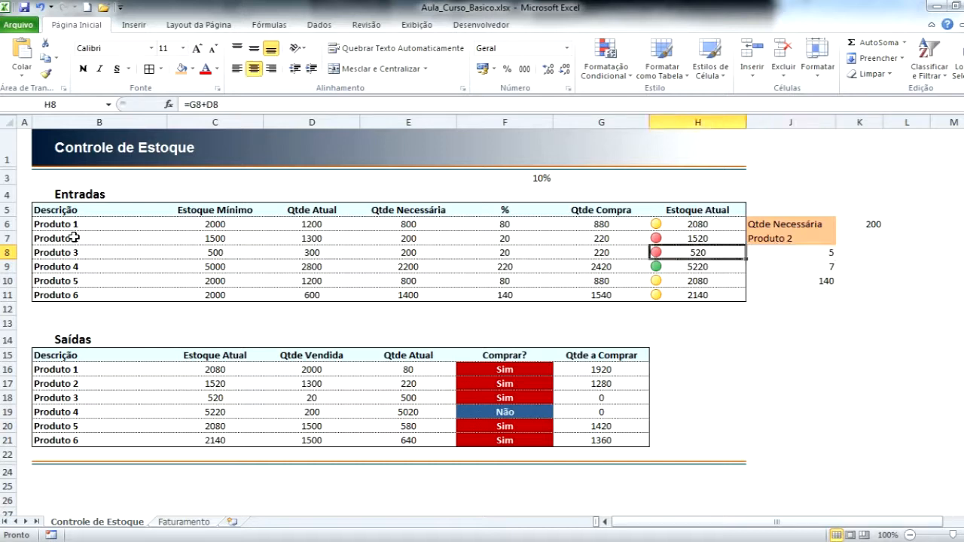
# Count the Entradas columns along row 5 from Descrição to Qtde Necessária, comparing a start at column A with one at column B.
pyautogui.moveTo(61, 212); pyautogui.dragTo(549, 254)
pyautogui.click(73, 212)
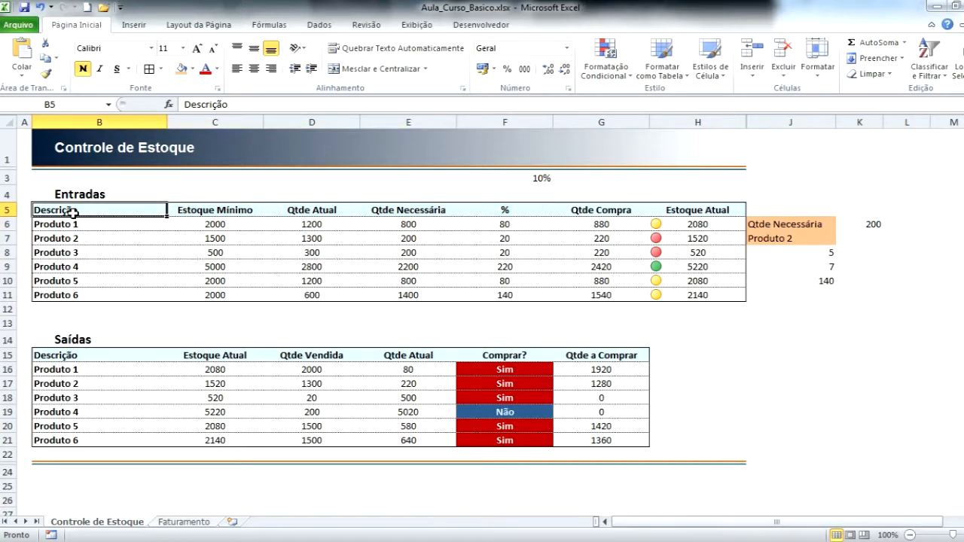
pyautogui.press('Right')
pyautogui.press('Right')
pyautogui.press('Right')
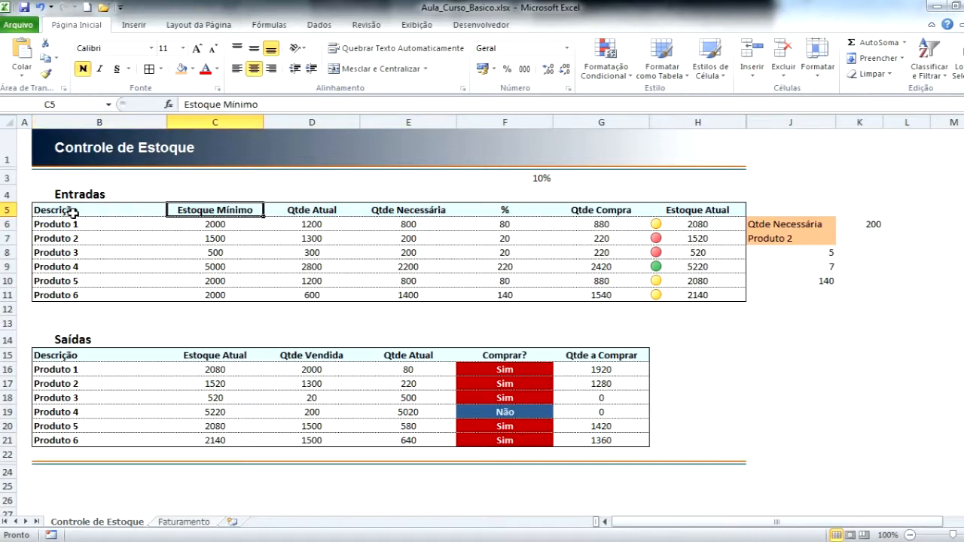
pyautogui.press('Right')
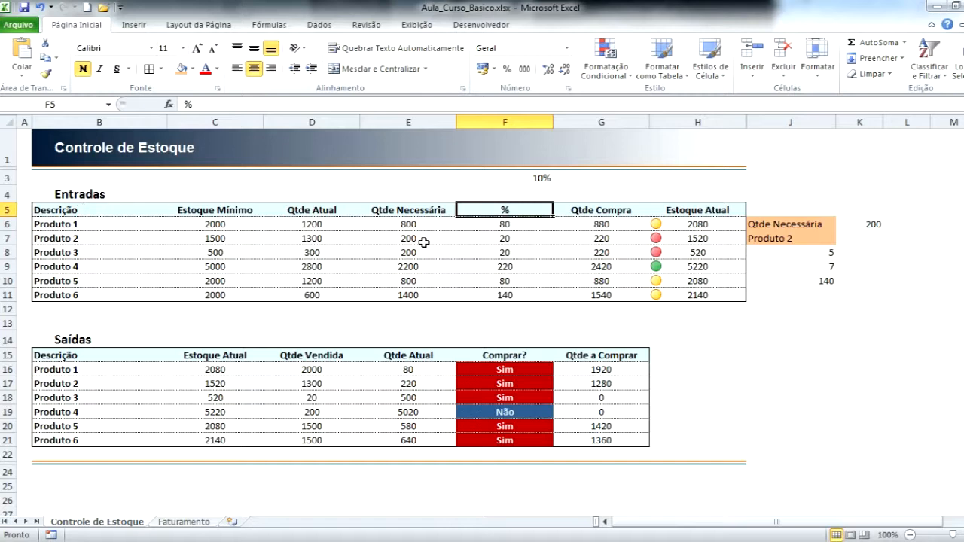
pyautogui.press('Left')
pyautogui.press('Left')
pyautogui.press('Left')
pyautogui.press('Left')
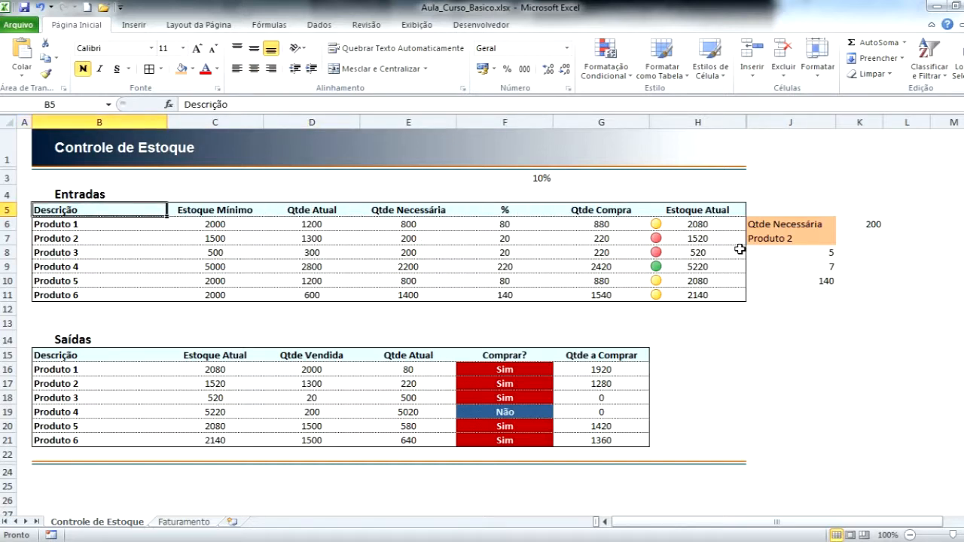
pyautogui.press('Right')
pyautogui.press('Right')
pyautogui.press('Left')
pyautogui.press('Left')
pyautogui.press('Left')
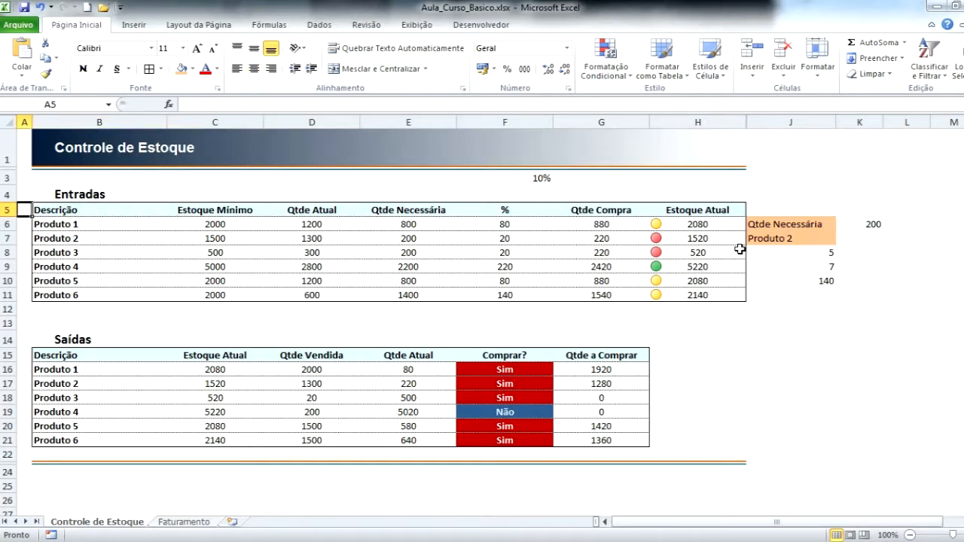
pyautogui.press('Right')
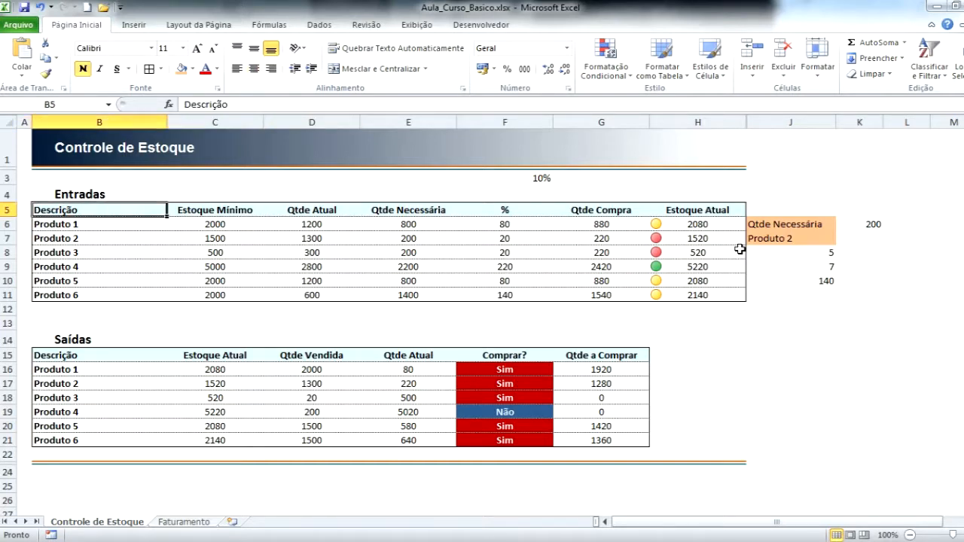
# Subtract 1 from the column argument in J10, making the formula =ÍNDICE(B5:H11;J9;J8-1).
pyautogui.click(821, 282)
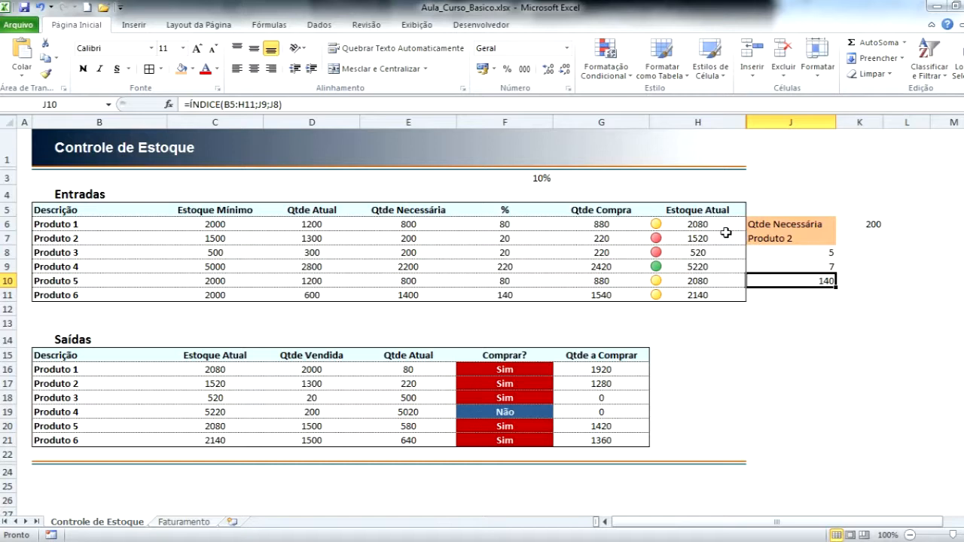
pyautogui.click(267, 104)
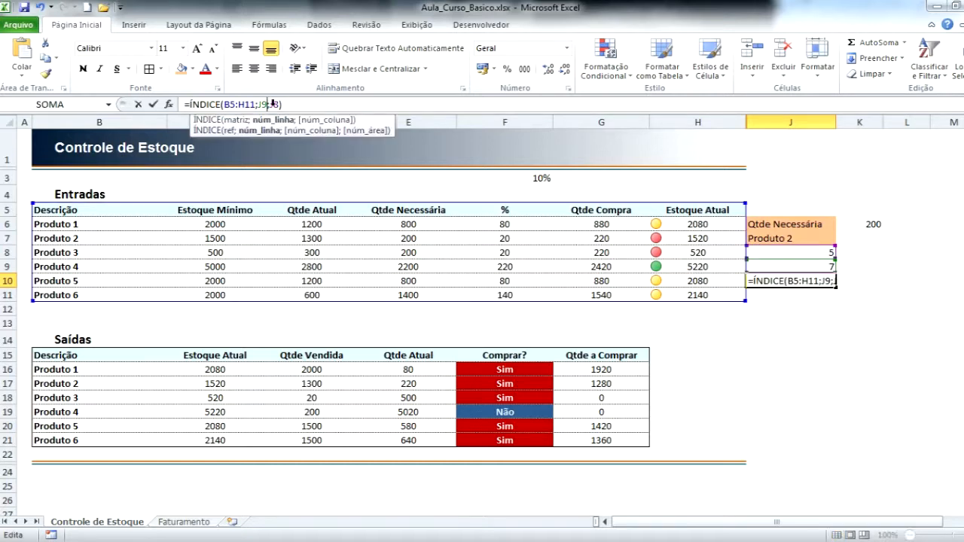
pyautogui.press('Right')
pyautogui.press('Right')
pyautogui.press('Right')
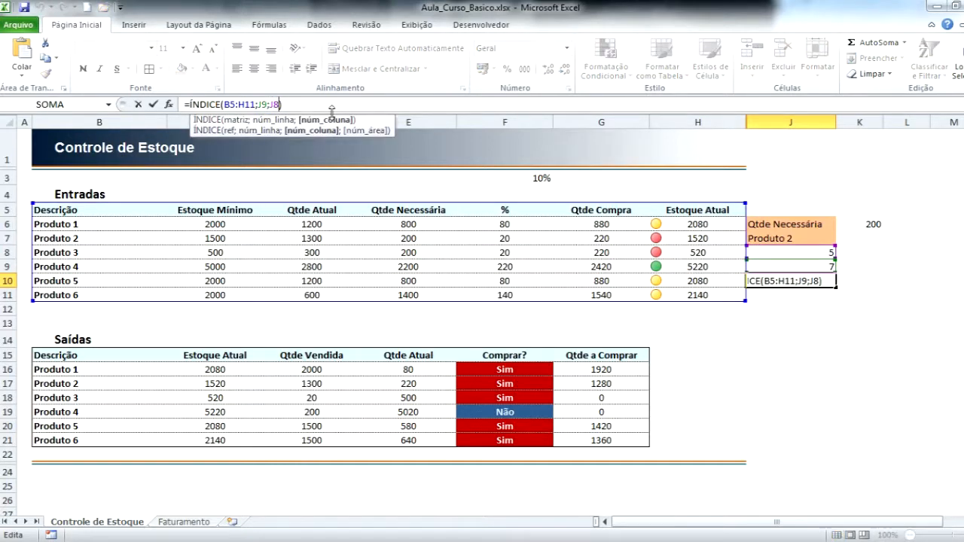
pyautogui.write('-1')
pyautogui.press('Return')
pyautogui.press('Up')
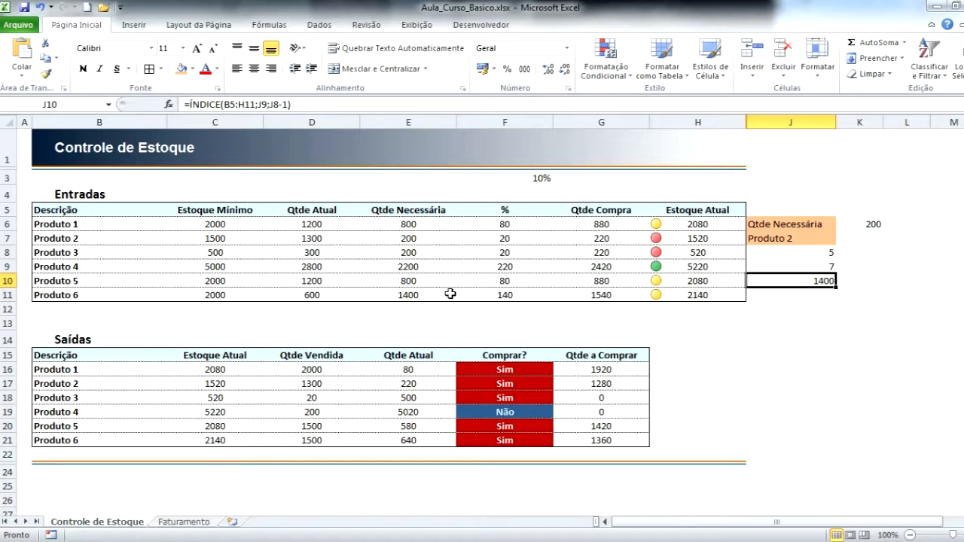
# Review the Qtde Necessária column from E5 to E11 and count the sheet rows from A1 down to heading row 5.
pyautogui.moveTo(408, 209); pyautogui.dragTo(411, 297)
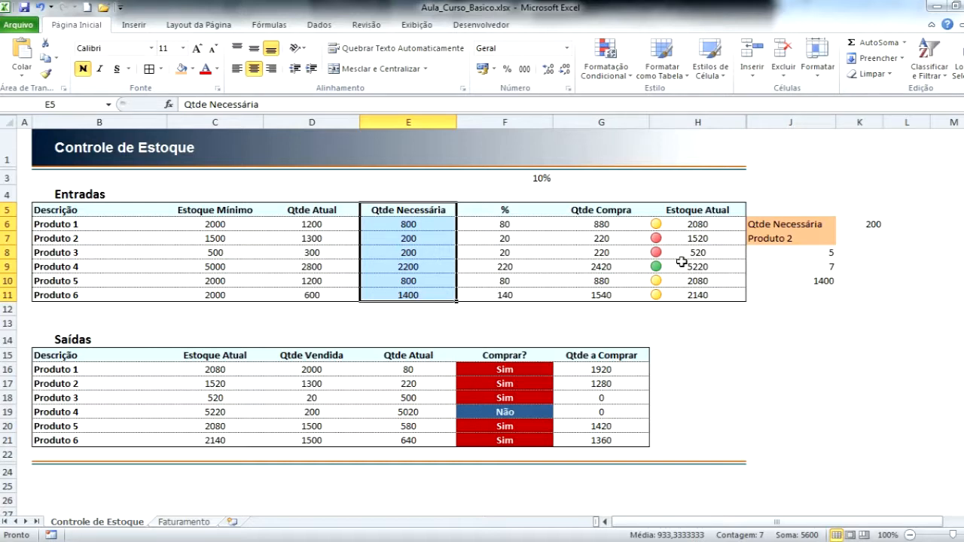
pyautogui.click(775, 240)
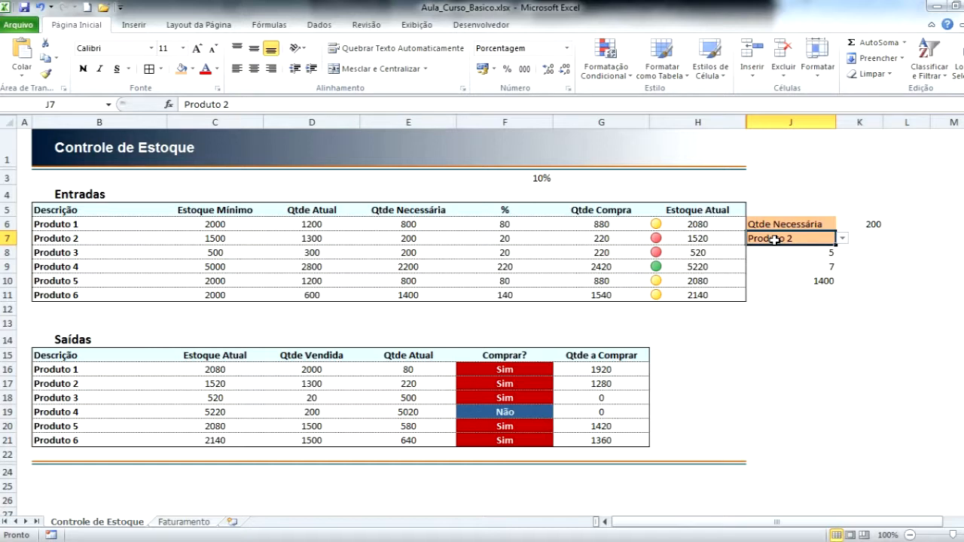
pyautogui.click(24, 147)
pyautogui.press('Down')
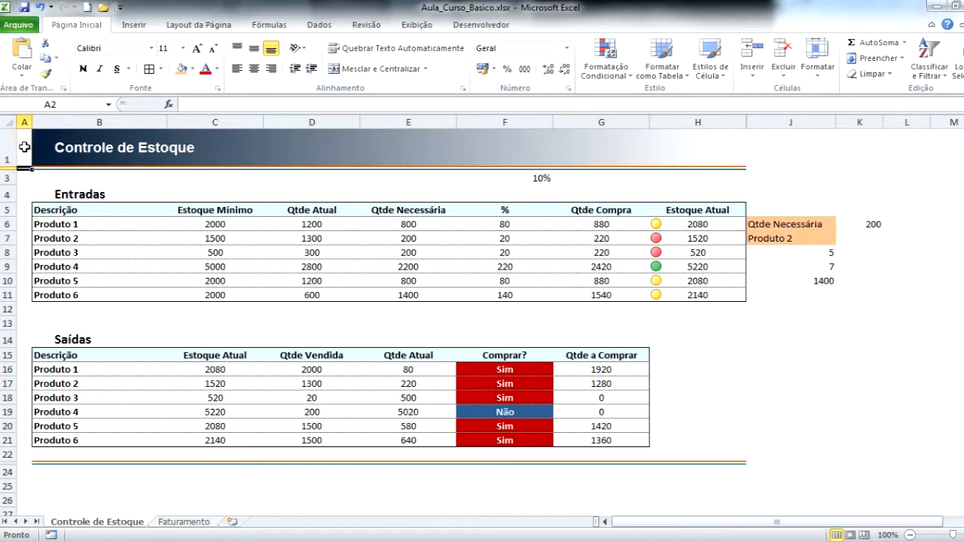
pyautogui.press('Down')
pyautogui.press('Down')
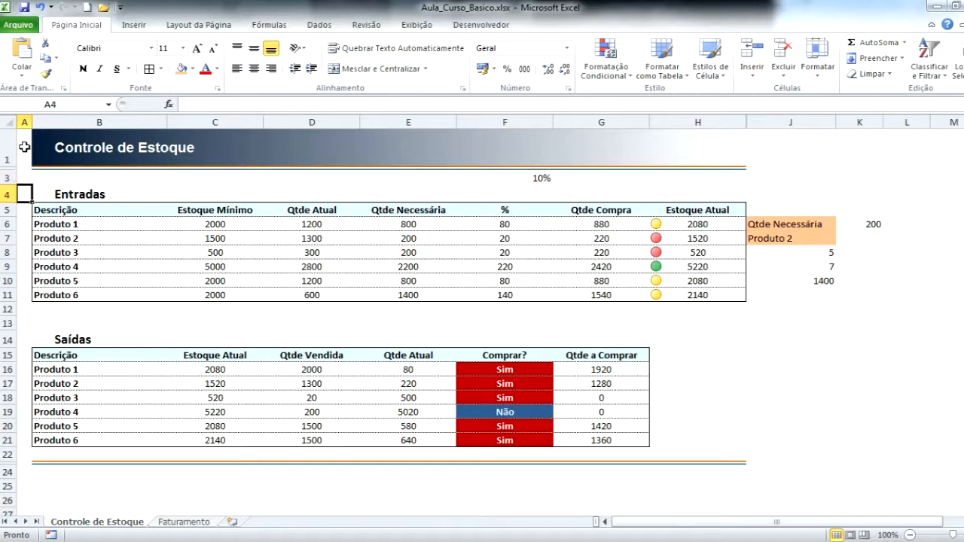
pyautogui.press('Down')
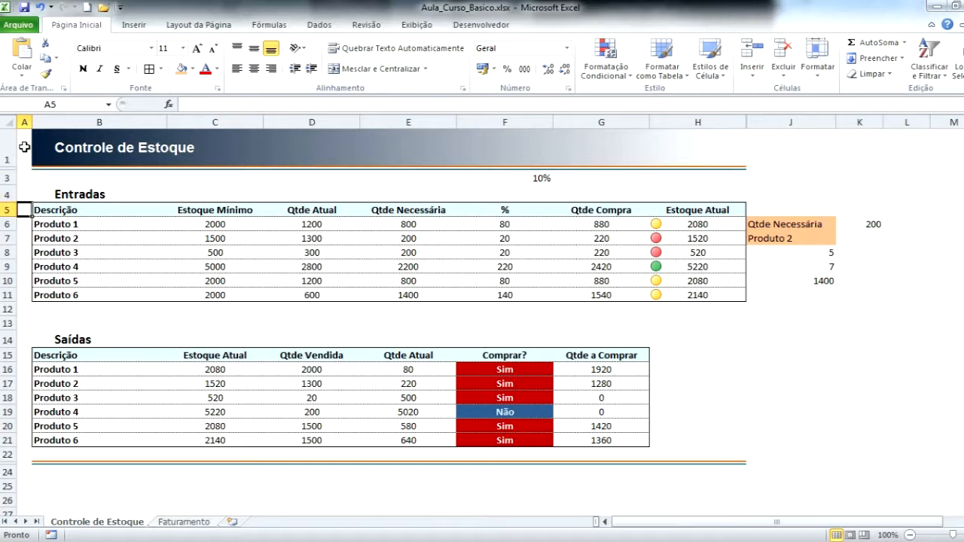
# Trace the column positions along row 5 from column A through the first Entradas headings.
pyautogui.press('Right')
pyautogui.press('Right')
pyautogui.press('Right')
pyautogui.press('Left')
pyautogui.press('Left')
pyautogui.press('Right')
pyautogui.press('Right')
pyautogui.press('Right')
pyautogui.press('Left')
pyautogui.press('Left')
pyautogui.press('Left')
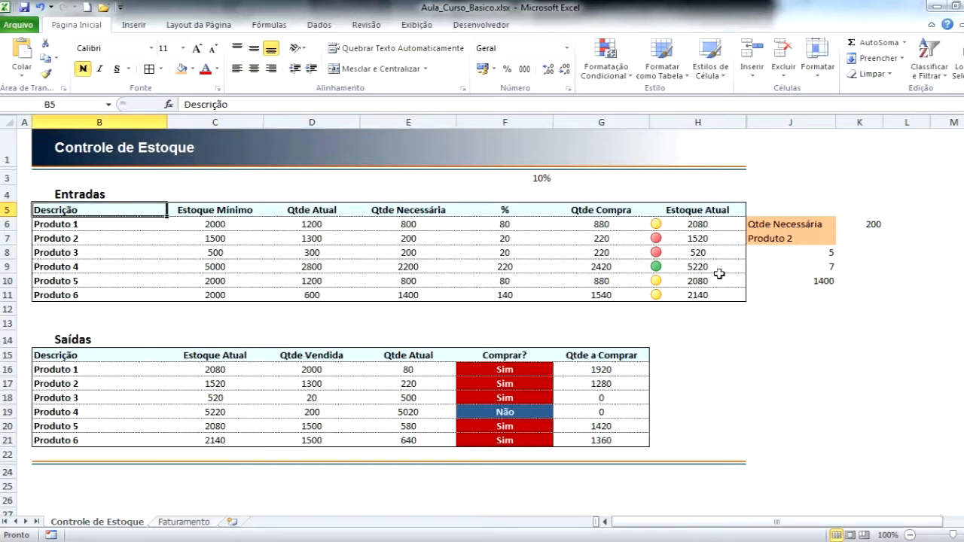
# Compare the CORRESP formula in J9 with the position of Produto 2 inside the Entradas Descrição column.
pyautogui.click(798, 268)
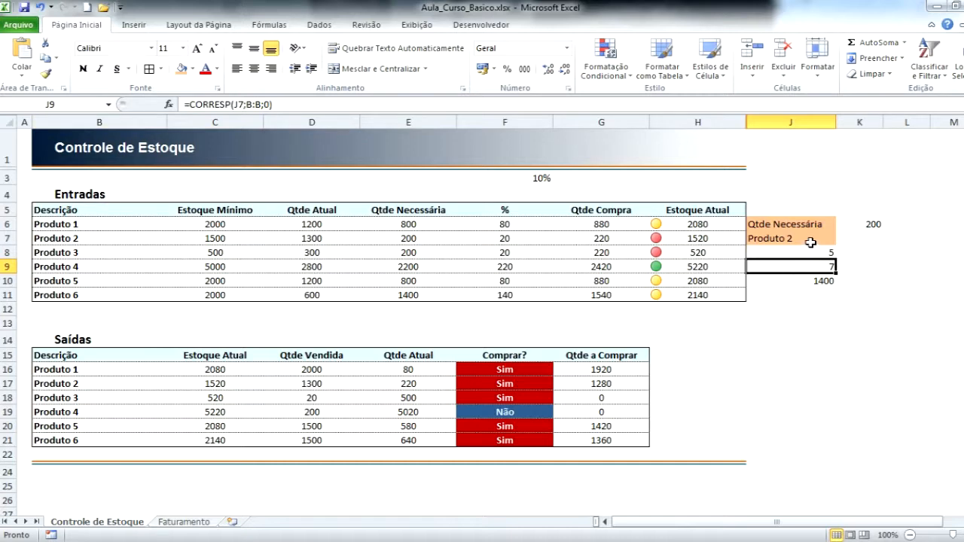
pyautogui.moveTo(53, 207); pyautogui.dragTo(139, 271)
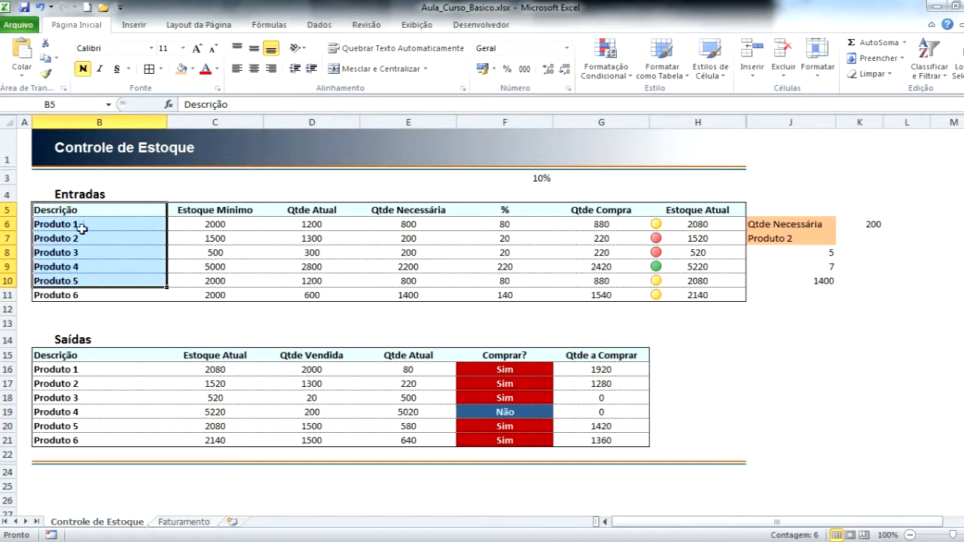
pyautogui.click(84, 238)
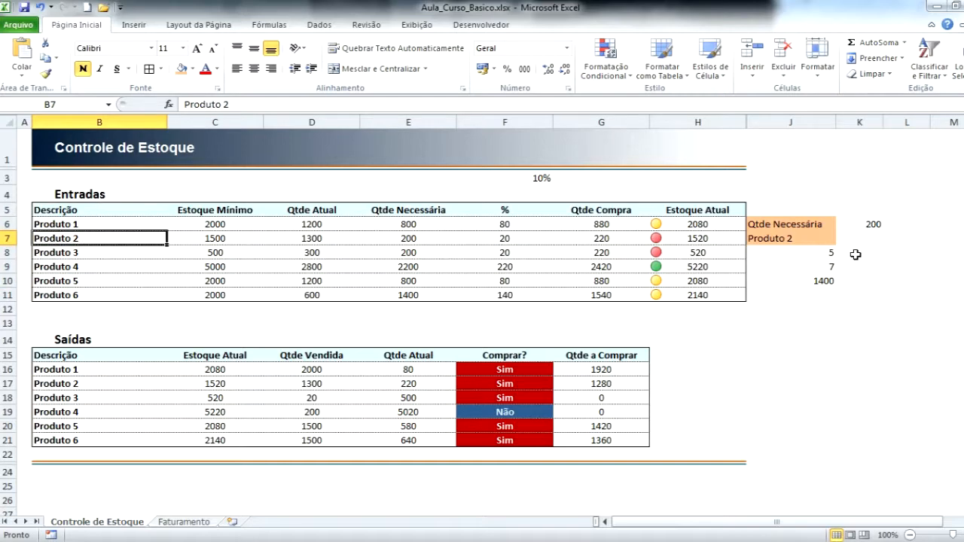
pyautogui.click(825, 267)
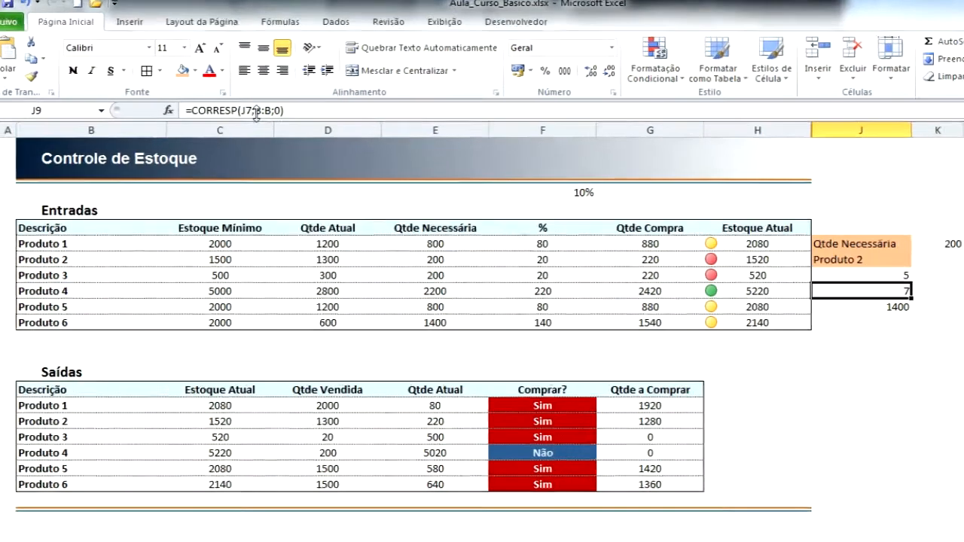
# Subtract 4 from the row argument in J10, making the formula =ÍNDICE(B5:H11;J9-4;J8-1).
pyautogui.press('Down')
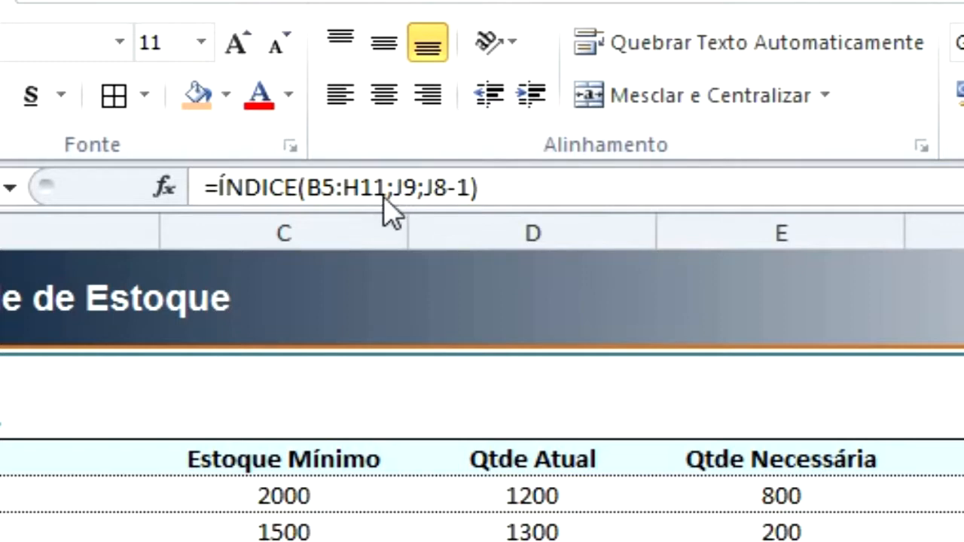
pyautogui.click(416, 190)
pyautogui.write('-4')
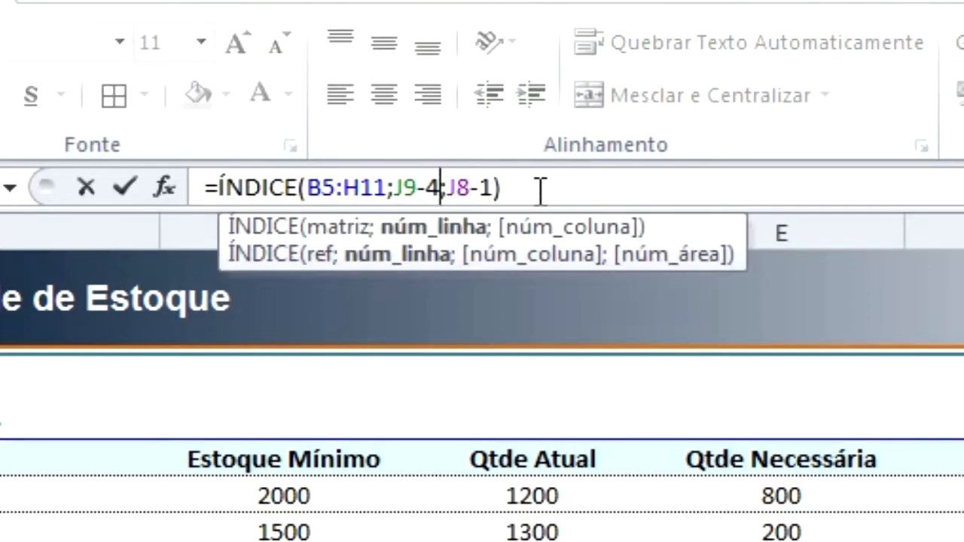
pyautogui.press('Return')
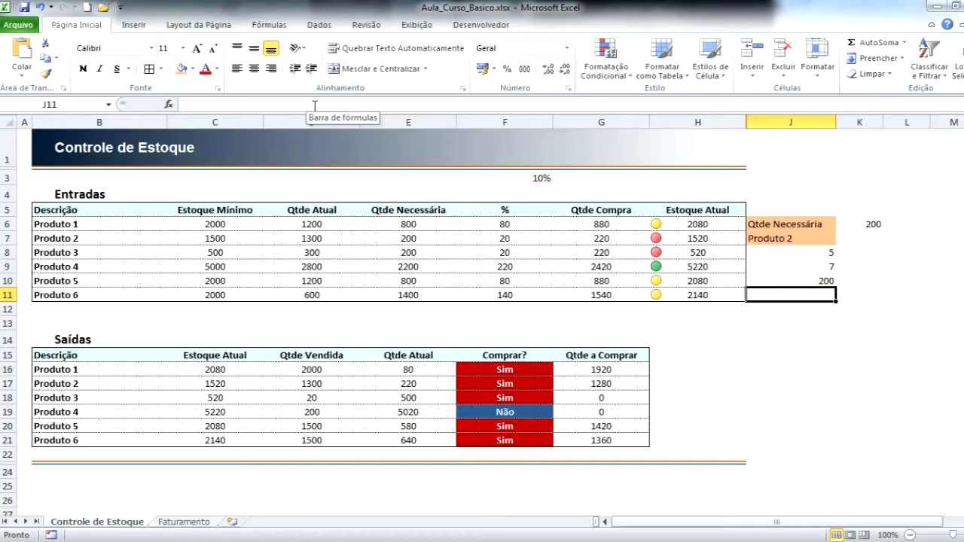
# Choose Produto 4 as the lookup product in J7 and check the result cell J10.
pyautogui.click(769, 239)
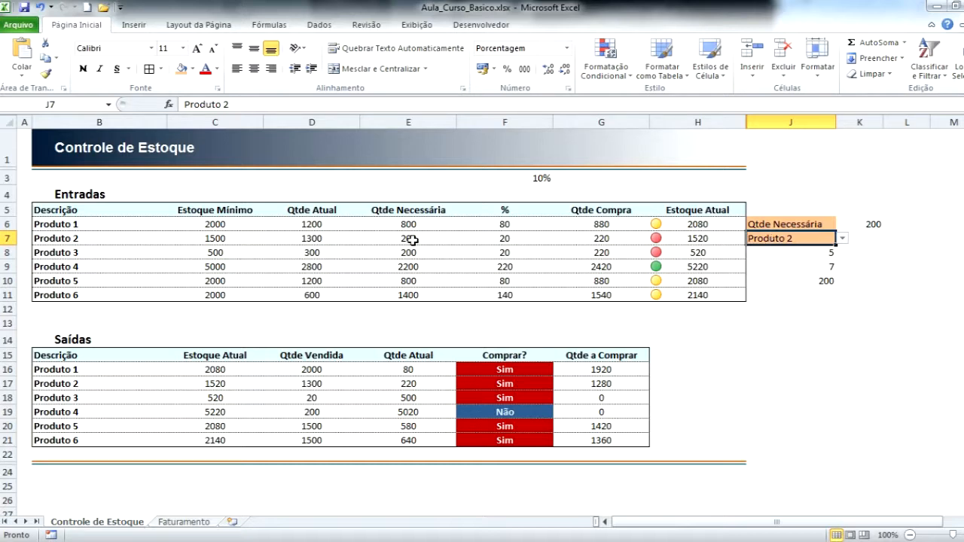
pyautogui.click(380, 268)
pyautogui.click(798, 239)
pyautogui.click(842, 238)
pyautogui.click(783, 278)
pyautogui.click(814, 282)
# Trace the Entradas row of Produto 4 across to Qtde Necessária and follow that column up to row 6 and back.
pyautogui.click(66, 263)
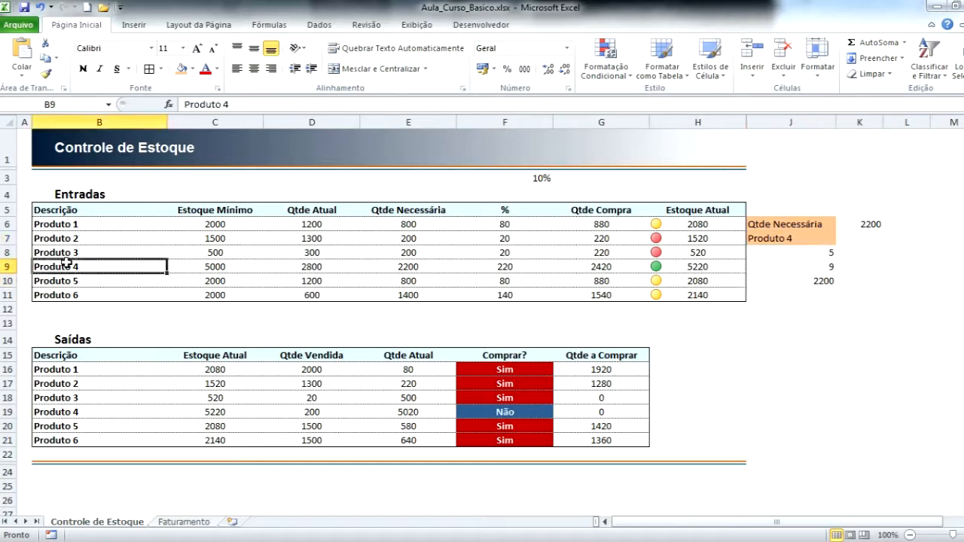
pyautogui.press('Right')
pyautogui.press('Right')
pyautogui.press('Right')
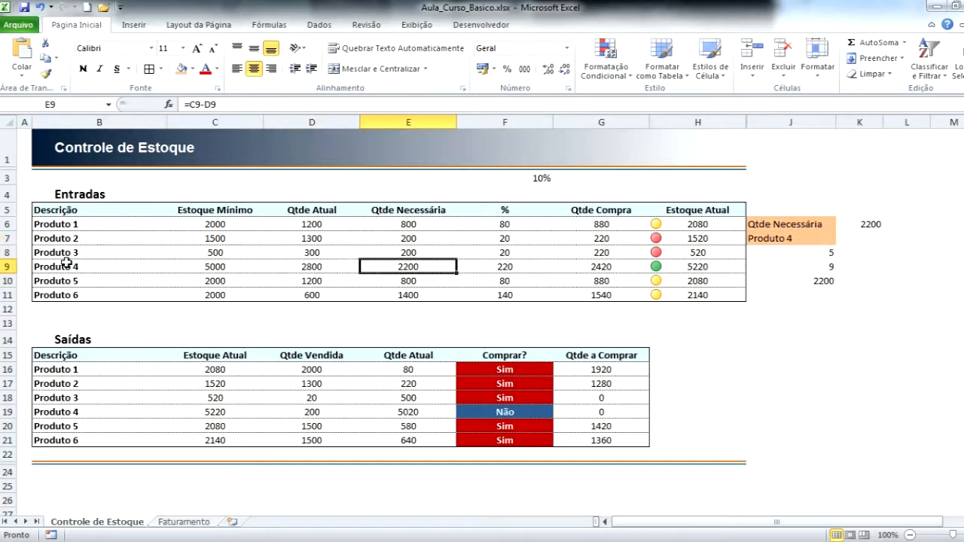
pyautogui.press('Up')
pyautogui.press('Up')
pyautogui.press('Up')
pyautogui.press('Down')
pyautogui.press('Down')
pyautogui.press('Down')
# Compare the J10 formula with column spans B:E, B:G and A:H, and locate Produto 2 in both the Saídas and Entradas tables.
pyautogui.click(815, 279)
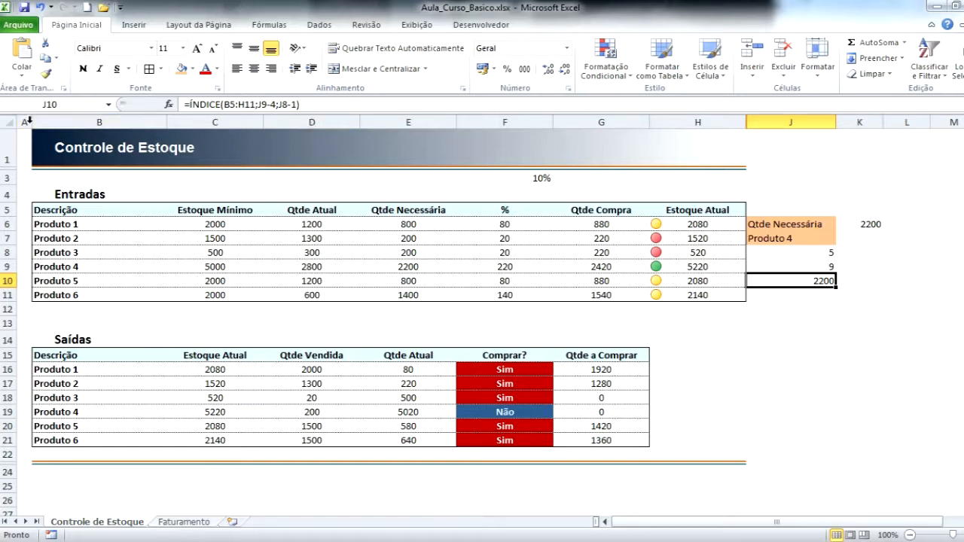
pyautogui.moveTo(53, 119); pyautogui.dragTo(435, 121)
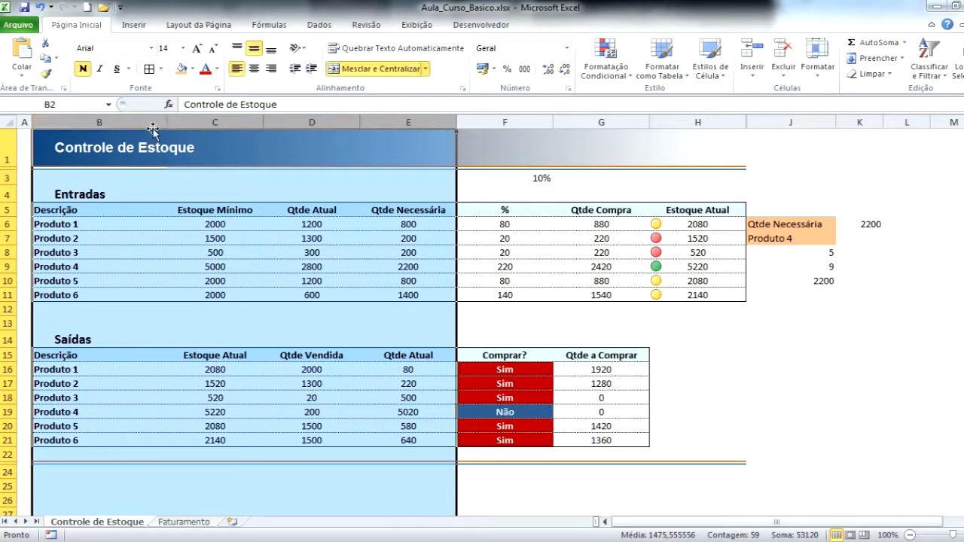
pyautogui.moveTo(112, 122); pyautogui.dragTo(580, 124)
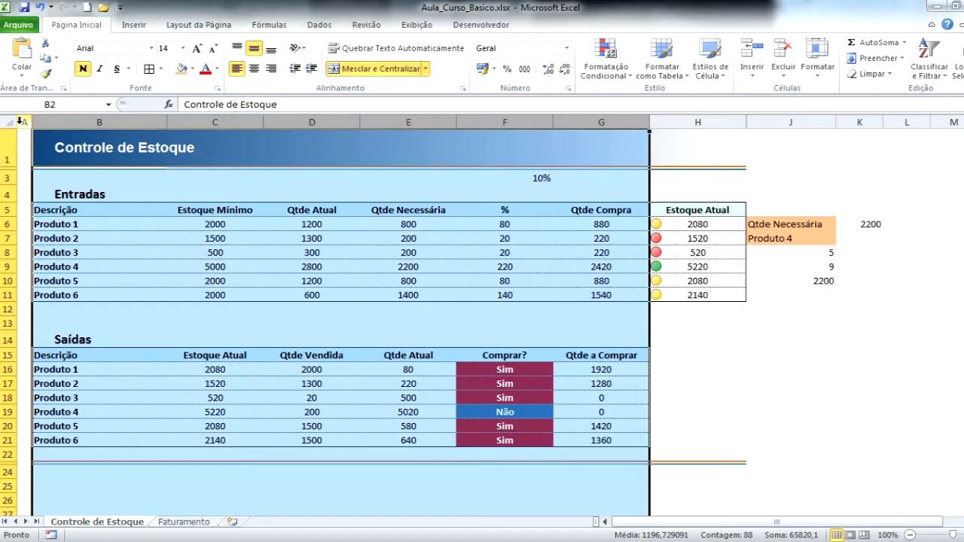
pyautogui.moveTo(24, 122); pyautogui.dragTo(689, 125)
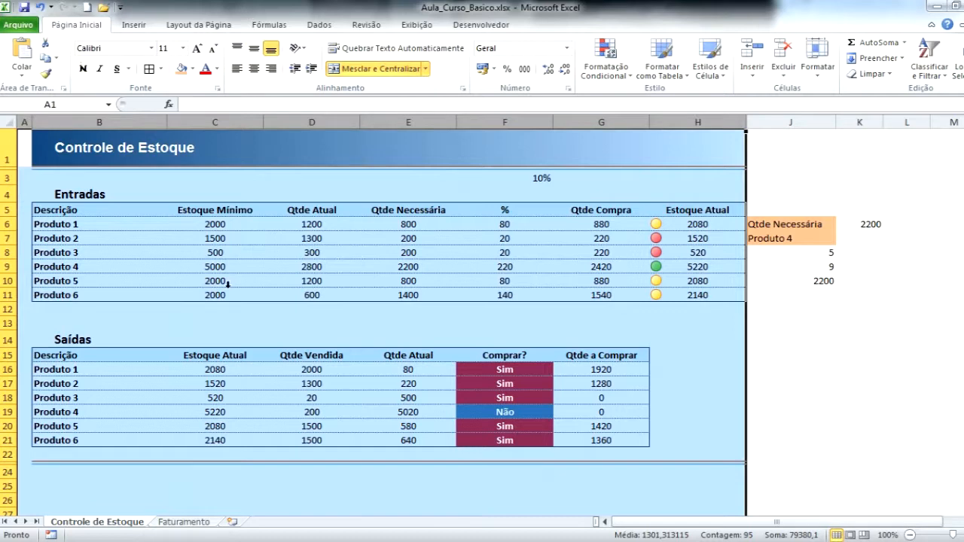
pyautogui.click(67, 384)
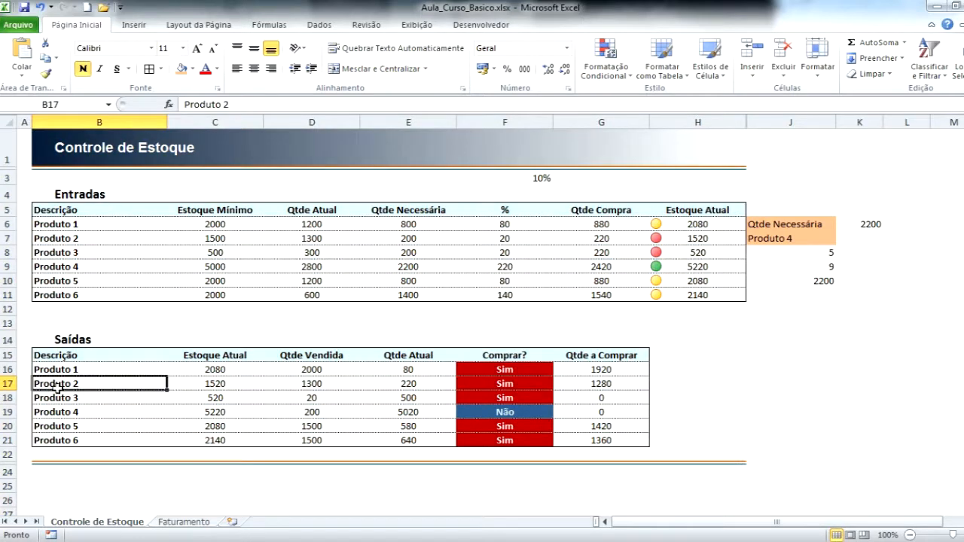
pyautogui.click(52, 240)
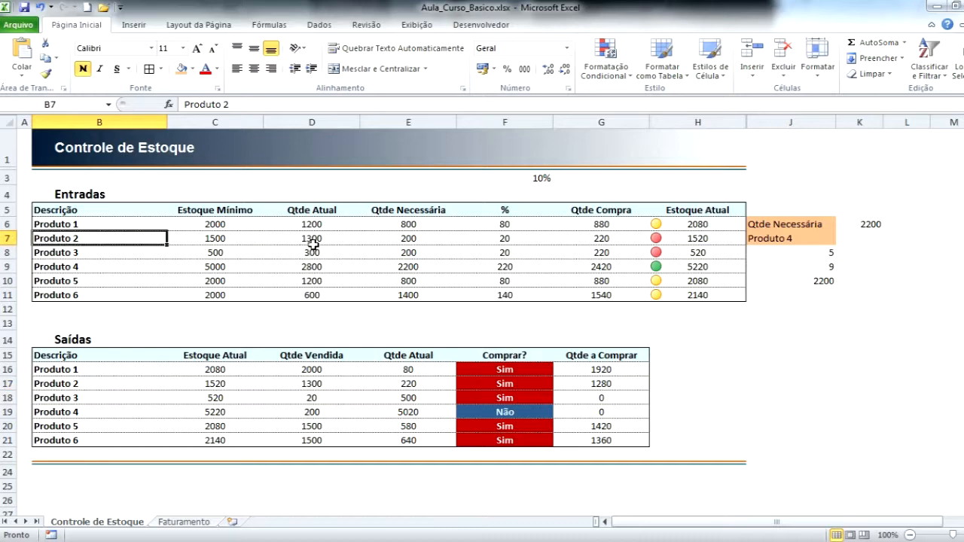
# Compare the ÍNDICE formula in J10 with the INDIRETO and ENDEREÇO formula in K6.
pyautogui.click(818, 280)
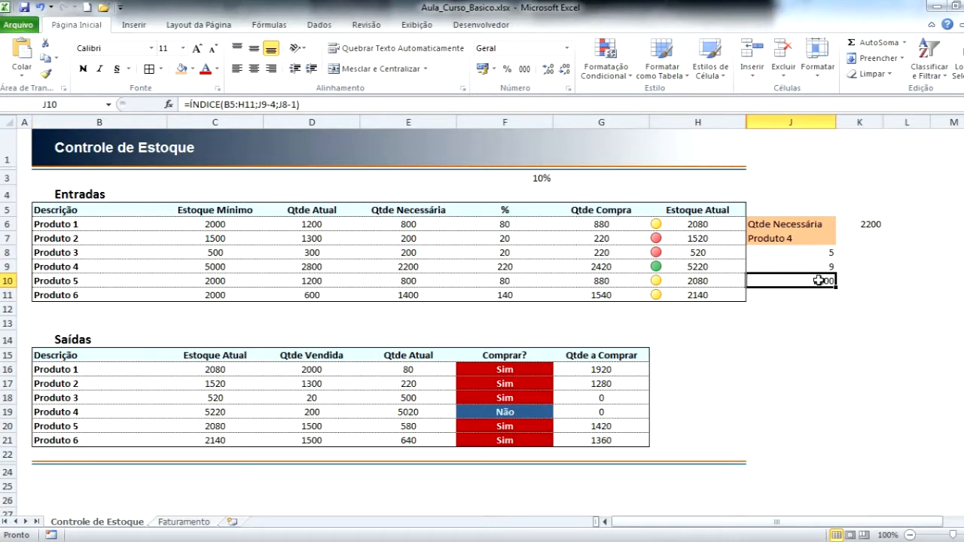
pyautogui.press('Up')
pyautogui.press('Up')
pyautogui.press('Up')
pyautogui.press('Up')
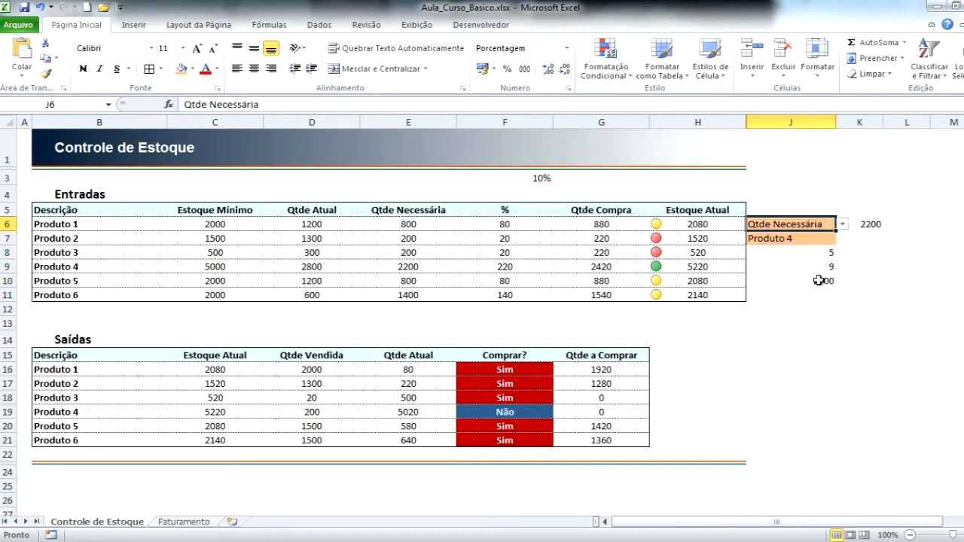
pyautogui.press('Right')
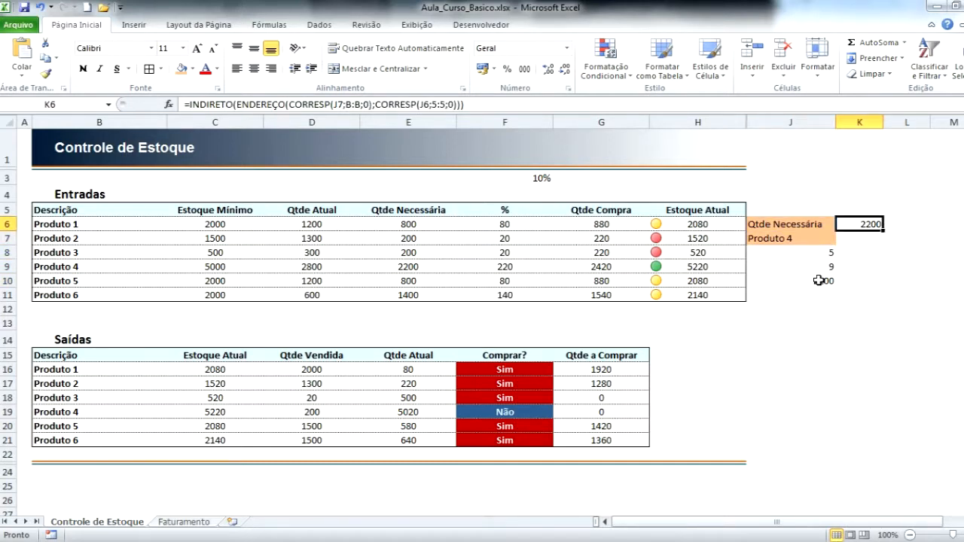